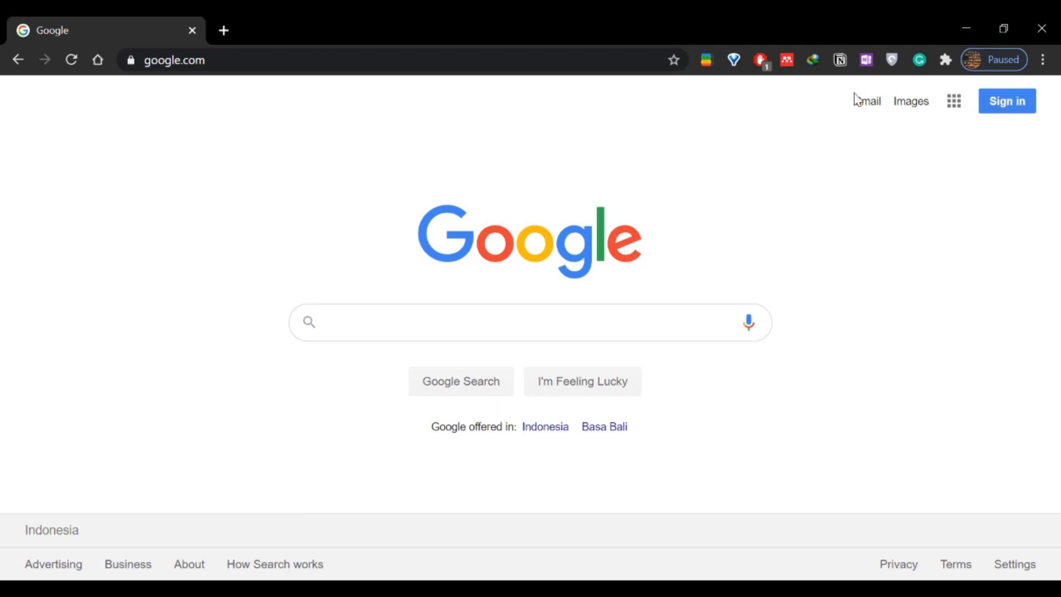
# - Start signing in to Google with the first listed account and submit the password form
pyautogui.click(1011, 103)
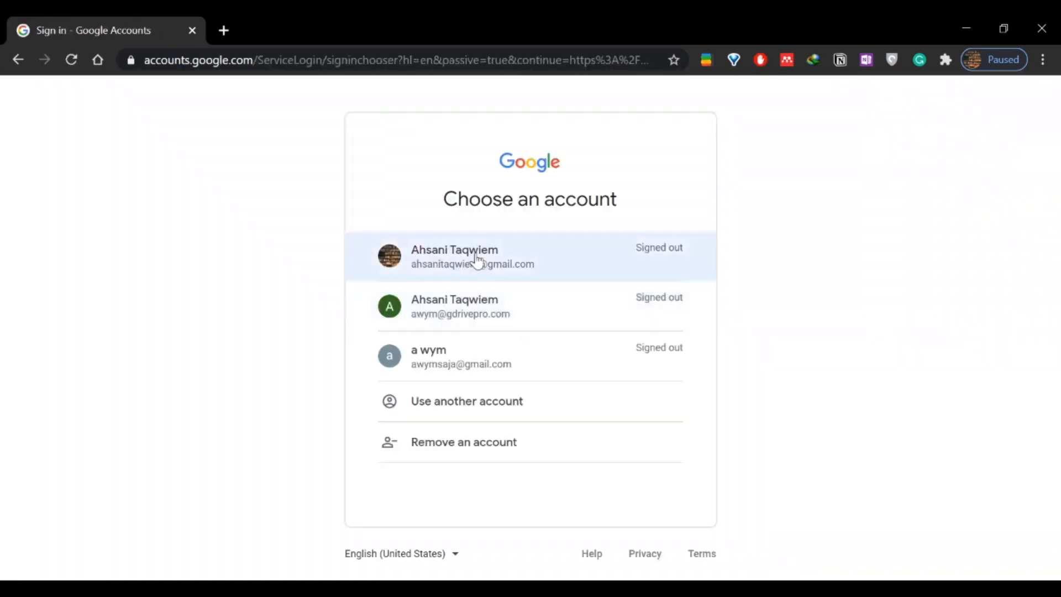
pyautogui.click(476, 259)
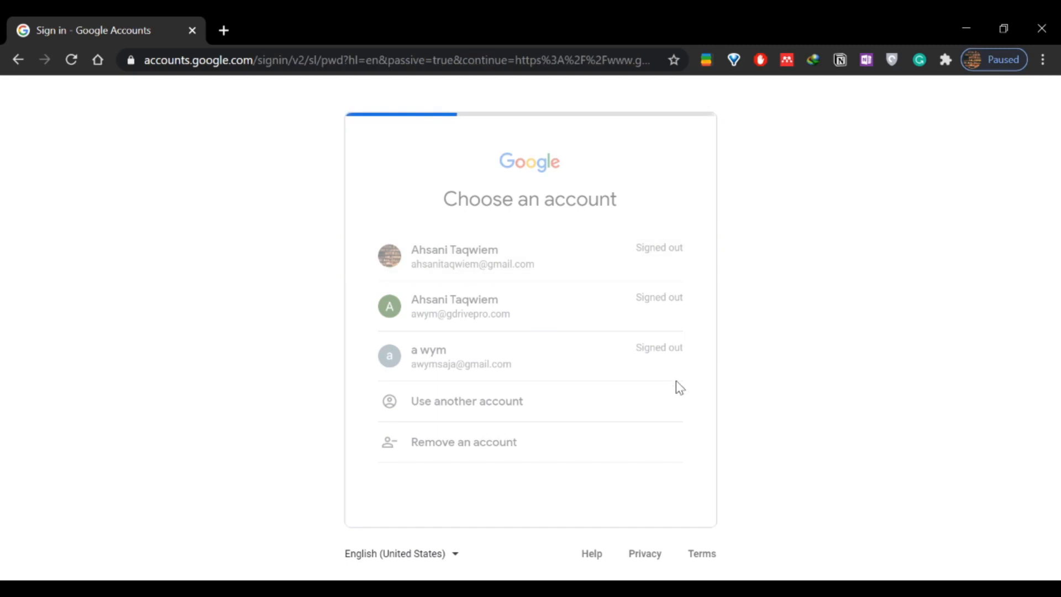
pyautogui.click(656, 381)
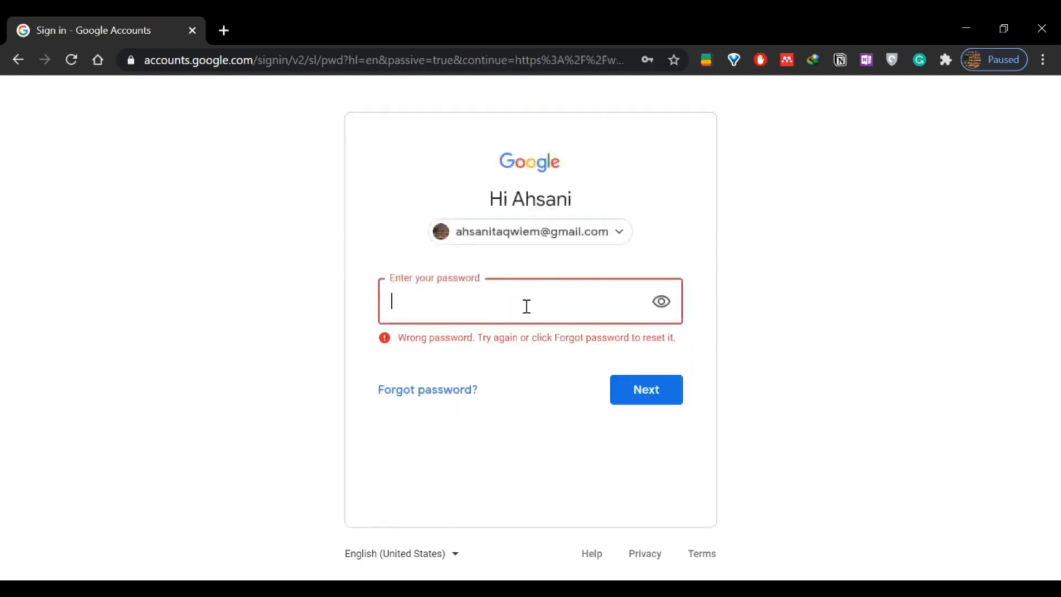
# - Enter the account password again and complete the Google sign-in
pyautogui.write('•••')
pyautogui.press('BackSpace')
pyautogui.press('BackSpace')
pyautogui.press('BackSpace')
pyautogui.write('••••••')
pyautogui.press('BackSpace')
pyautogui.press('BackSpace')
pyautogui.press('BackSpace')
pyautogui.press('BackSpace')
pyautogui.press('BackSpace')
pyautogui.press('BackSpace')
pyautogui.write('••••••••••••••')
pyautogui.press('Return')
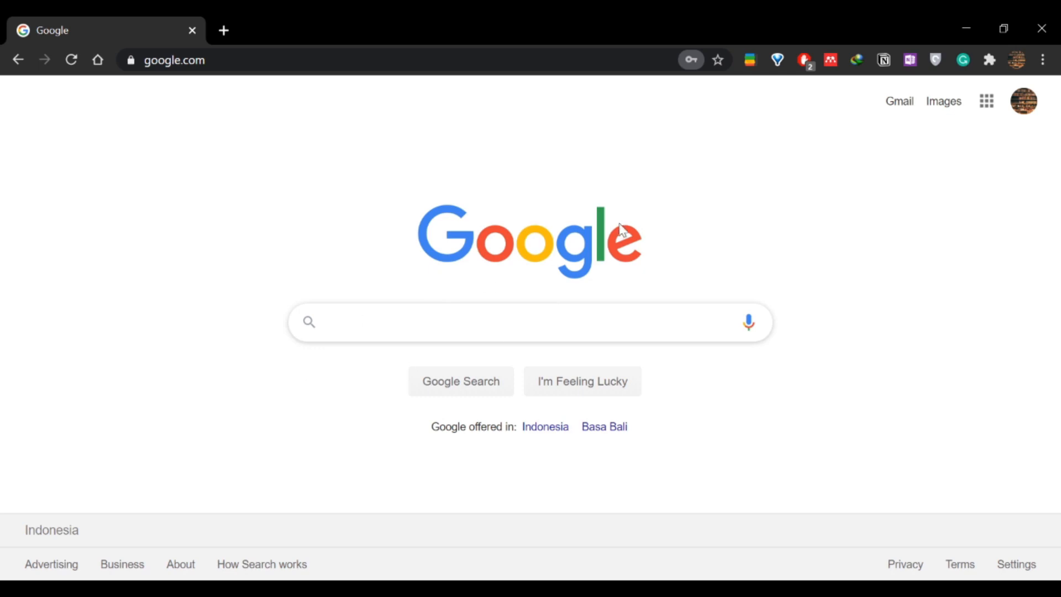
# - Look through the list of Google apps and open Docs
pyautogui.click(983, 114)
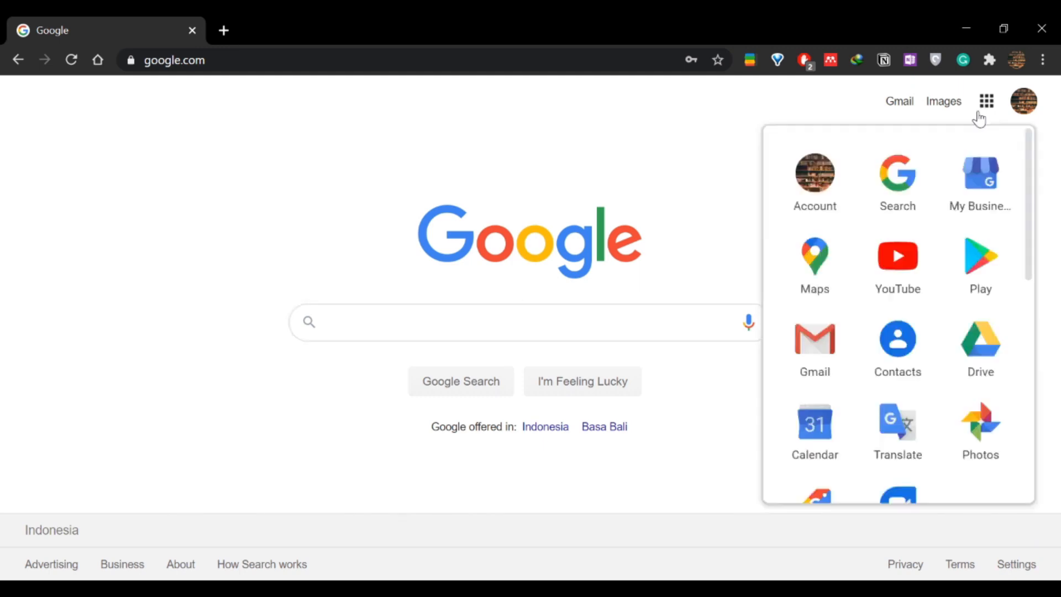
pyautogui.scroll(-6, 970, 249)
pyautogui.scroll(-2, 967, 255)
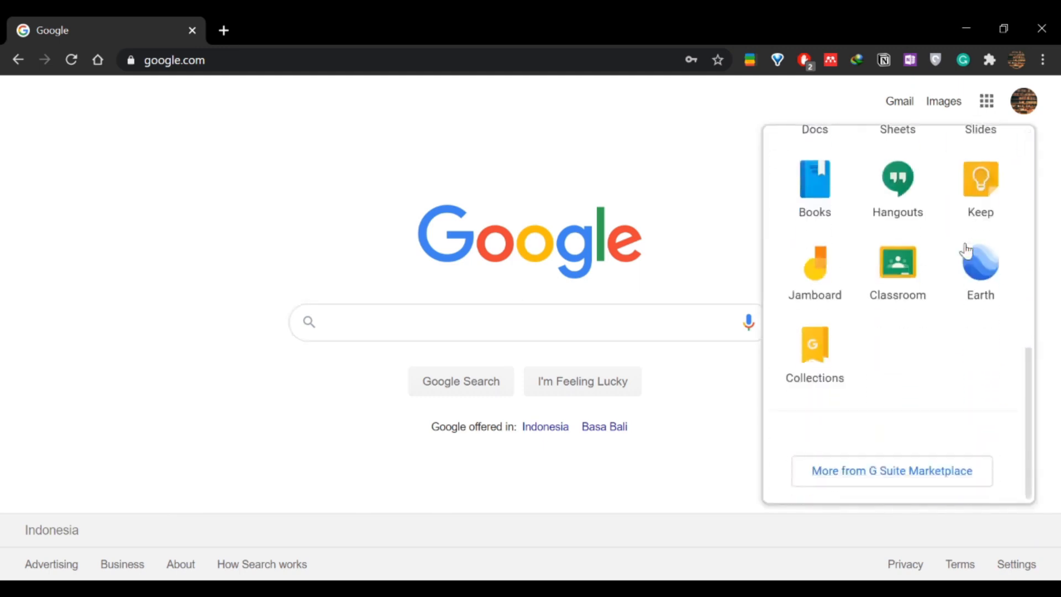
pyautogui.scroll(8, 968, 257)
pyautogui.scroll(-6, 965, 264)
pyautogui.scroll(8, 903, 313)
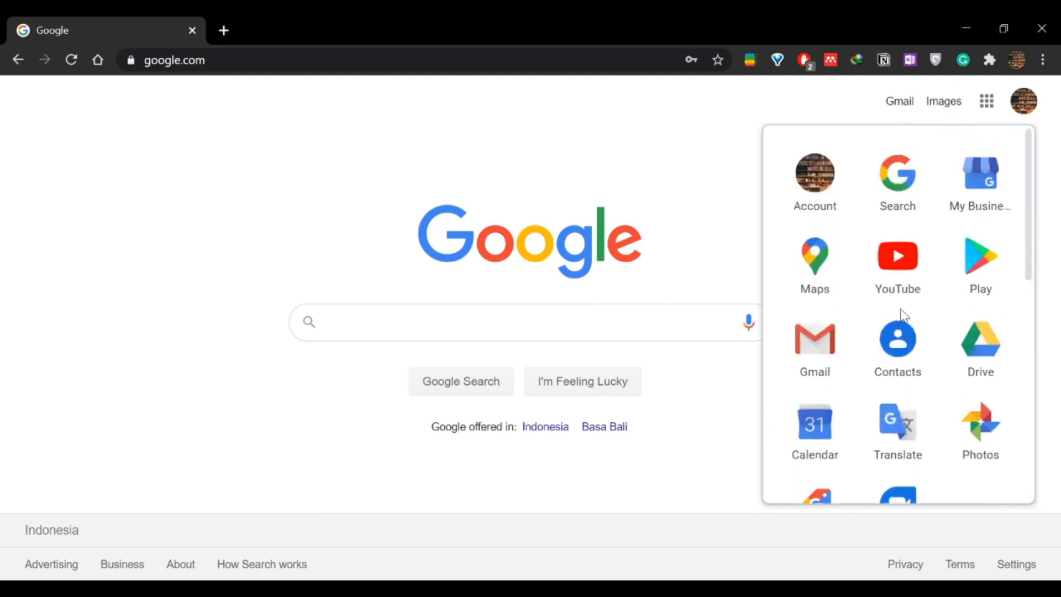
pyautogui.scroll(-7, 903, 312)
pyautogui.scroll(8, 904, 321)
pyautogui.scroll(-7, 904, 323)
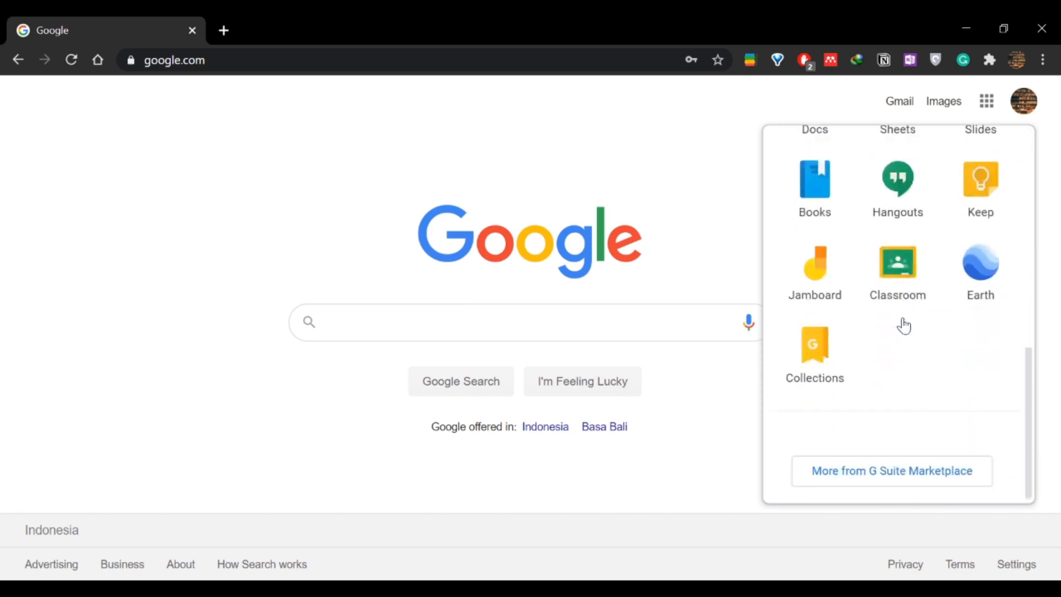
pyautogui.scroll(8, 904, 325)
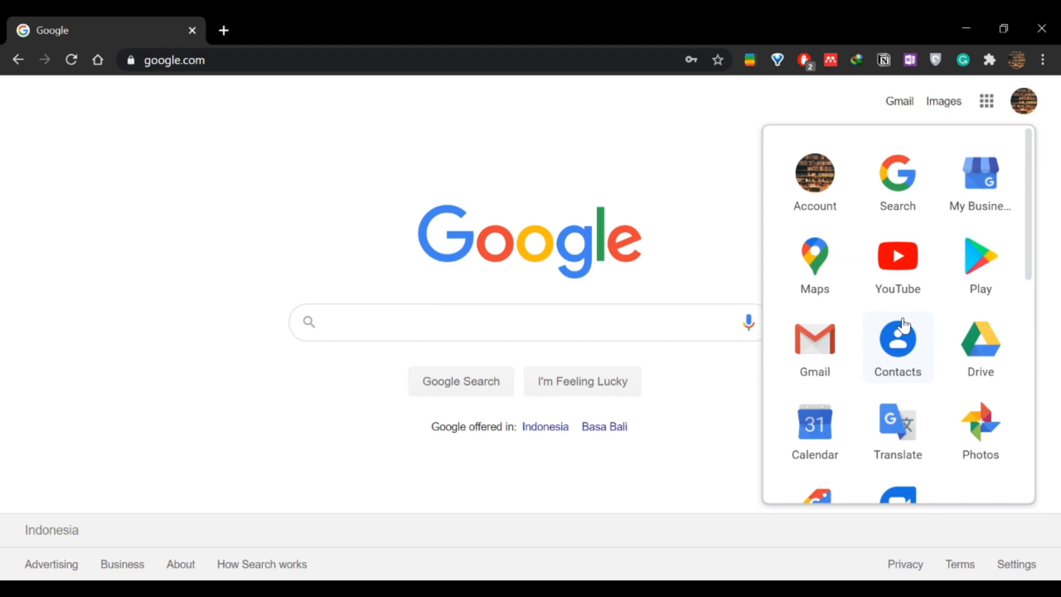
pyautogui.scroll(-7, 904, 326)
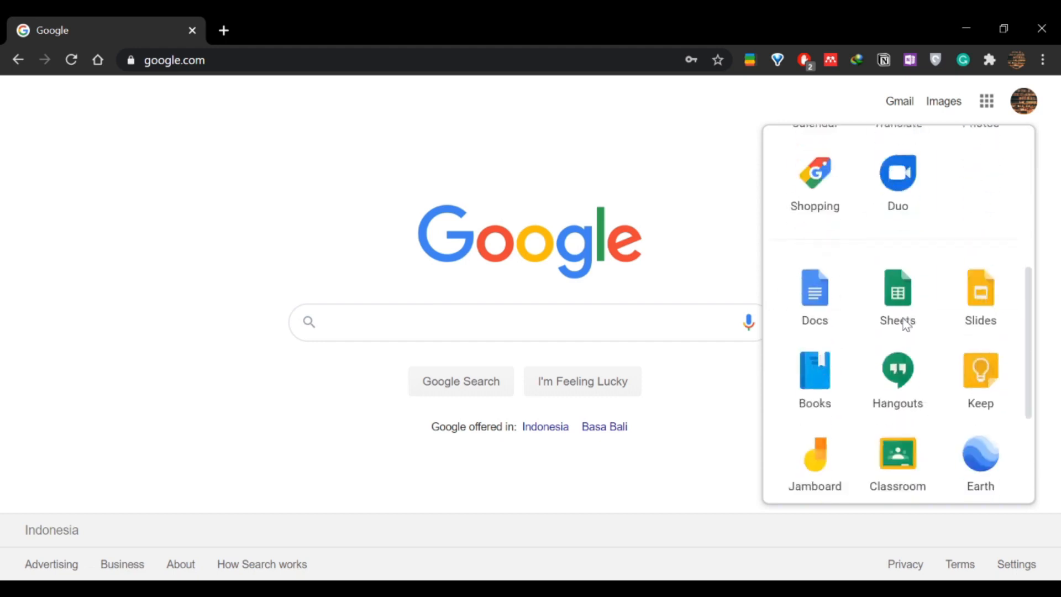
pyautogui.click(827, 288)
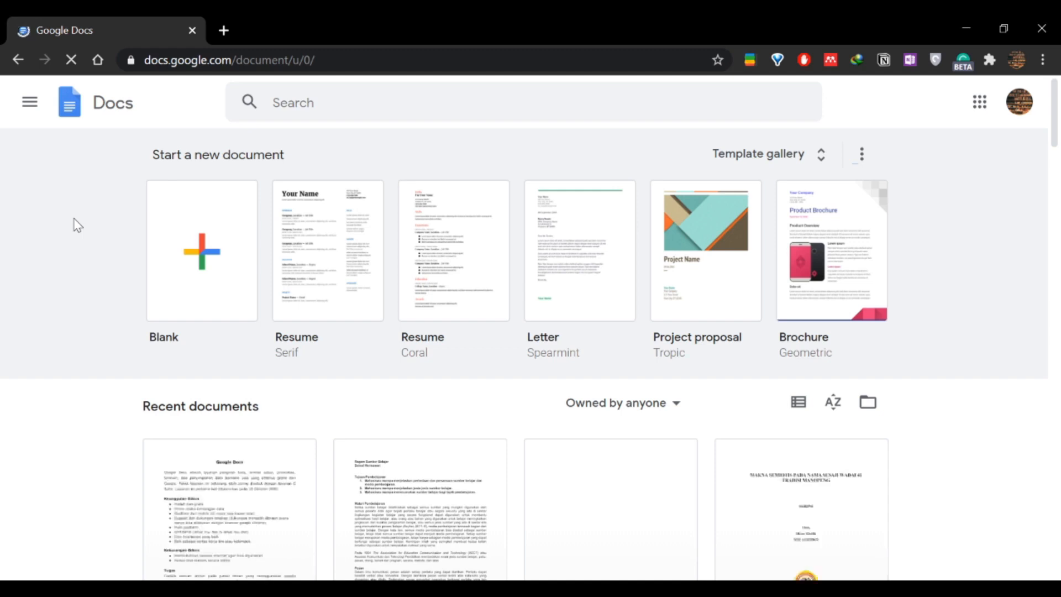
# - Examine the template gallery from the resume and letter templates down to the sales templates, and return to the Docs home page
pyautogui.scroll(-1, 78, 225)
pyautogui.scroll(-2, 77, 225)
pyautogui.scroll(3, 78, 225)
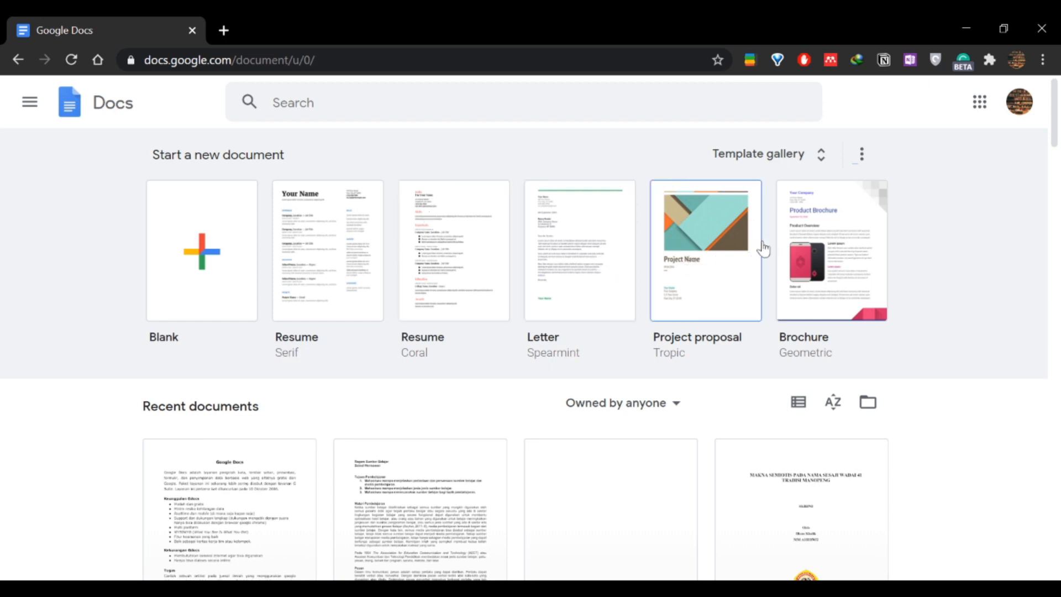
pyautogui.click(823, 157)
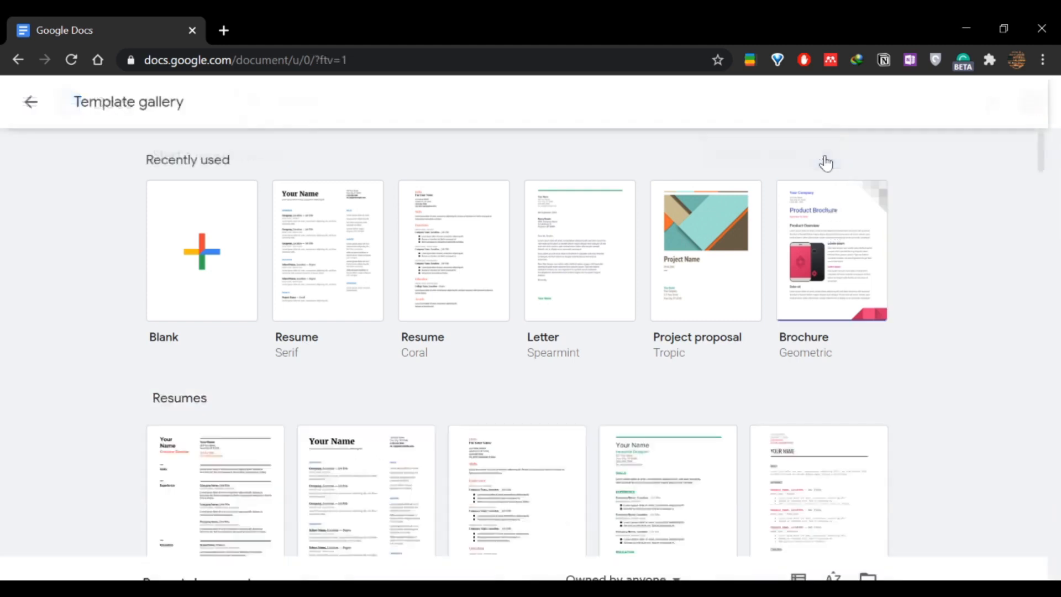
pyautogui.scroll(-5, 367, 251)
pyautogui.scroll(5, 553, 232)
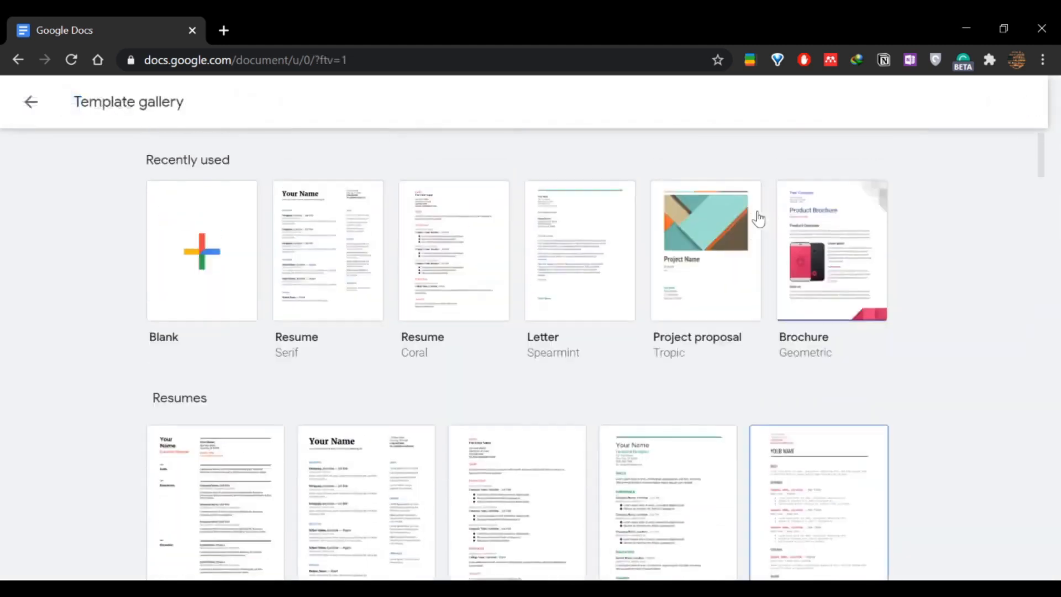
pyautogui.scroll(-15, 45, 258)
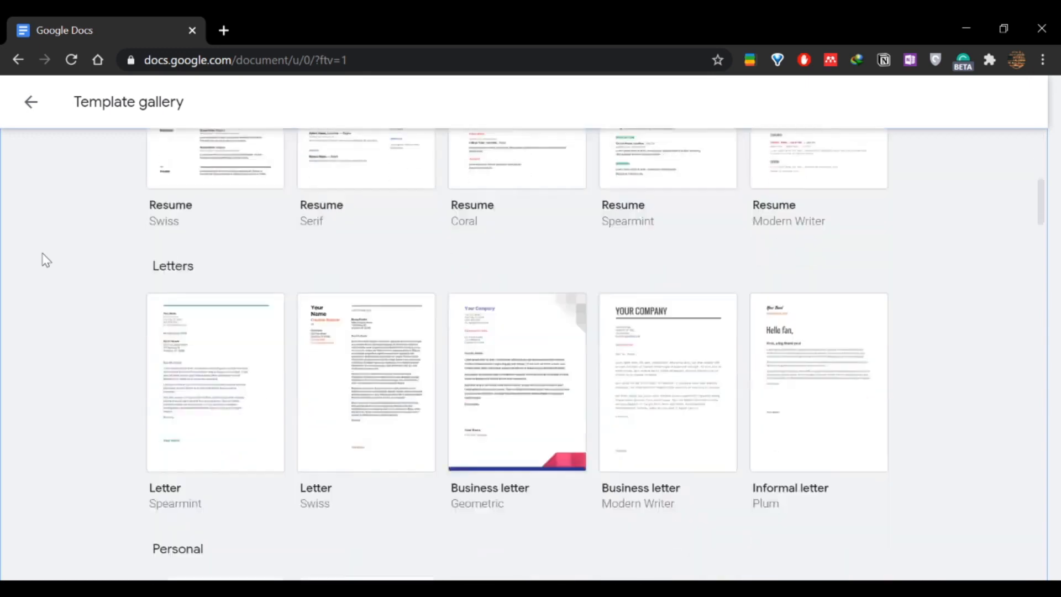
pyautogui.scroll(-15, 45, 259)
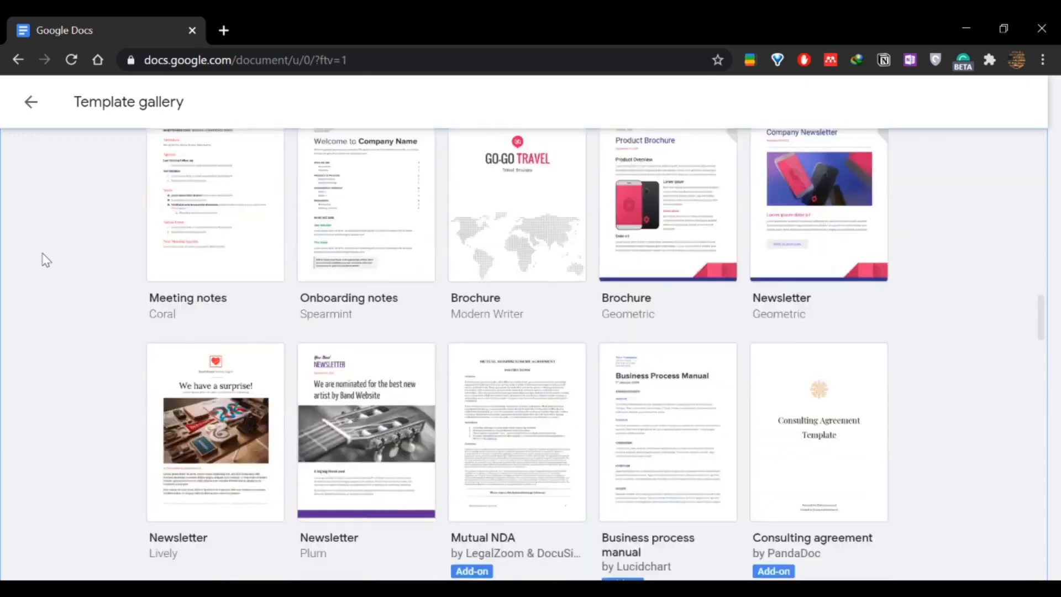
pyautogui.scroll(-6, 46, 260)
pyautogui.scroll(5, 46, 260)
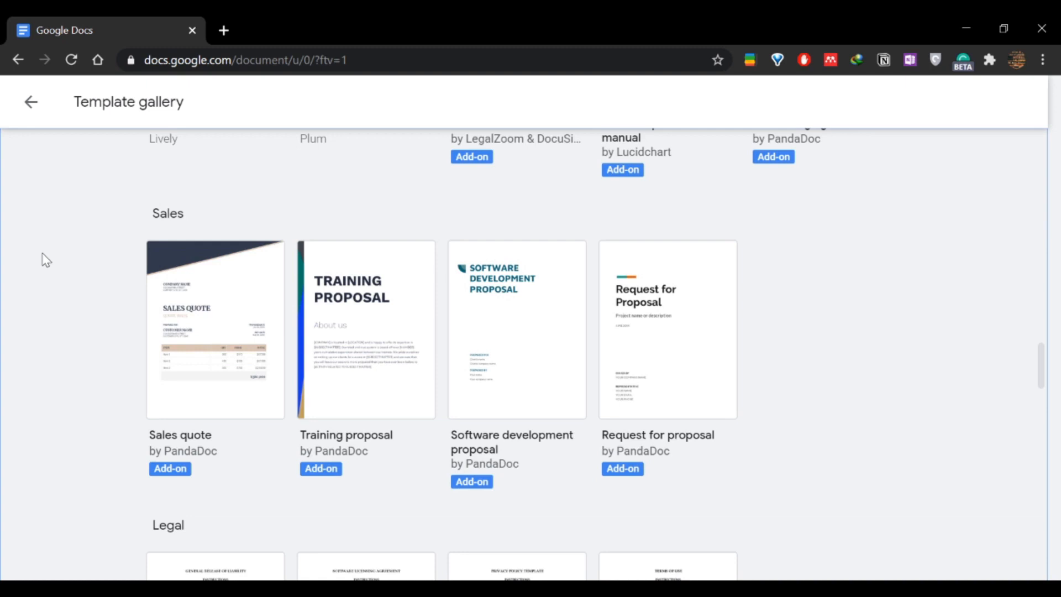
pyautogui.scroll(12, 46, 260)
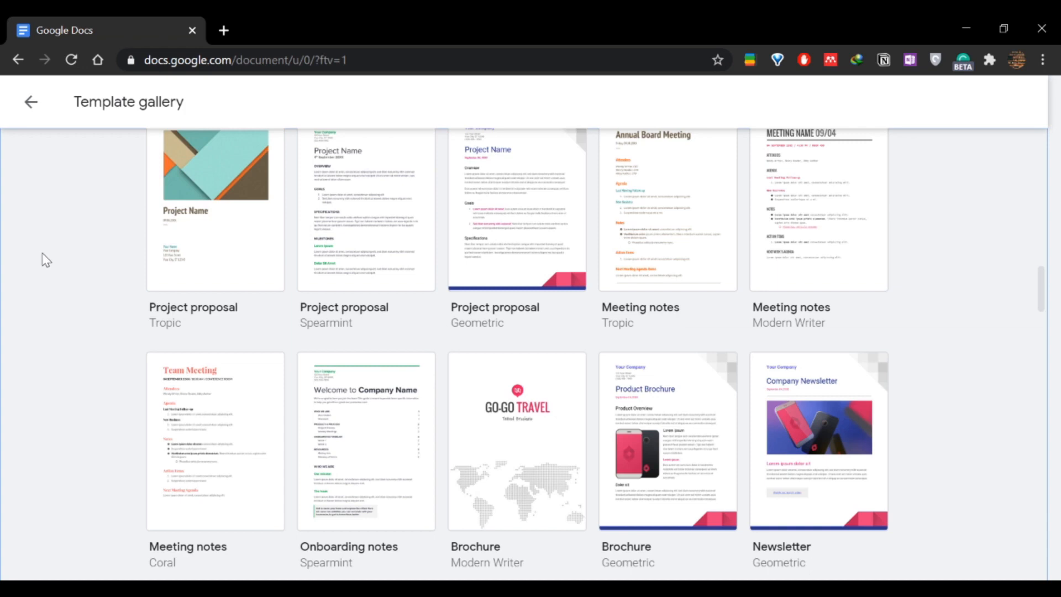
pyautogui.click(31, 103)
# - Open the recent document Materi Gdocs and look through it down to the Tugas section
pyautogui.scroll(-3, 72, 247)
pyautogui.scroll(3, 72, 246)
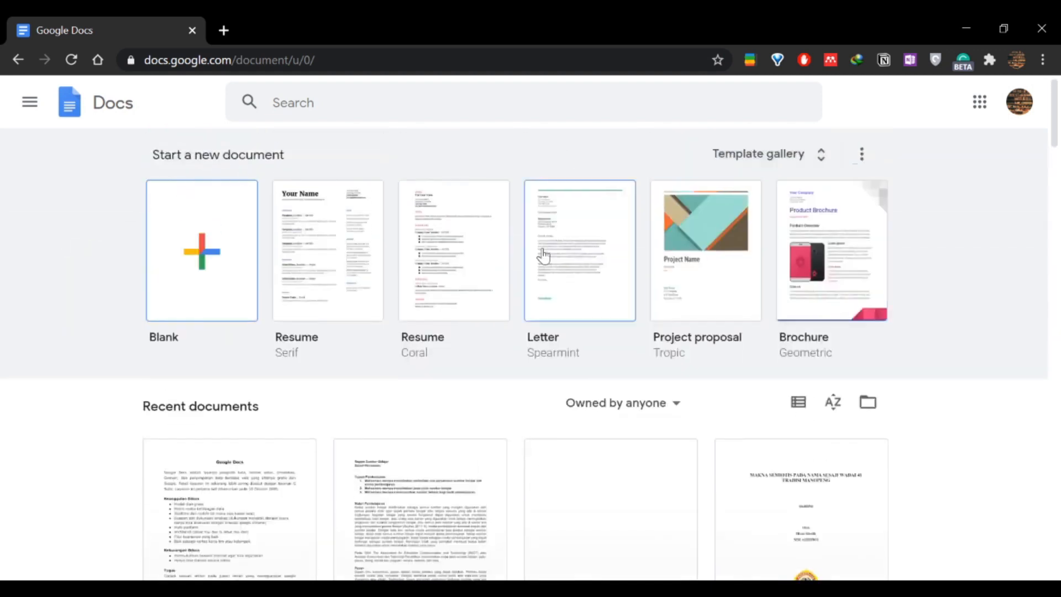
pyautogui.scroll(-3, 97, 279)
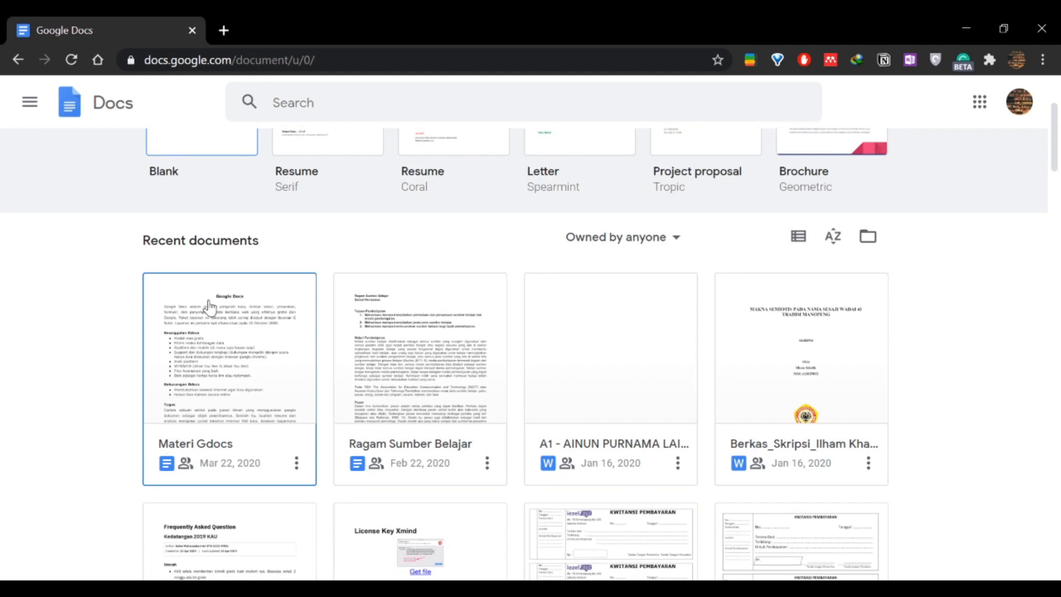
pyautogui.scroll(3, 209, 305)
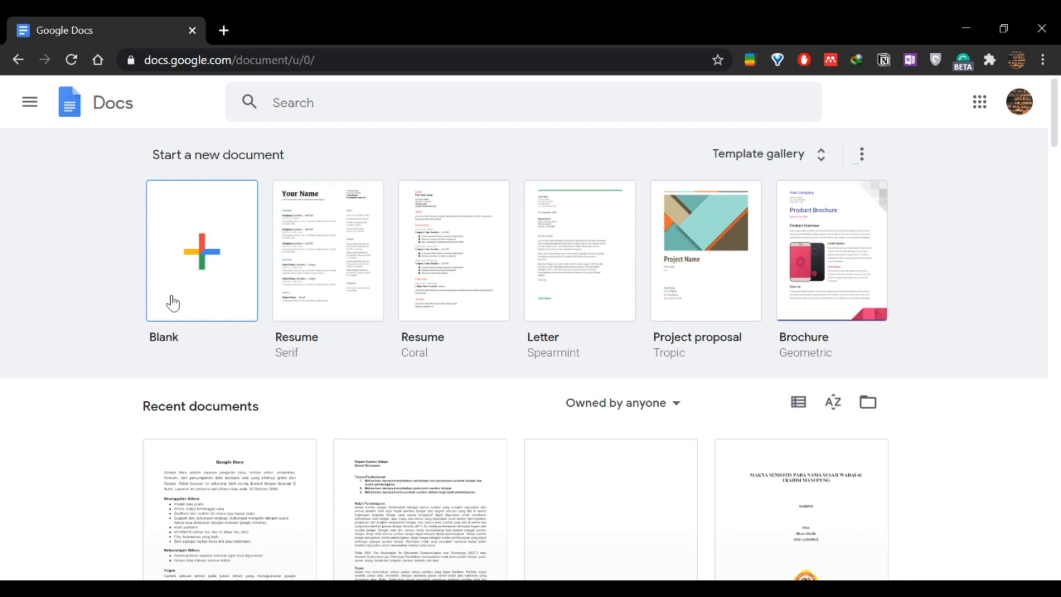
pyautogui.scroll(-3, 62, 310)
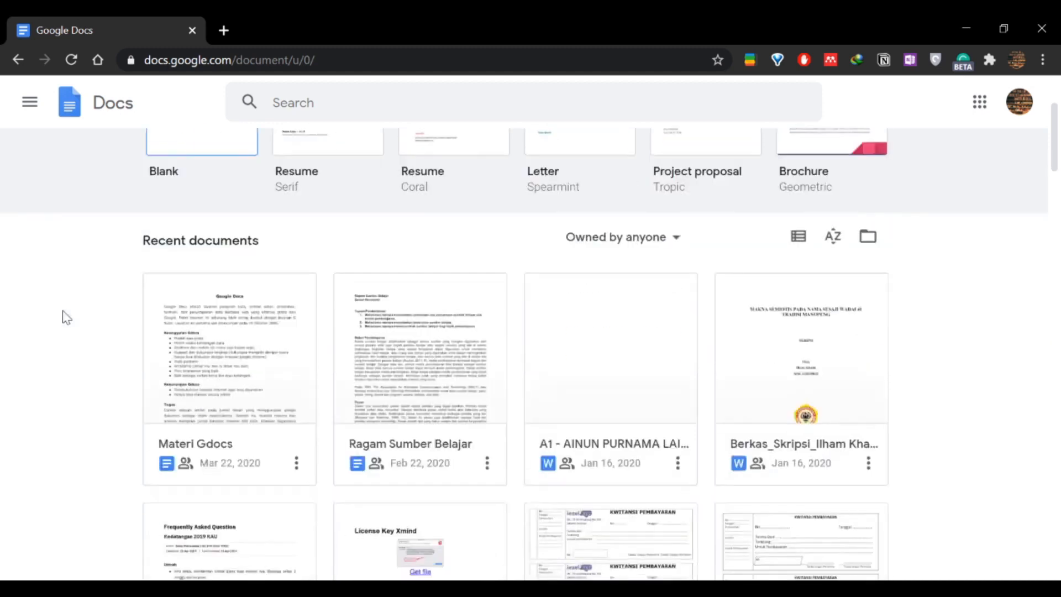
pyautogui.click(198, 334)
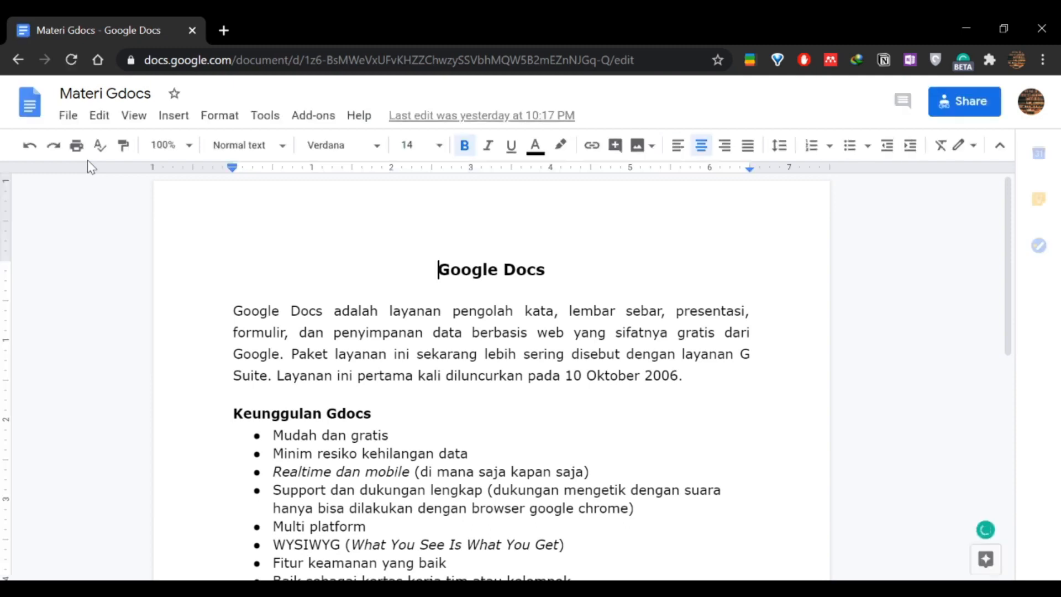
pyautogui.scroll(-3, 387, 287)
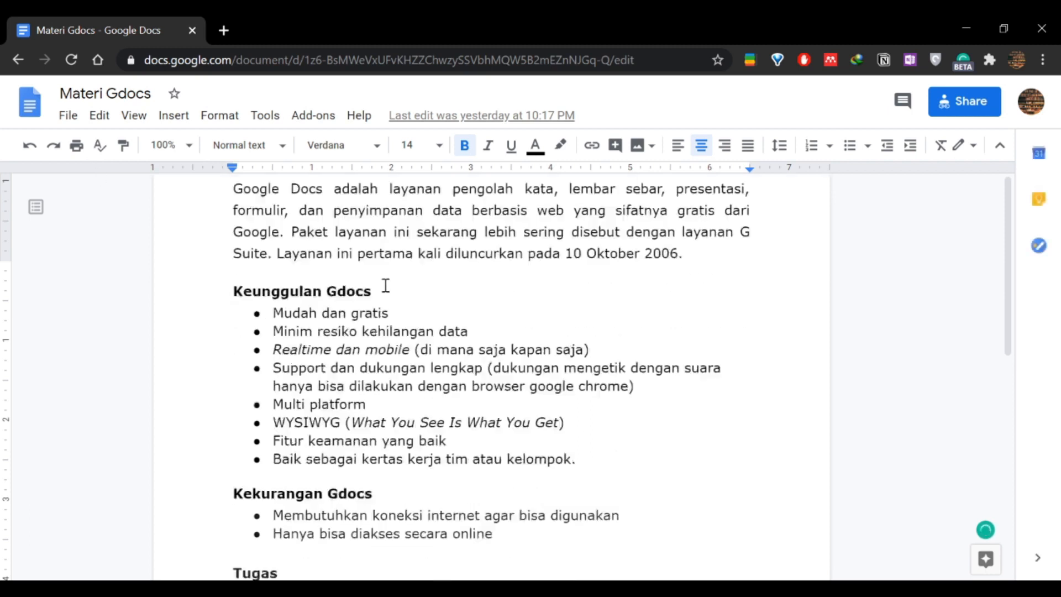
pyautogui.scroll(-6, 389, 294)
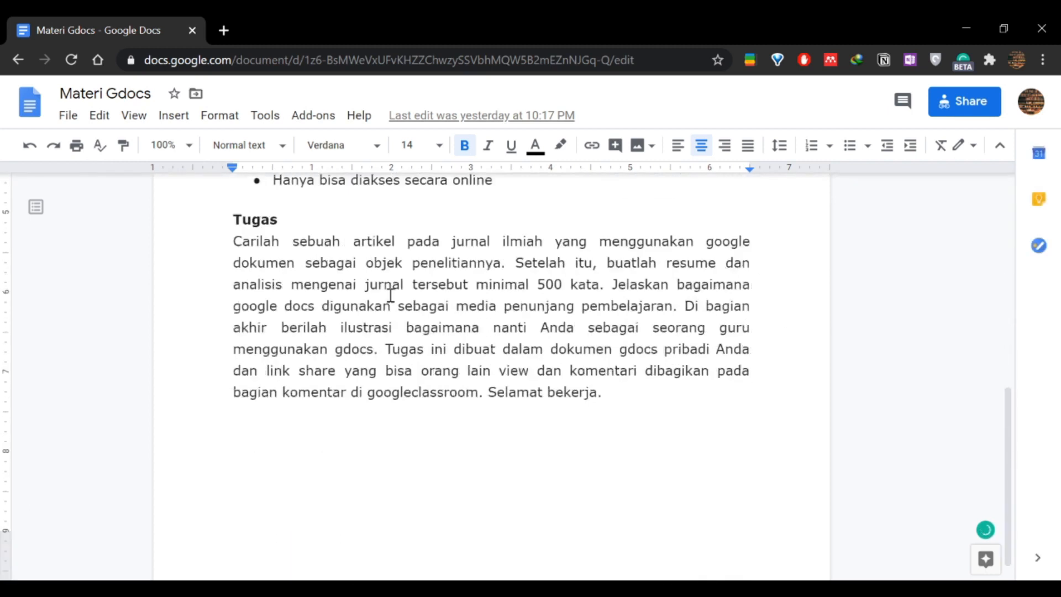
pyautogui.scroll(9, 446, 350)
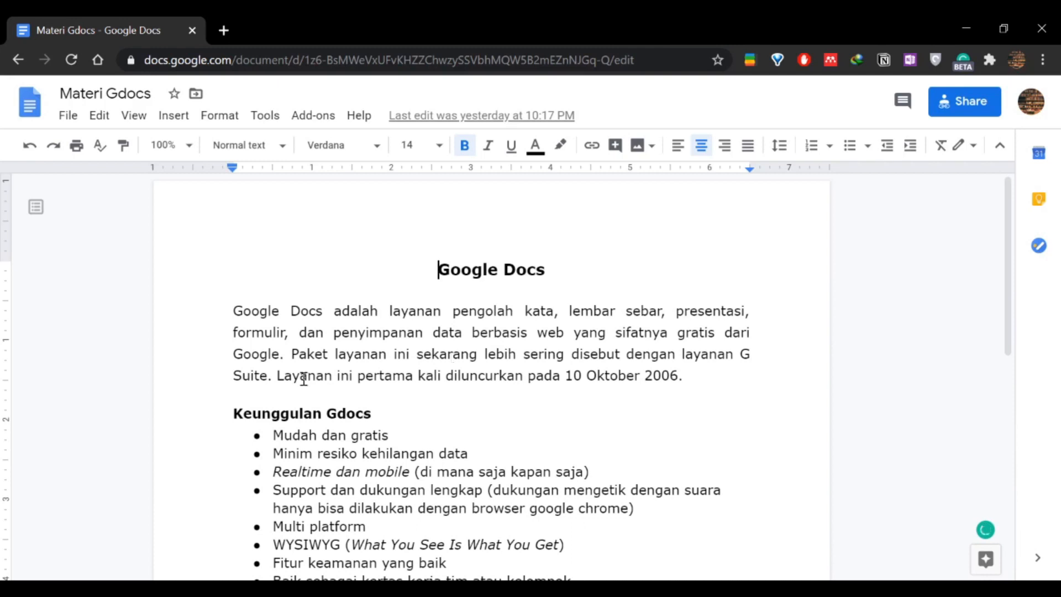
pyautogui.click(576, 275)
# - Return to the Docs home page and reopen Materi Gdocs to examine its introduction and the Keunggulan Gdocs list
pyautogui.click(26, 106)
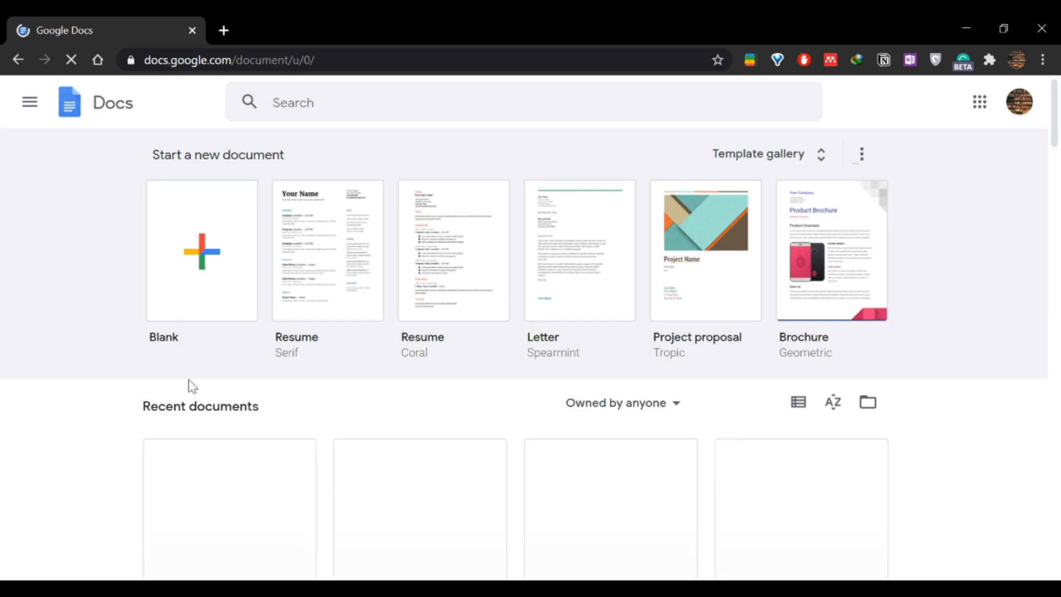
pyautogui.scroll(-4, 143, 362)
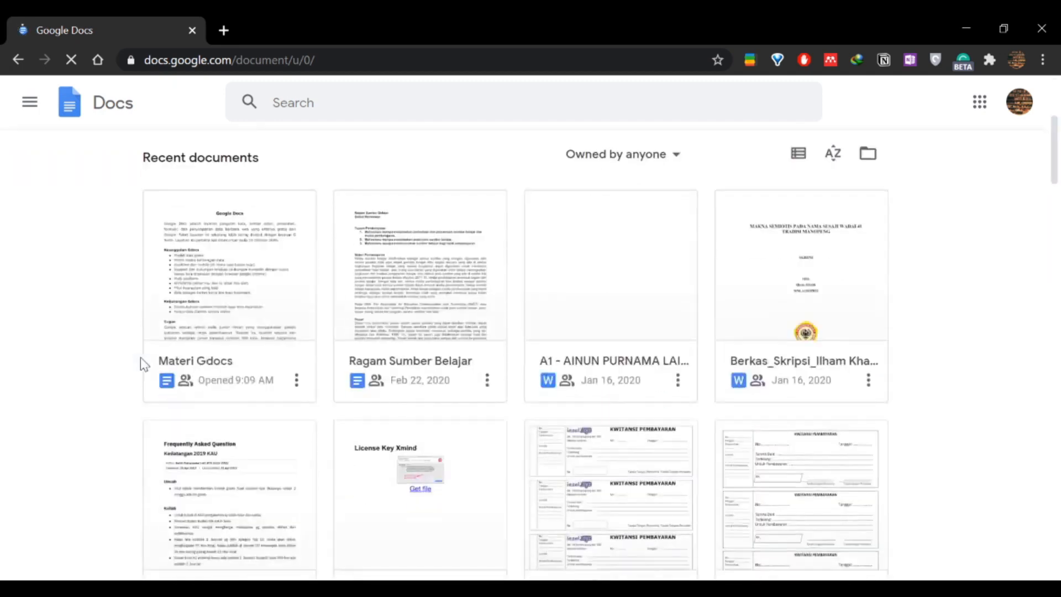
pyautogui.scroll(3, 143, 362)
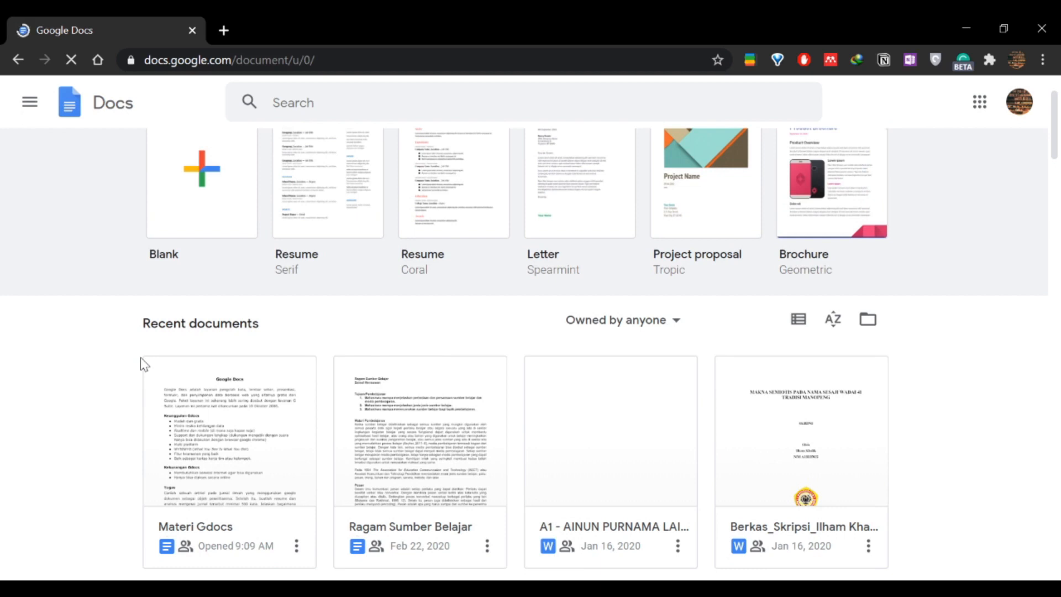
pyautogui.scroll(-3, 141, 362)
pyautogui.scroll(5, 257, 428)
pyautogui.click(256, 462)
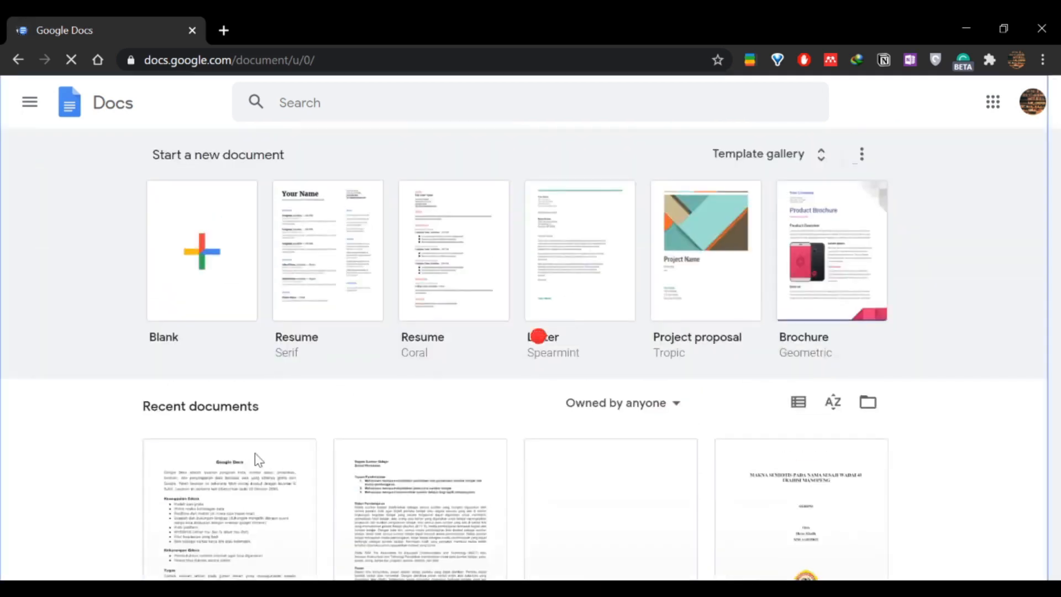
pyautogui.scroll(-3, 410, 267)
pyautogui.scroll(3, 421, 267)
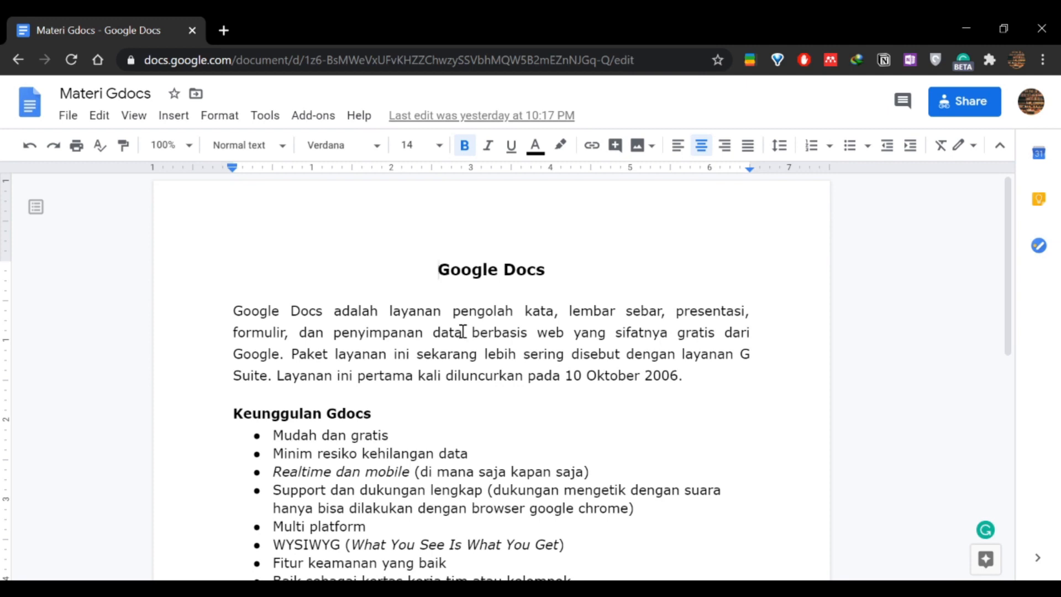
pyautogui.scroll(-2, 463, 332)
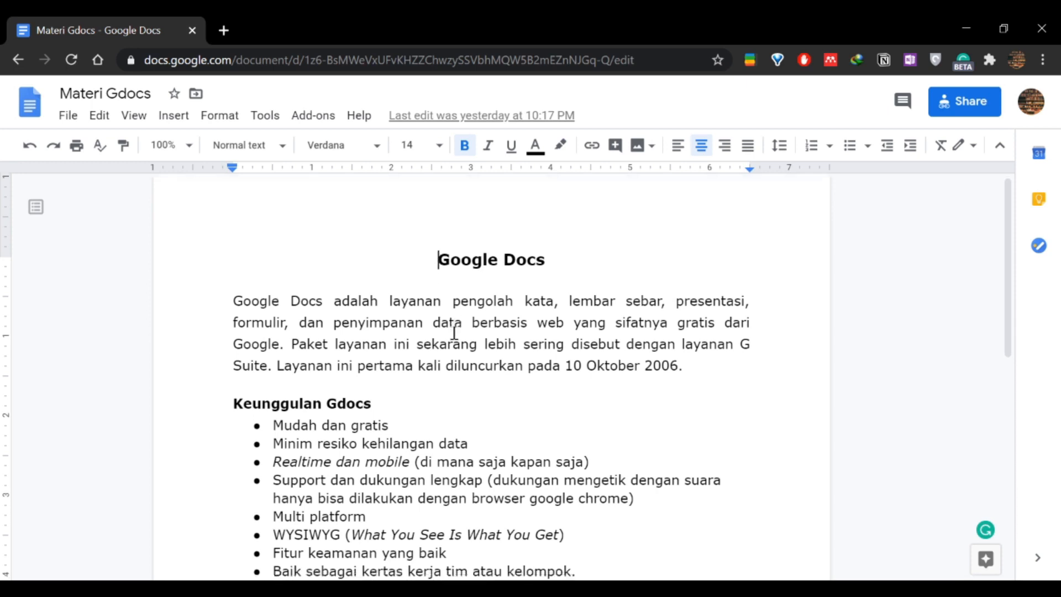
pyautogui.scroll(2, 421, 341)
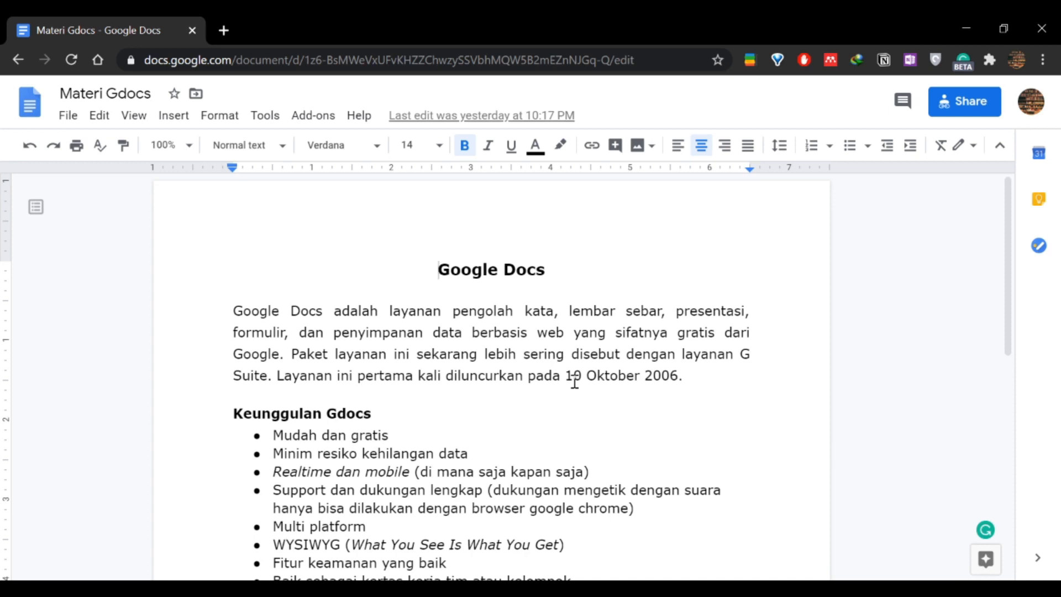
pyautogui.scroll(-3, 308, 377)
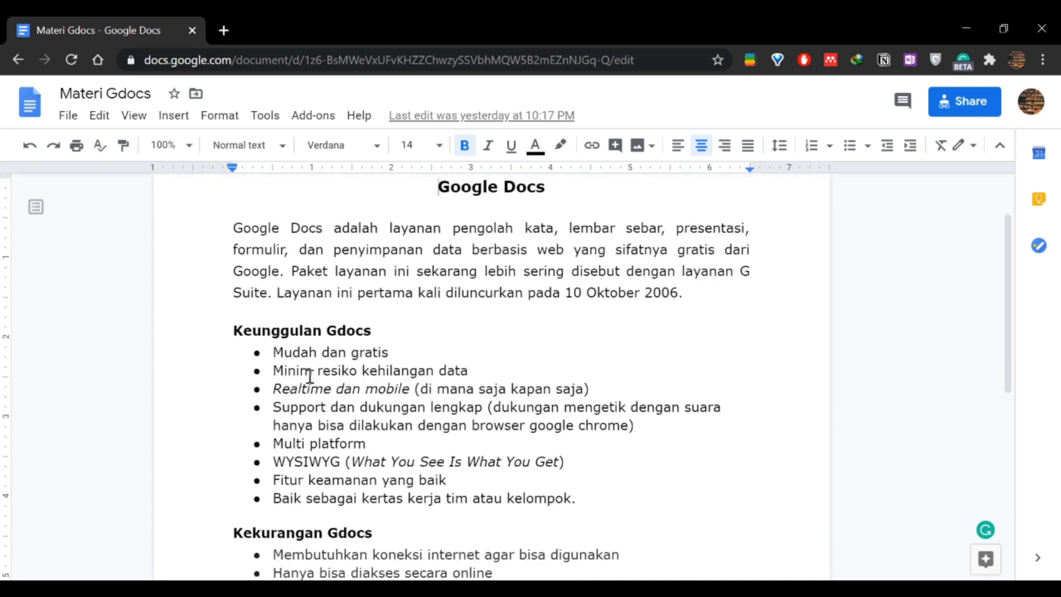
pyautogui.scroll(3, 307, 374)
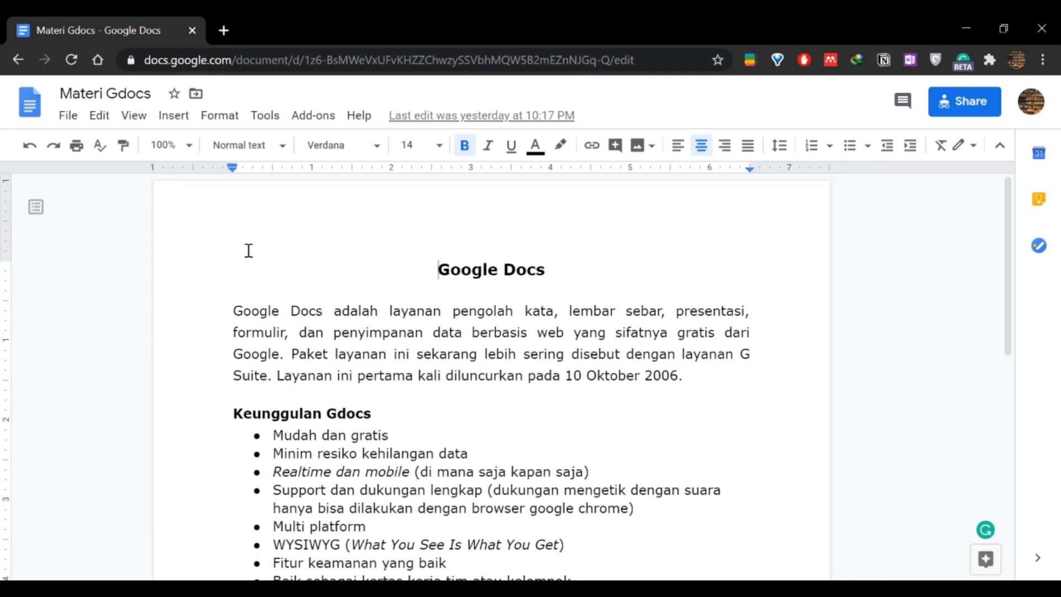
# - Look through the file formats offered for downloading the document and leave without downloading
pyautogui.click(58, 128)
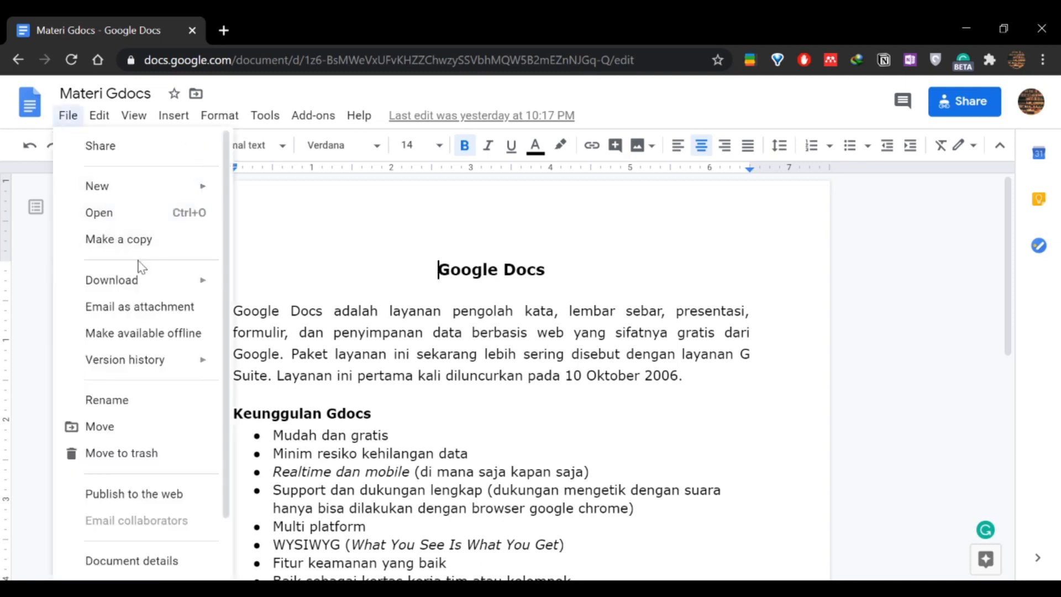
pyautogui.moveTo(147, 280)
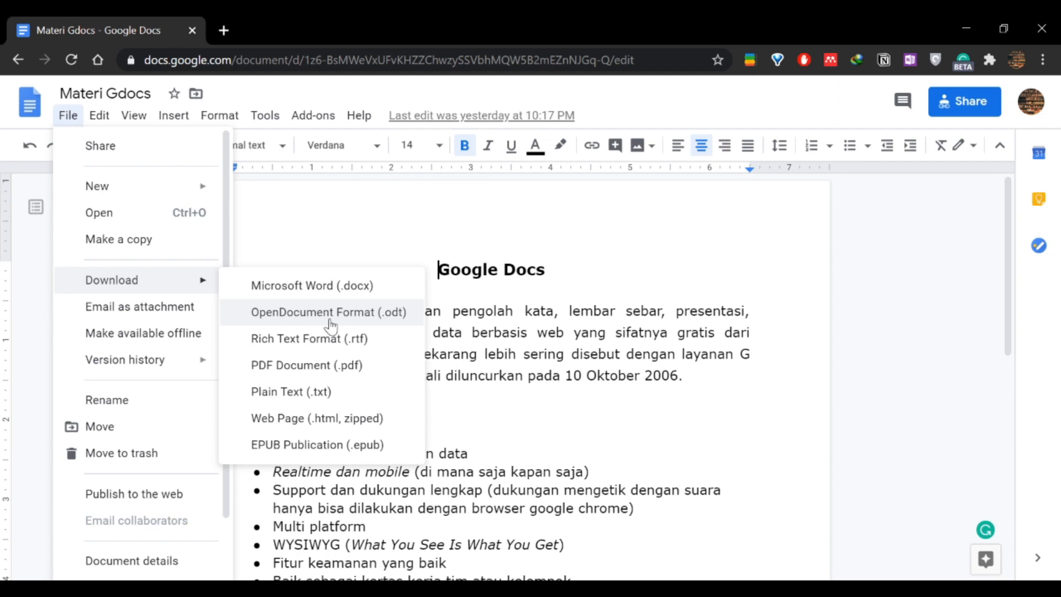
pyautogui.click(519, 364)
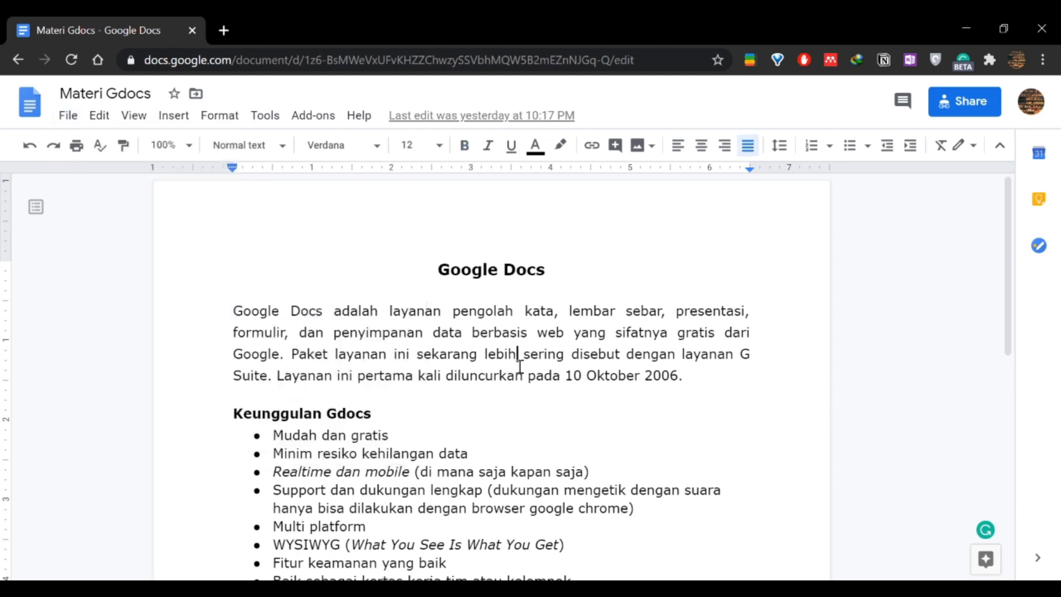
# - Read through the Keunggulan Gdocs, Kekurangan Gdocs and Tugas sections and return to the introduction
pyautogui.scroll(-2, 506, 360)
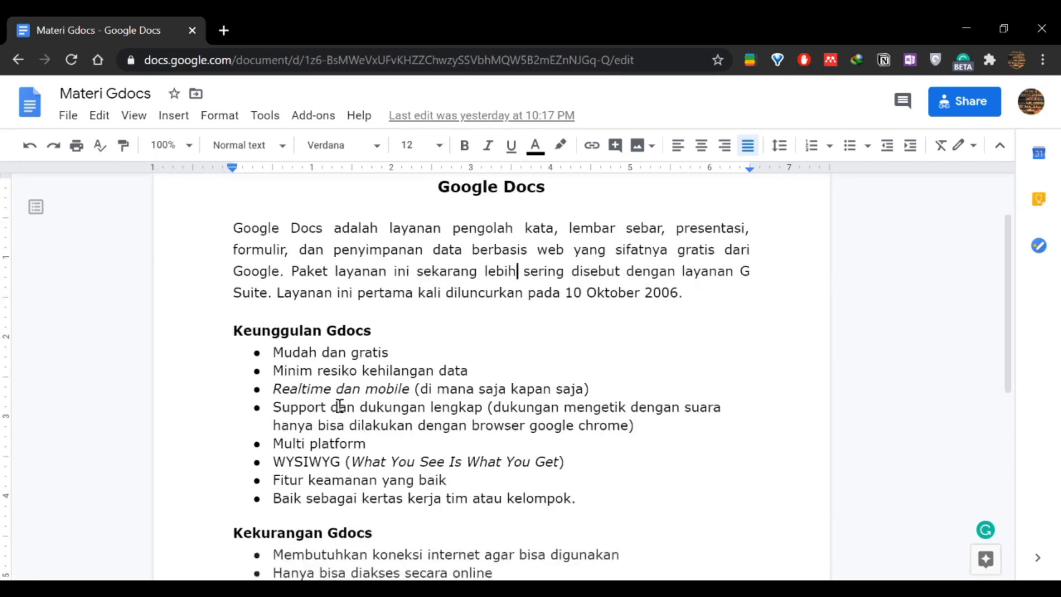
pyautogui.scroll(-2, 340, 407)
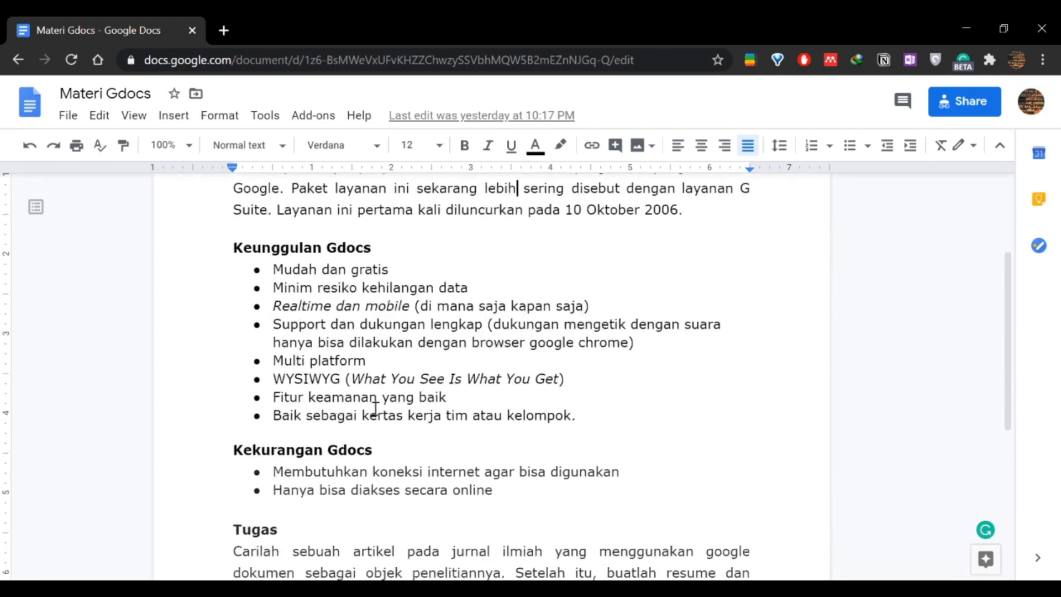
pyautogui.scroll(2, 376, 408)
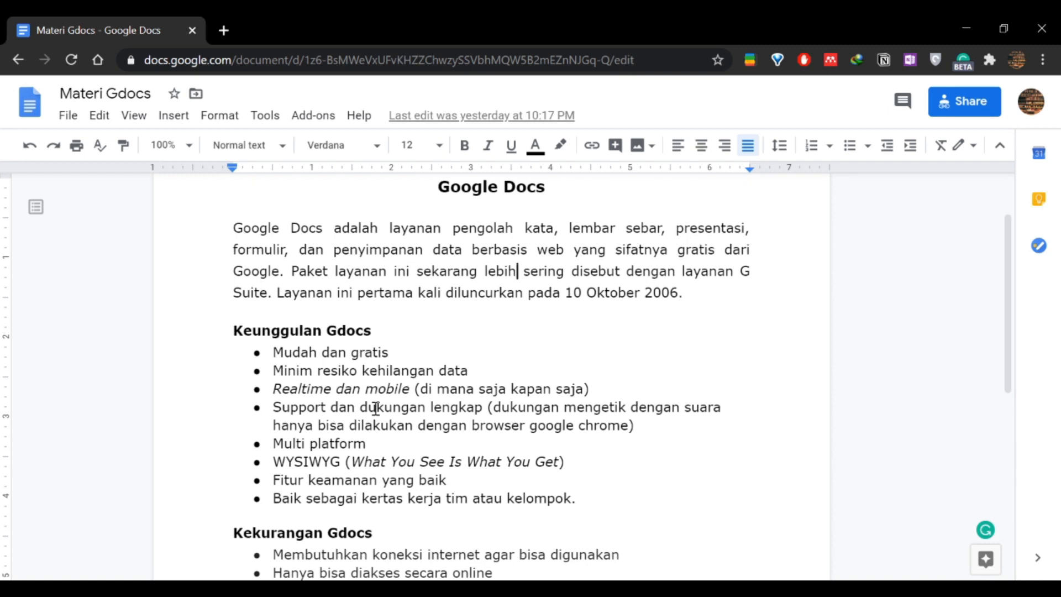
pyautogui.scroll(-3, 399, 422)
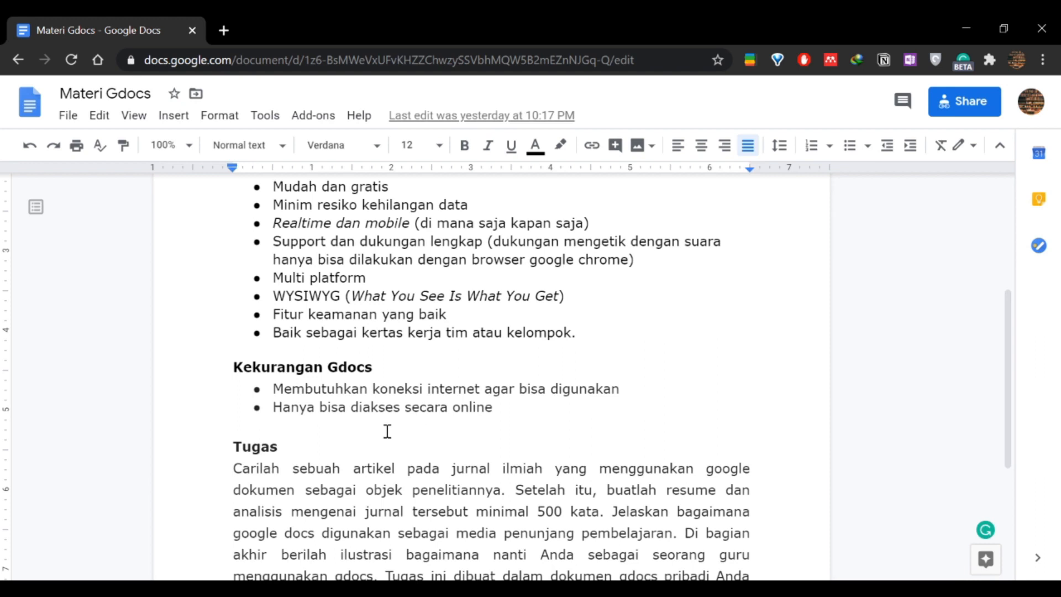
pyautogui.scroll(2, 261, 417)
pyautogui.scroll(-3, 260, 418)
pyautogui.scroll(-3, 259, 419)
pyautogui.scroll(8, 260, 418)
pyautogui.scroll(-3, 260, 418)
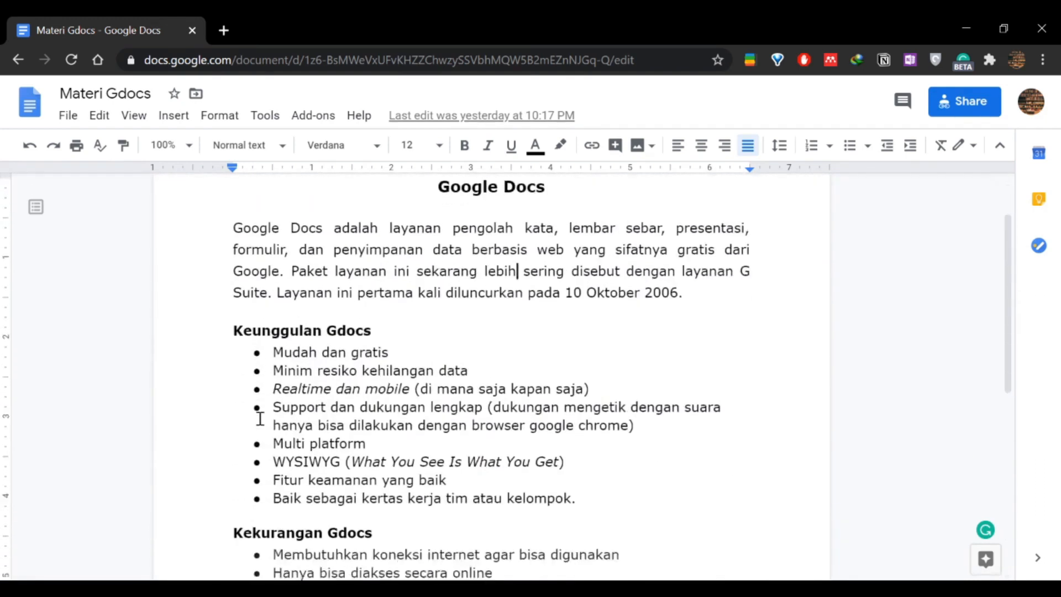
pyautogui.scroll(1, 260, 418)
# - Examine the format, recipient, subject and message fields for emailing the document as an attachment, and cancel without sending
pyautogui.click(62, 116)
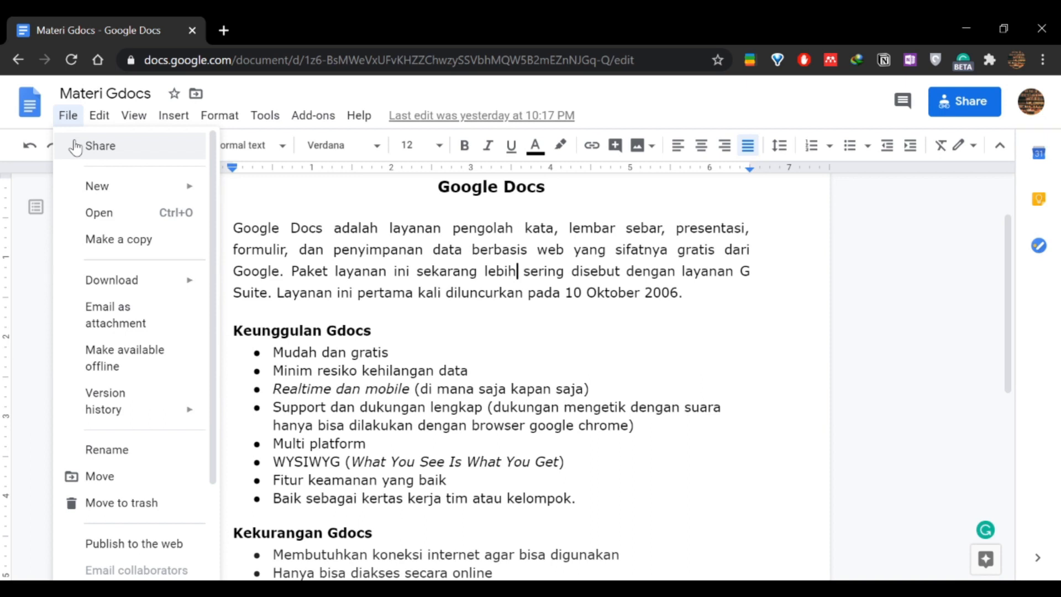
pyautogui.moveTo(95, 194)
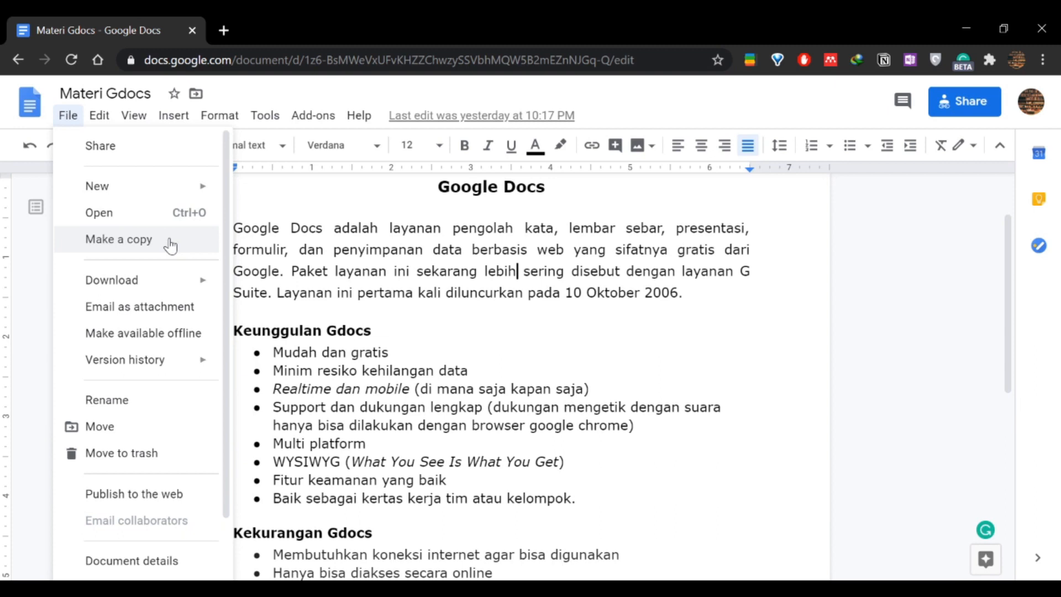
pyautogui.moveTo(188, 281)
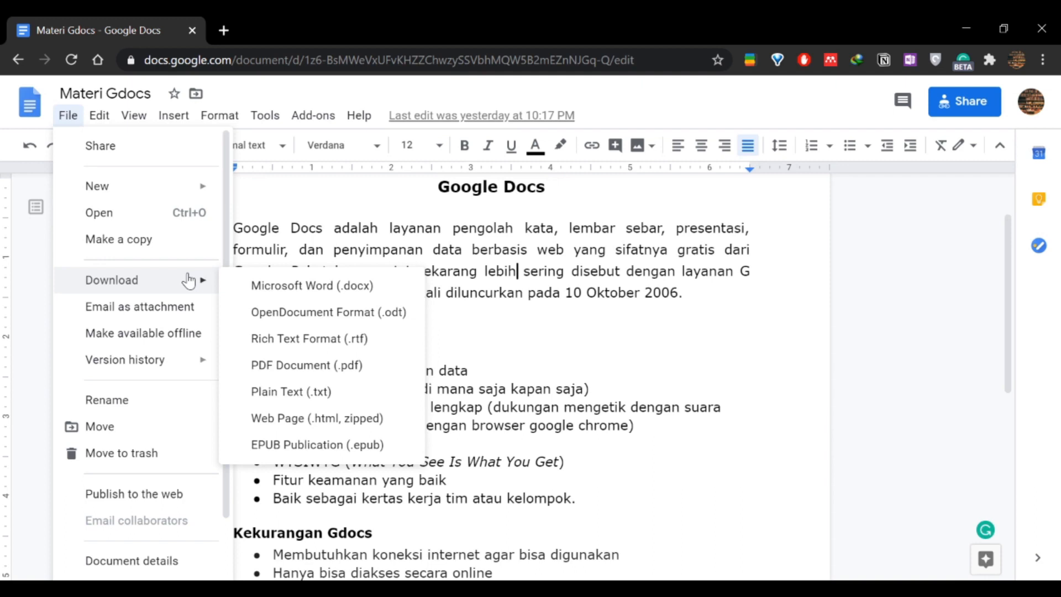
pyautogui.click(174, 310)
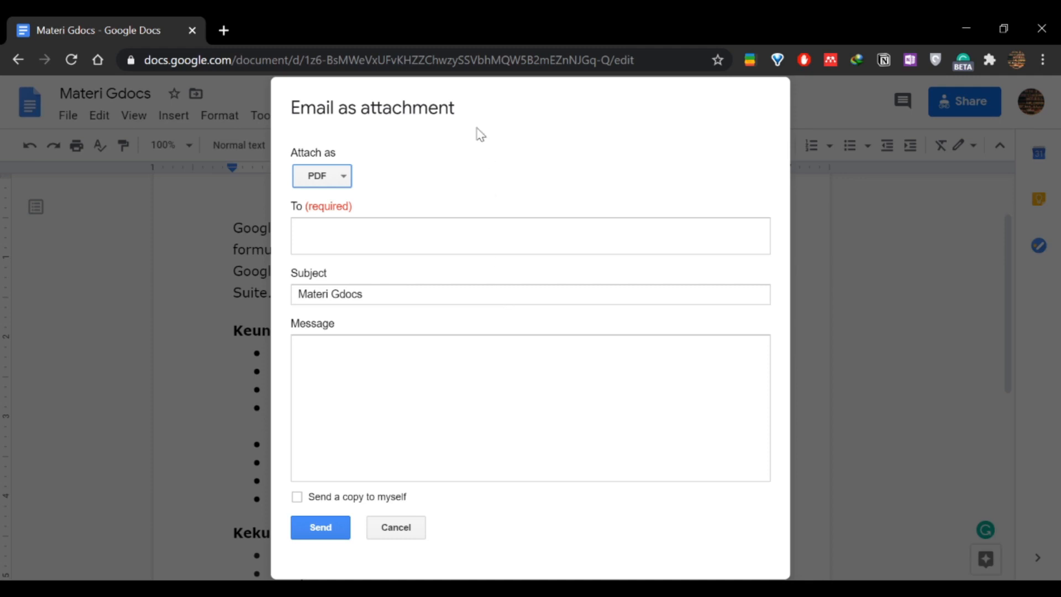
pyautogui.click(468, 92)
pyautogui.click(327, 249)
pyautogui.click(352, 292)
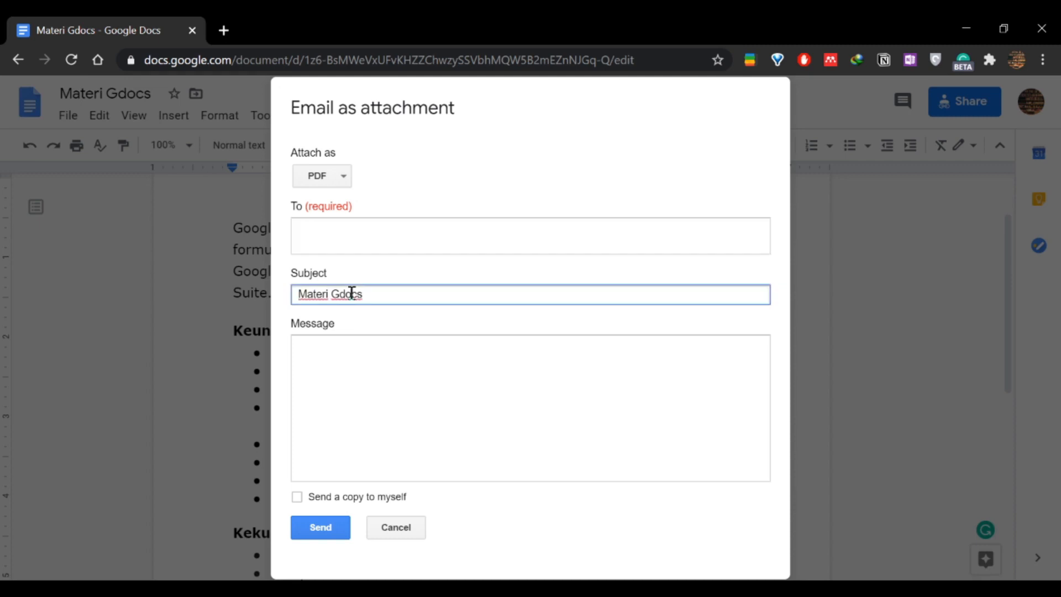
pyautogui.moveTo(369, 294); pyautogui.dragTo(271, 298)
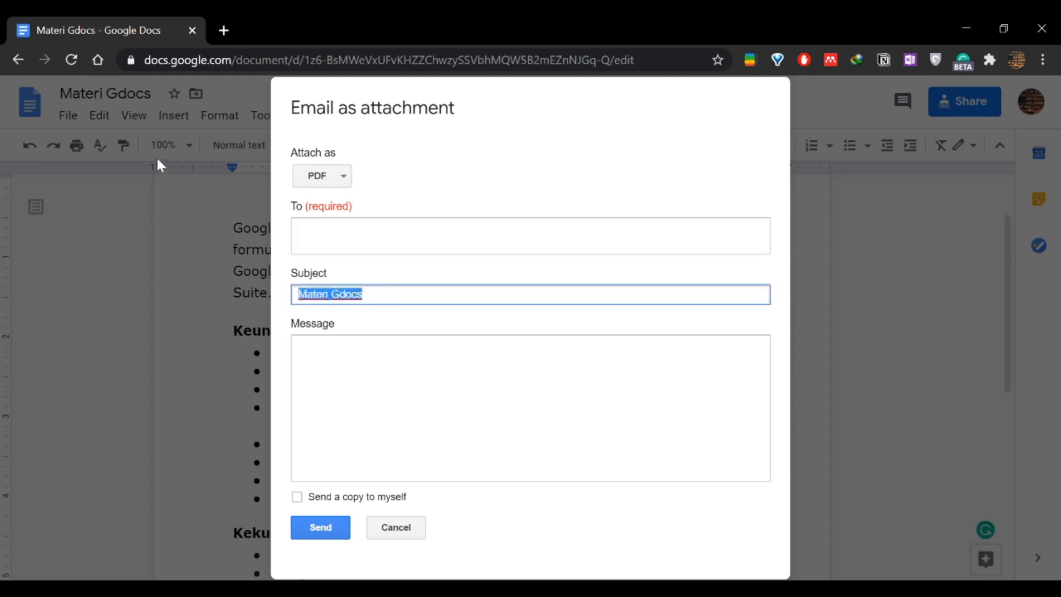
pyautogui.click(333, 366)
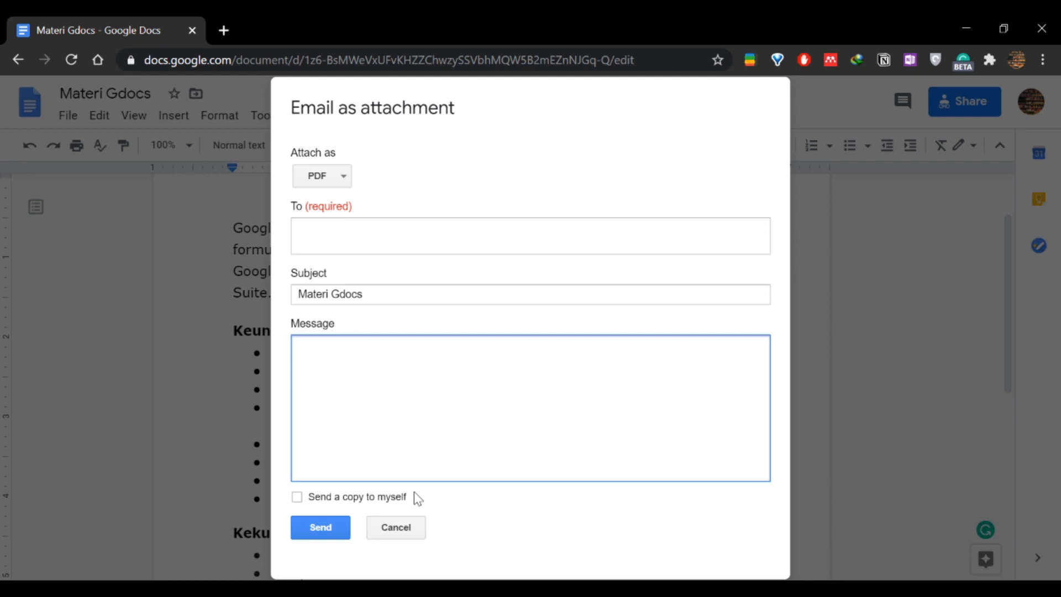
pyautogui.click(414, 534)
# - Open the document's version history, look over the saved versions and return to the document
pyautogui.click(69, 117)
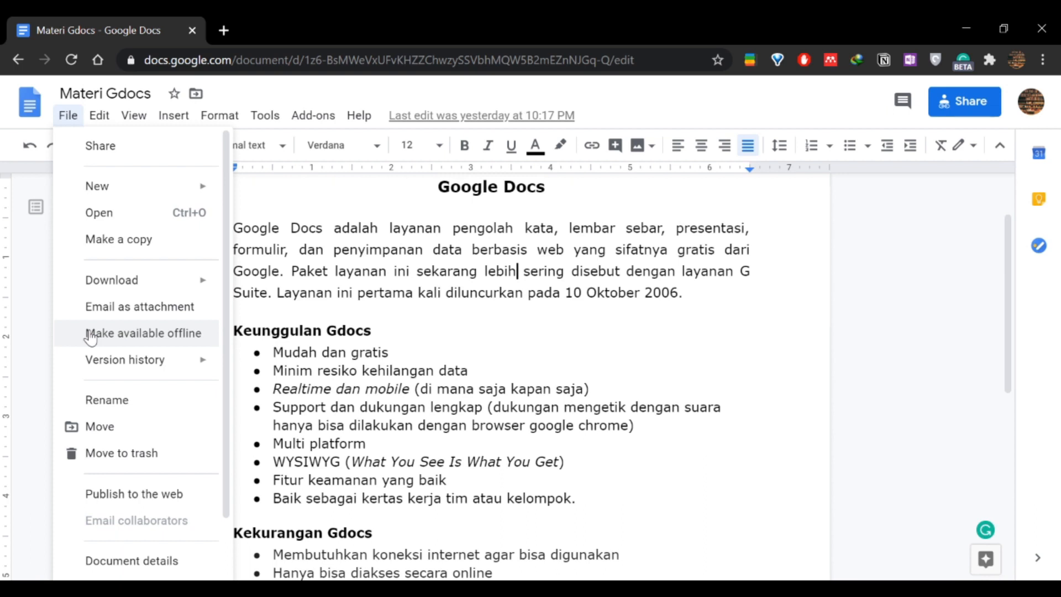
pyautogui.moveTo(118, 366)
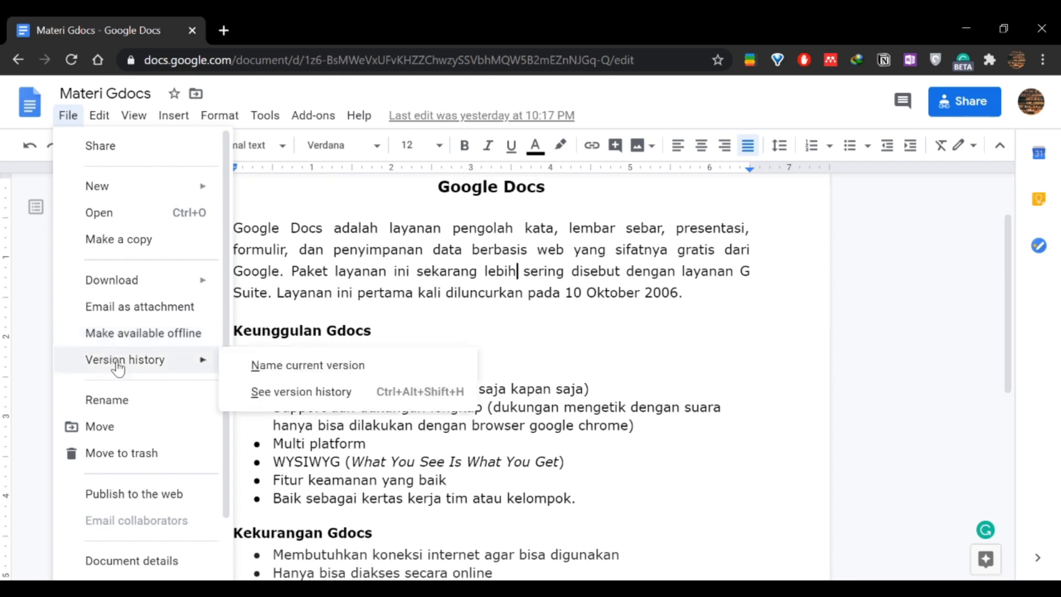
pyautogui.click(268, 395)
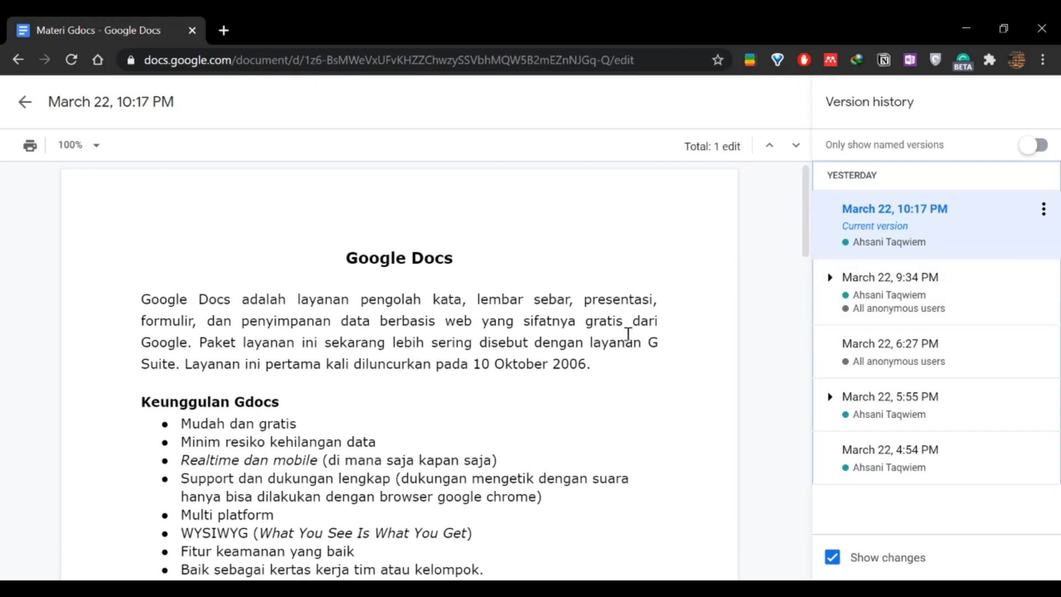
pyautogui.scroll(-2, 628, 334)
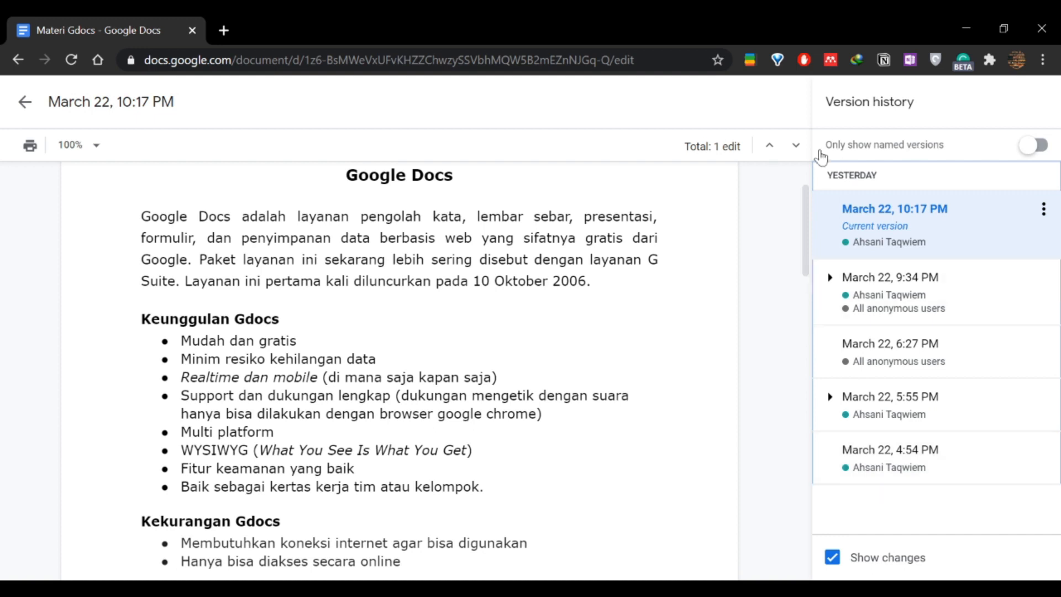
pyautogui.click(25, 101)
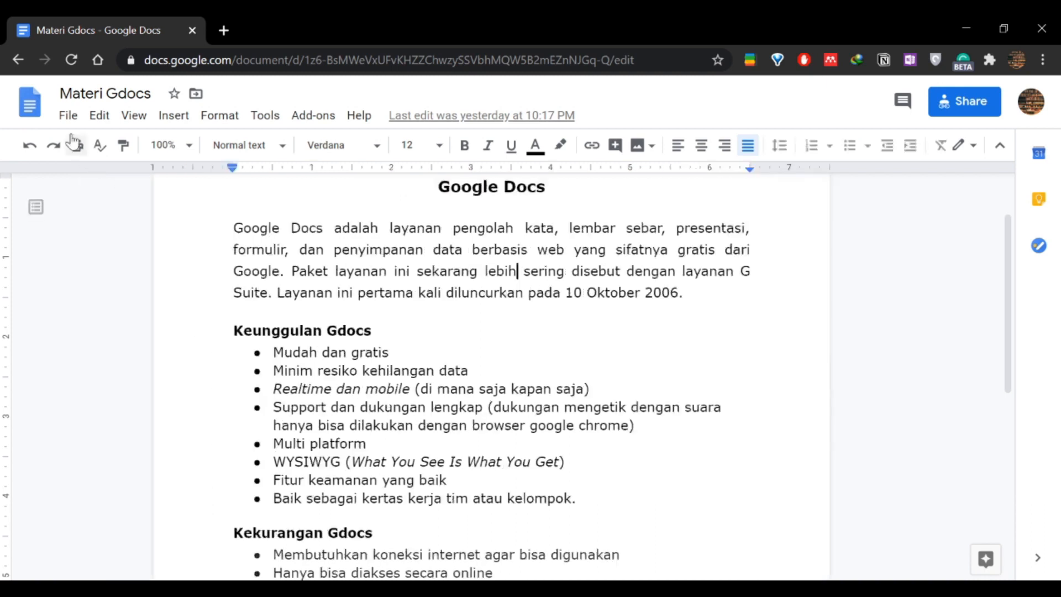
# - Open the document's title for renaming and leave it without entering a new name
pyautogui.click(68, 115)
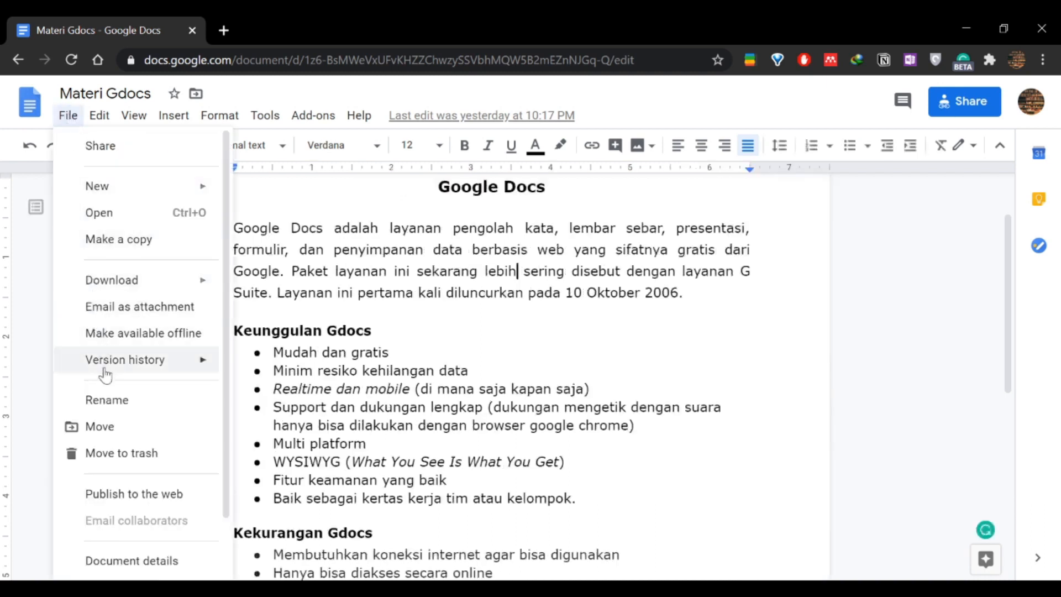
pyautogui.moveTo(102, 373)
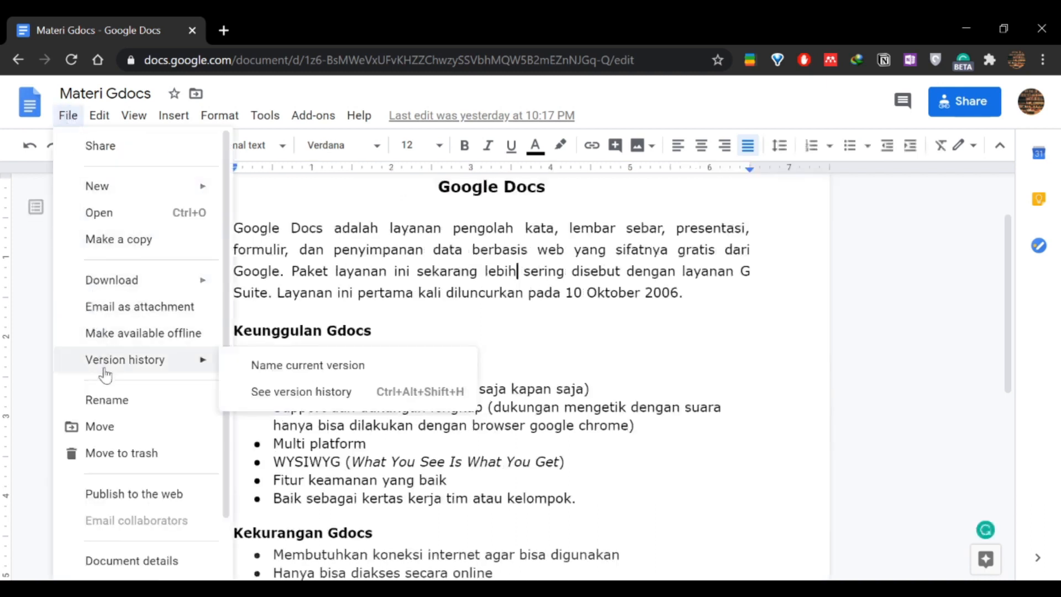
pyautogui.click(141, 400)
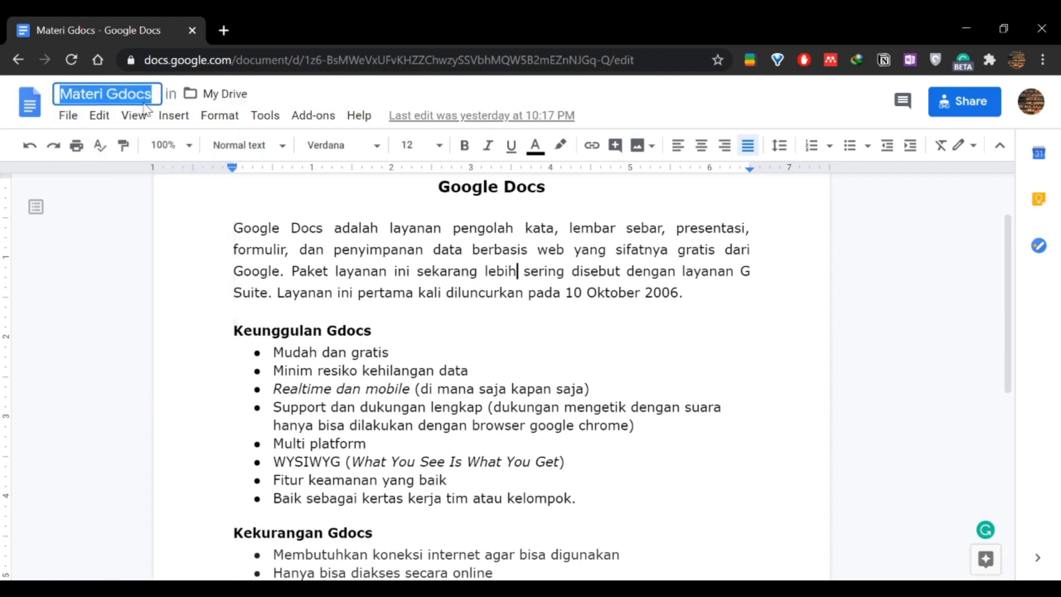
pyautogui.click(79, 252)
# - Examine the Link and Embed options for publishing the document to the web and close them without publishing
pyautogui.click(69, 116)
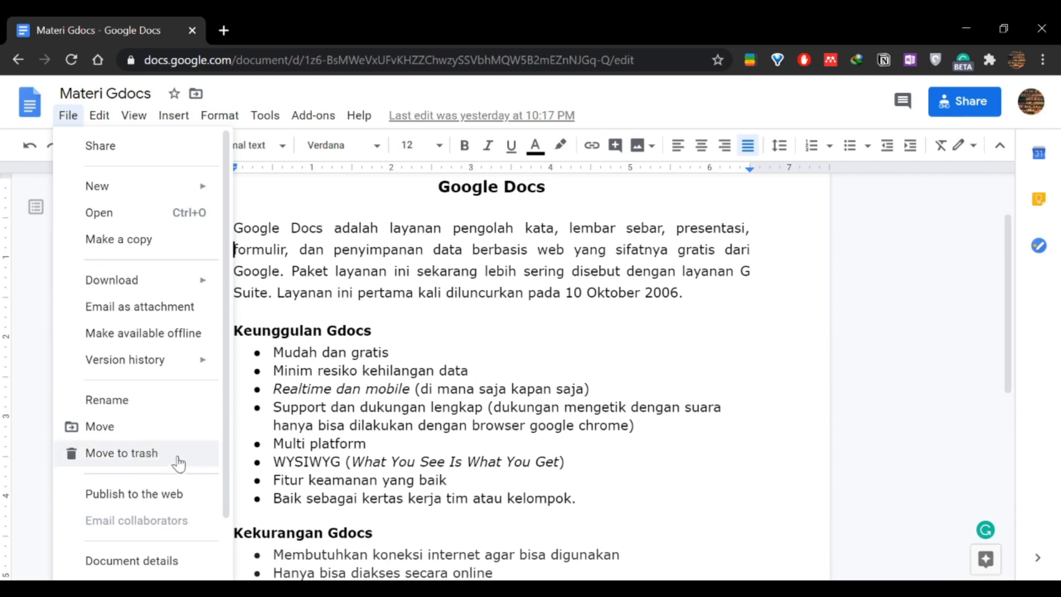
pyautogui.scroll(-2, 178, 463)
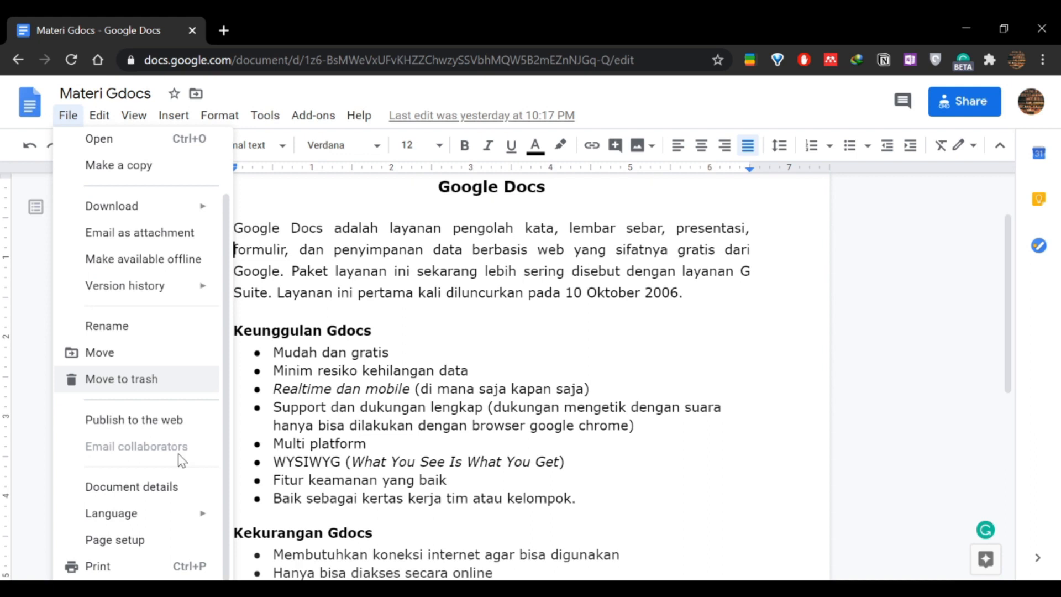
pyautogui.click(166, 423)
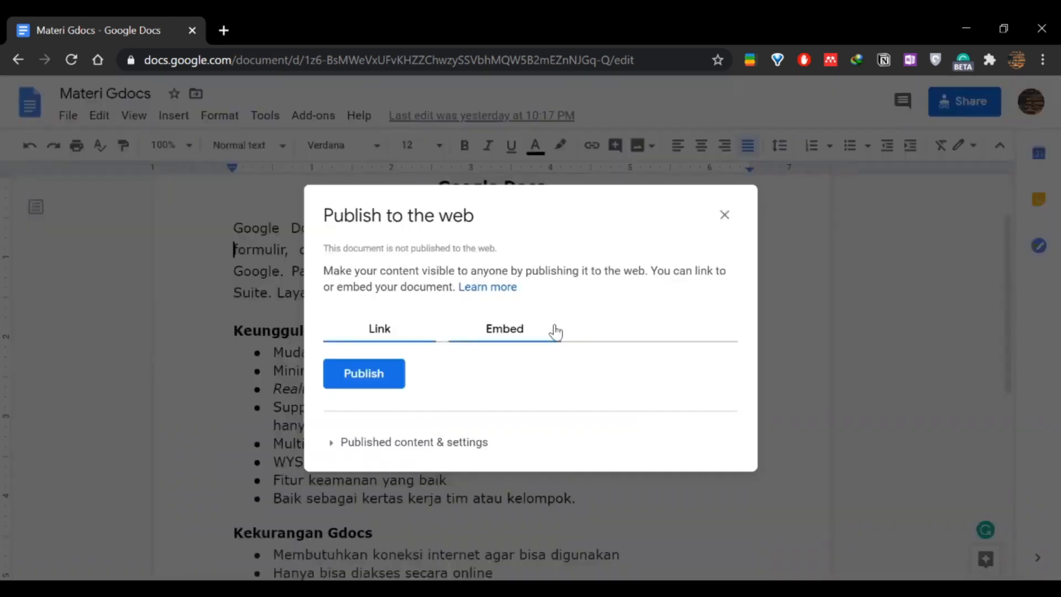
pyautogui.click(492, 334)
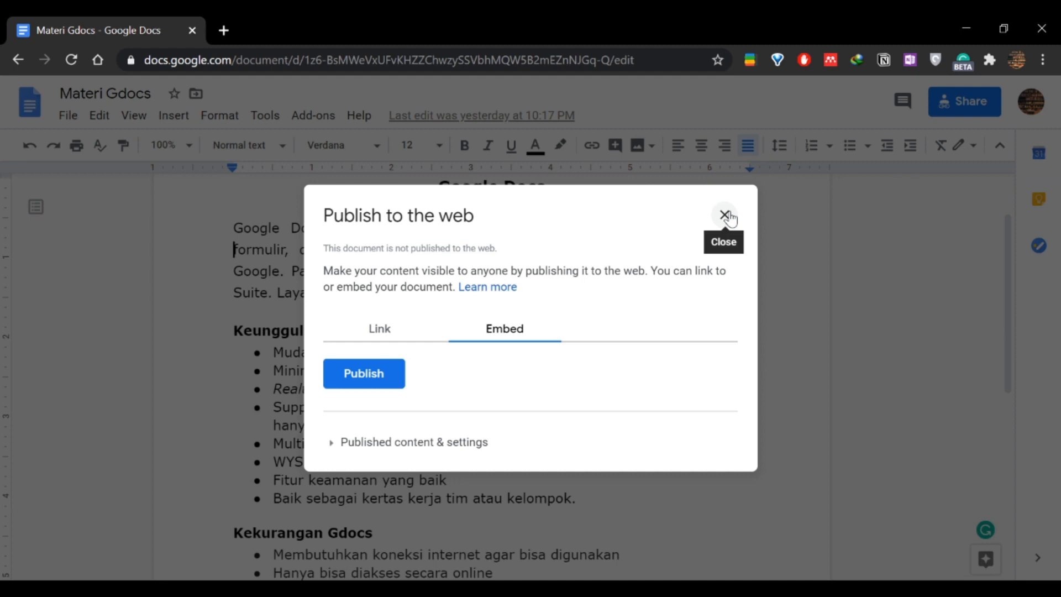
pyautogui.click(349, 338)
pyautogui.click(535, 336)
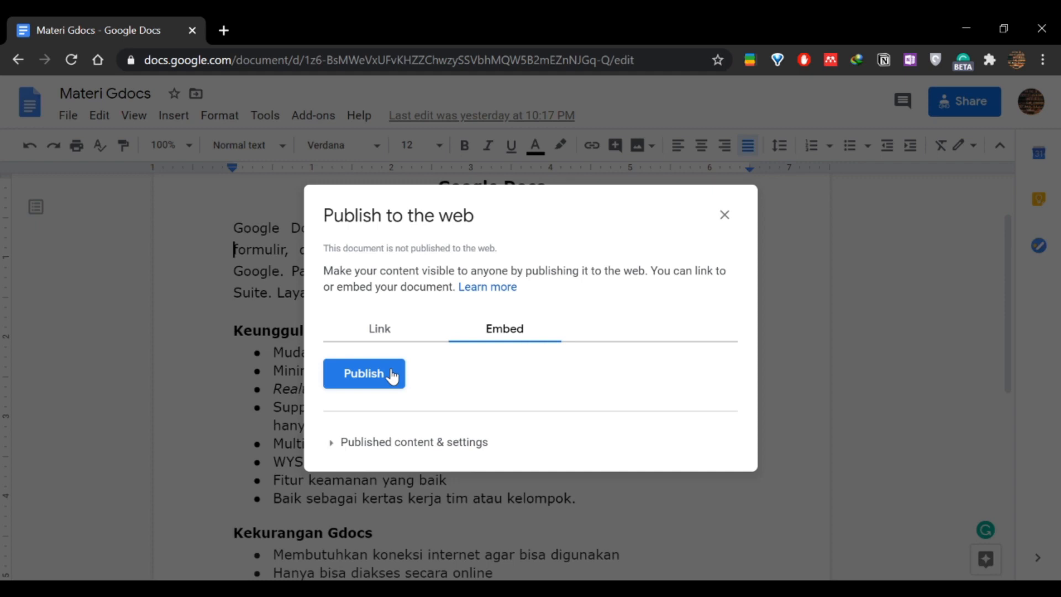
pyautogui.click(724, 215)
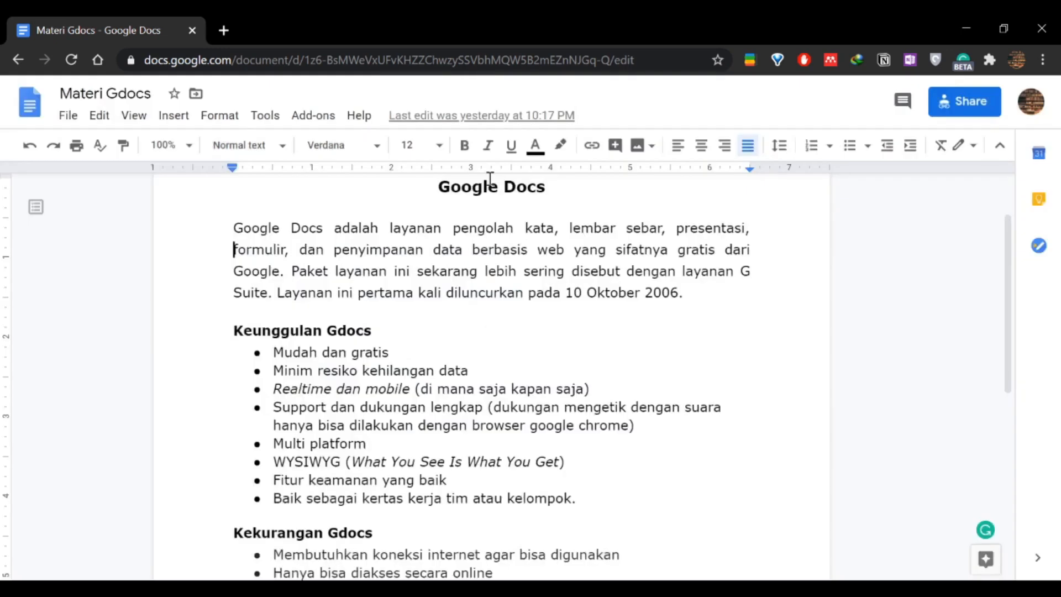
# - View the document details covering location, owner, and modification and creation dates, and close them
pyautogui.click(68, 115)
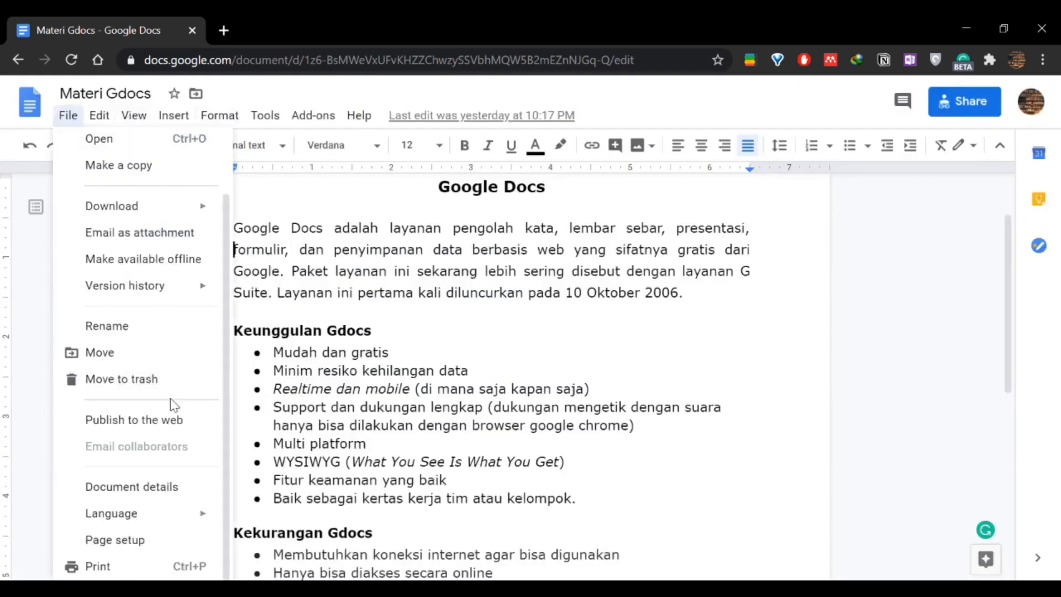
pyautogui.click(154, 500)
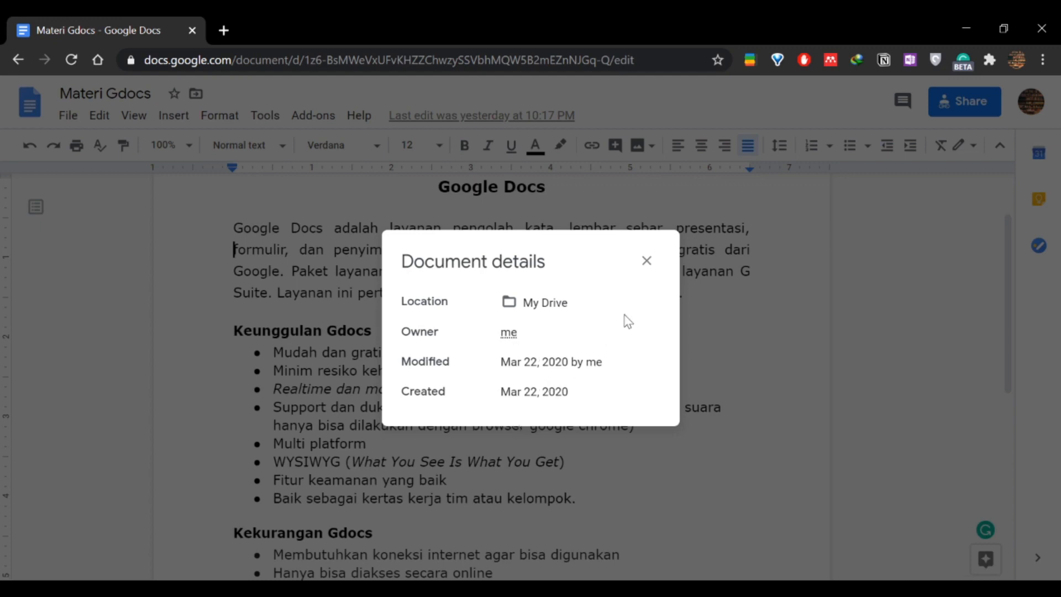
pyautogui.click(646, 274)
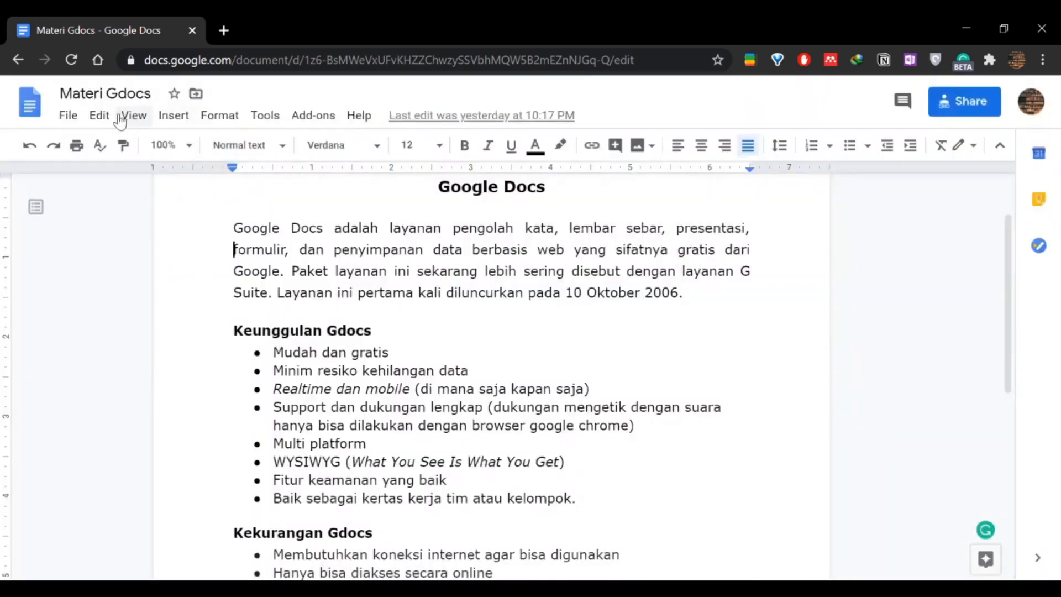
# - Look at the list of document languages without choosing one and open the page setup
pyautogui.click(68, 117)
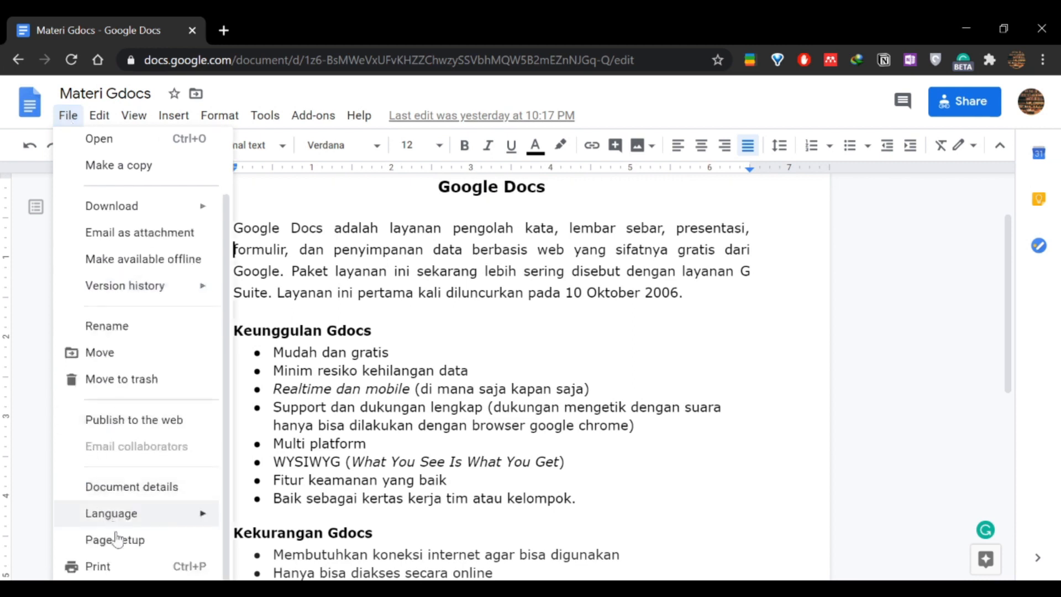
pyautogui.moveTo(168, 527)
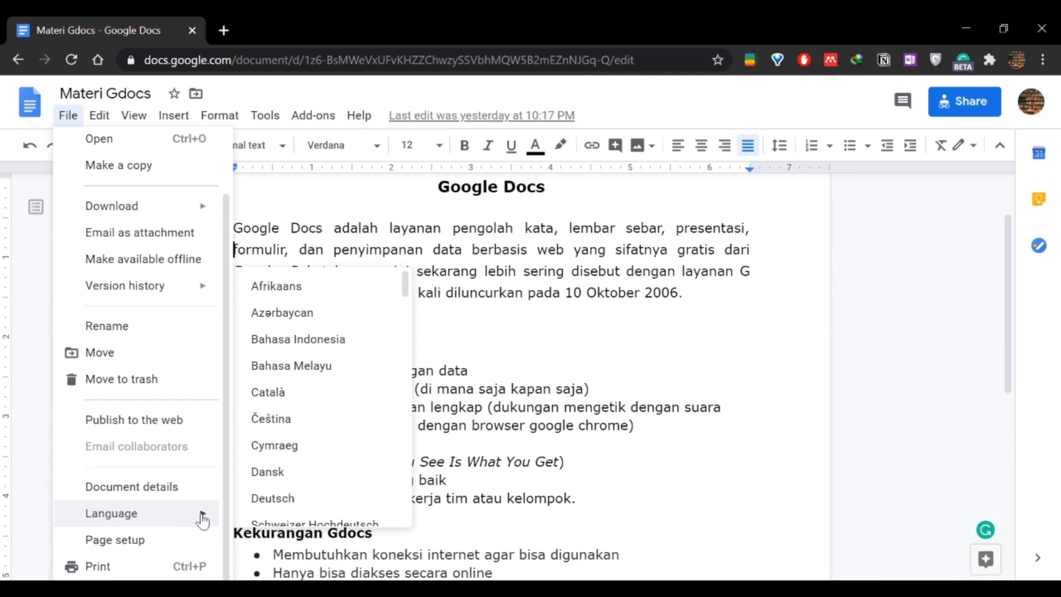
pyautogui.click(183, 549)
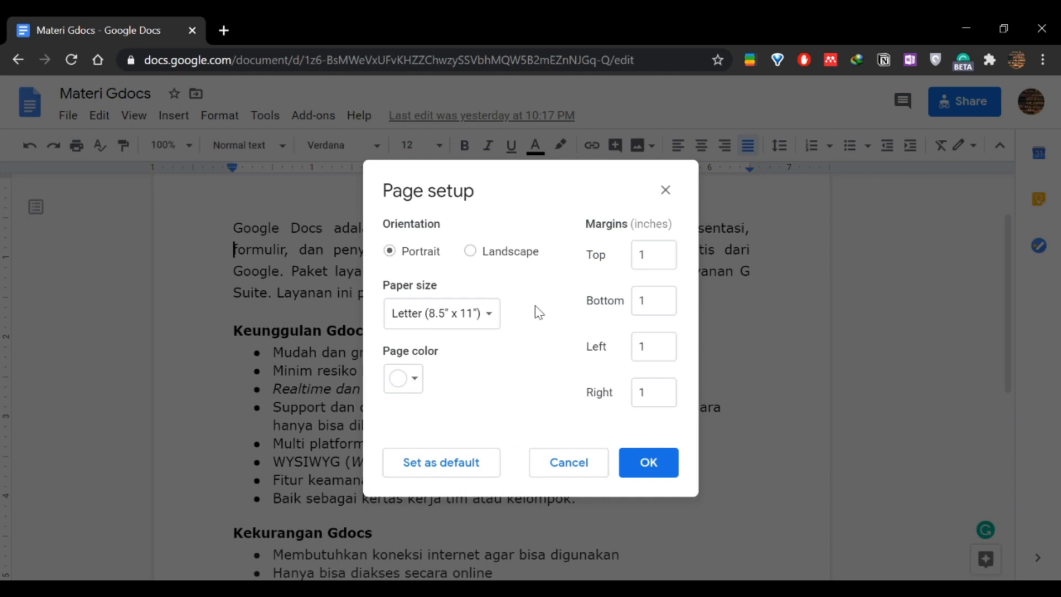
# - Try a grey page color in the page setup and return it to white
pyautogui.click(399, 379)
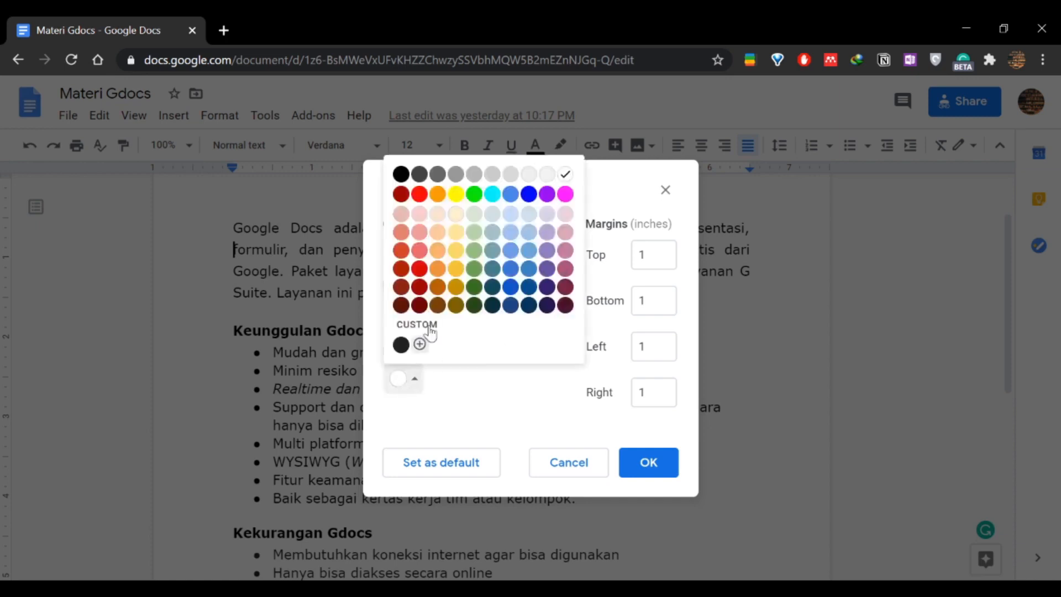
pyautogui.click(456, 174)
pyautogui.click(405, 377)
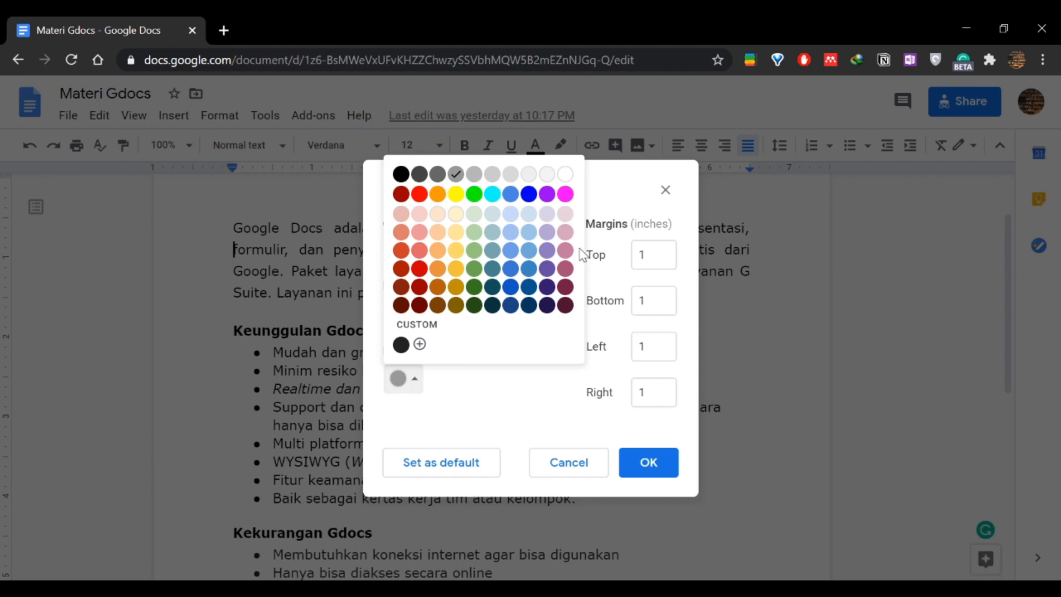
pyautogui.click(564, 176)
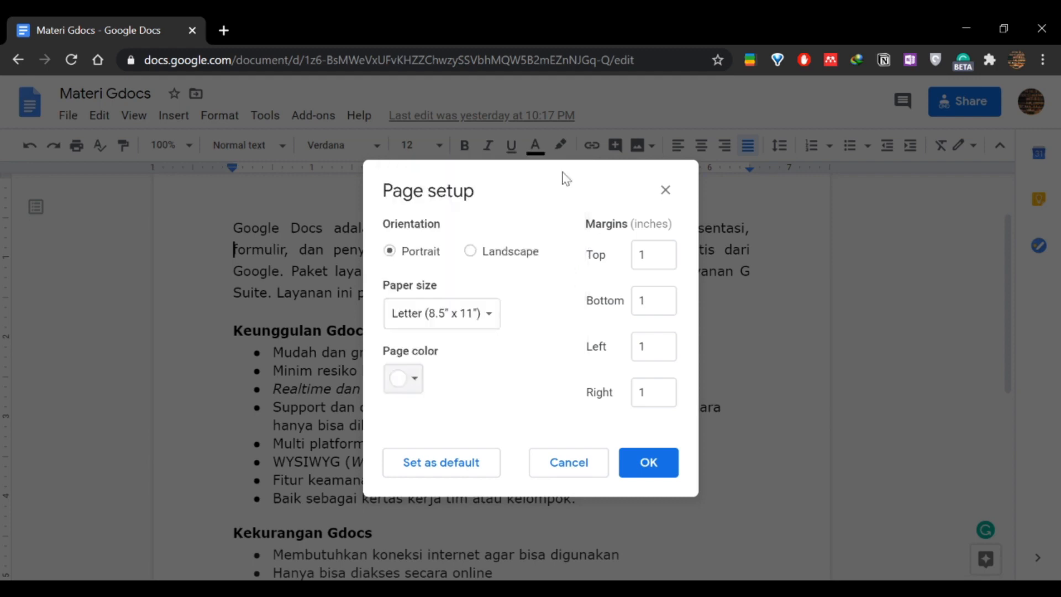
# - View the paper size options, save the page setup as the default and confirm it
pyautogui.click(466, 313)
pyautogui.click(548, 313)
pyautogui.click(446, 464)
pyautogui.click(650, 471)
# - Open the print preview with its destination, pages and margins settings, and cancel printing
pyautogui.click(67, 120)
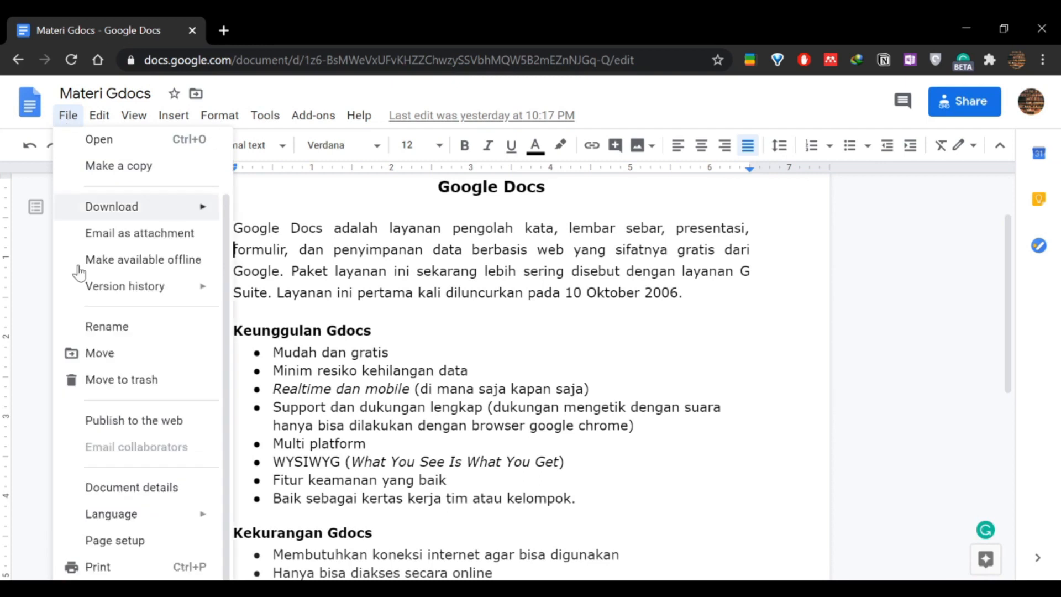
pyautogui.click(144, 566)
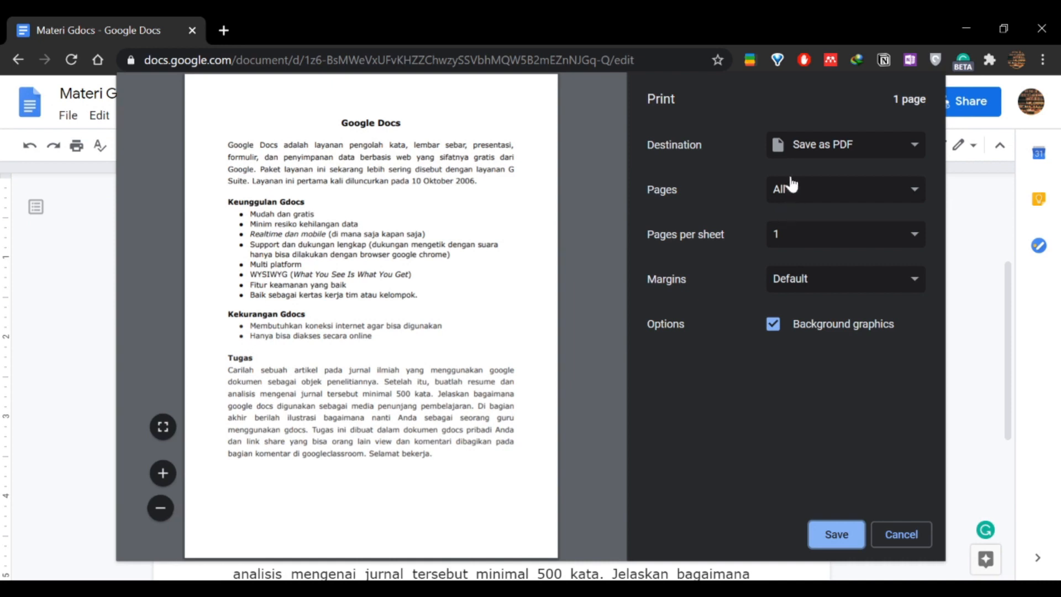
pyautogui.click(901, 535)
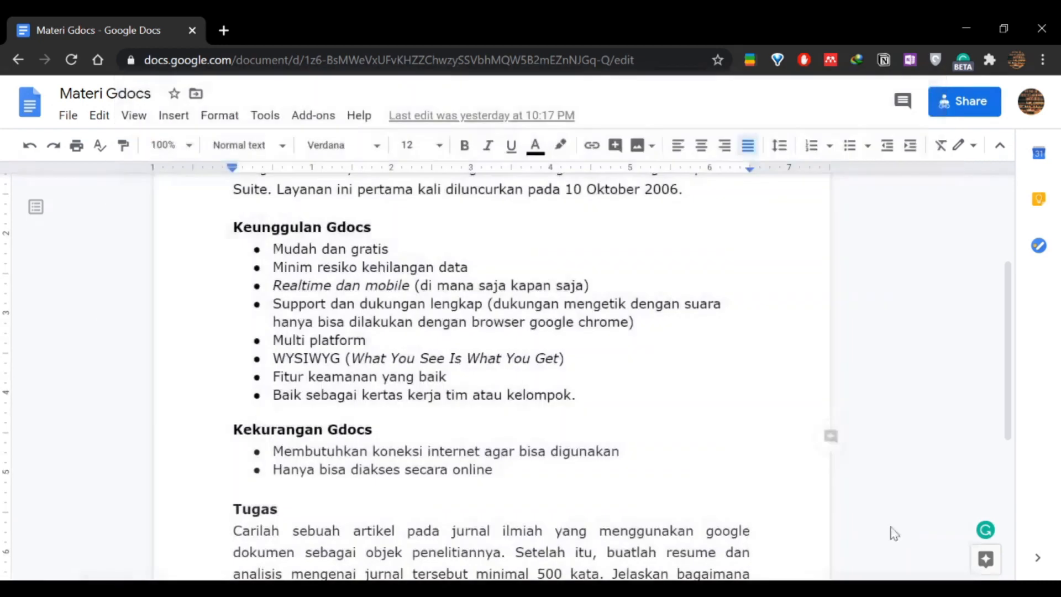
# - Select all of the document's content and clear the selection
pyautogui.click(100, 116)
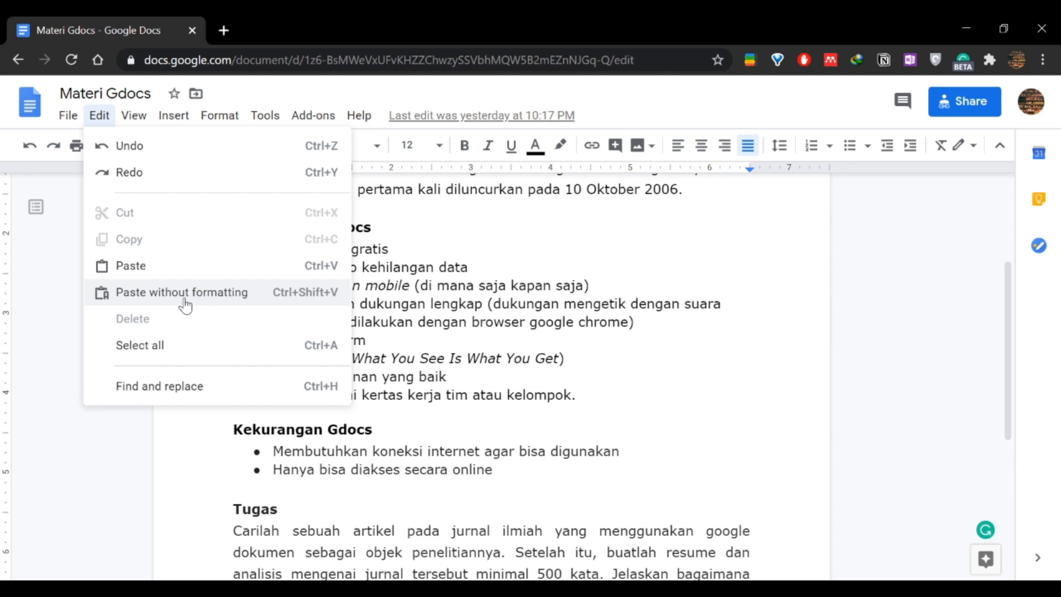
pyautogui.click(183, 349)
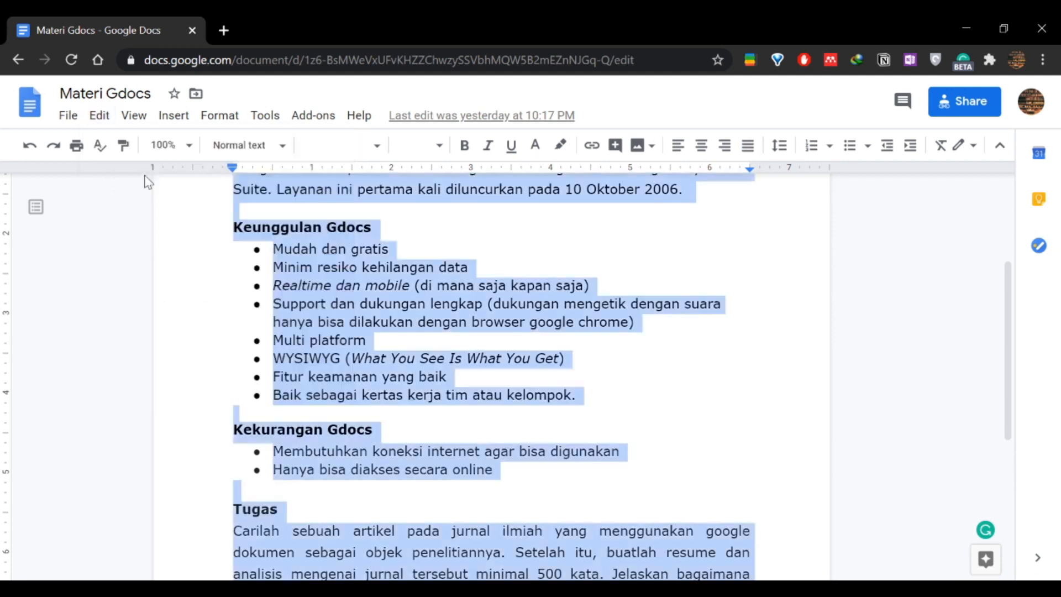
pyautogui.click(301, 303)
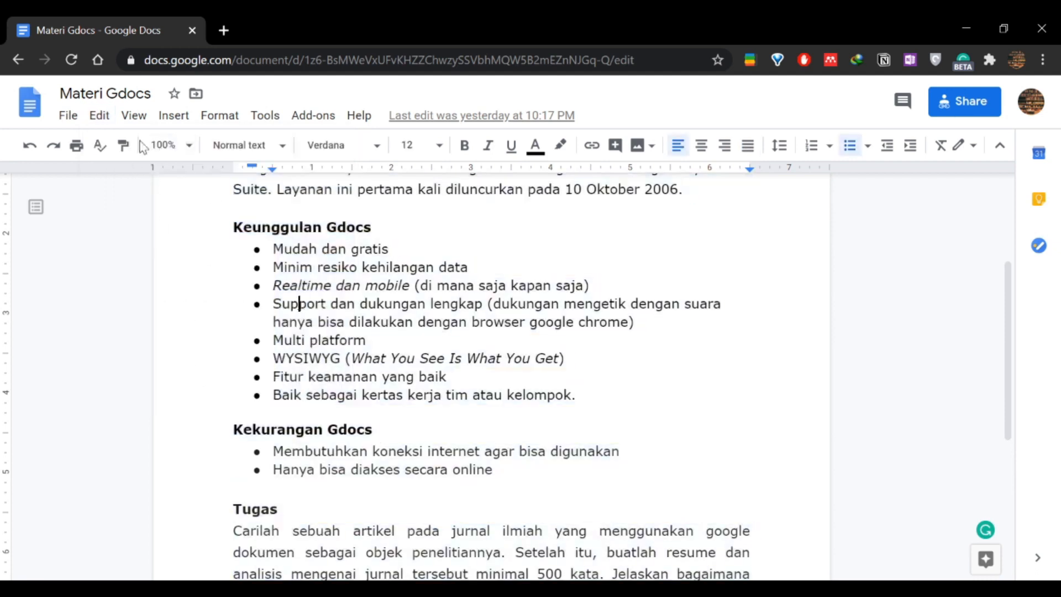
# - View the Find and replace options and close them without searching or replacing anything
pyautogui.click(100, 116)
pyautogui.click(152, 386)
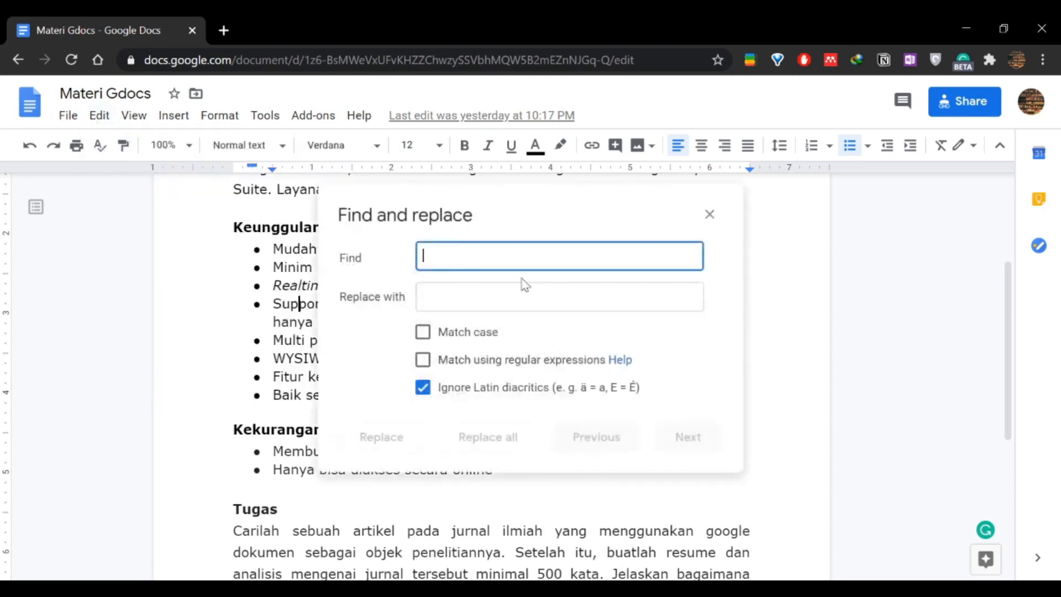
pyautogui.click(499, 296)
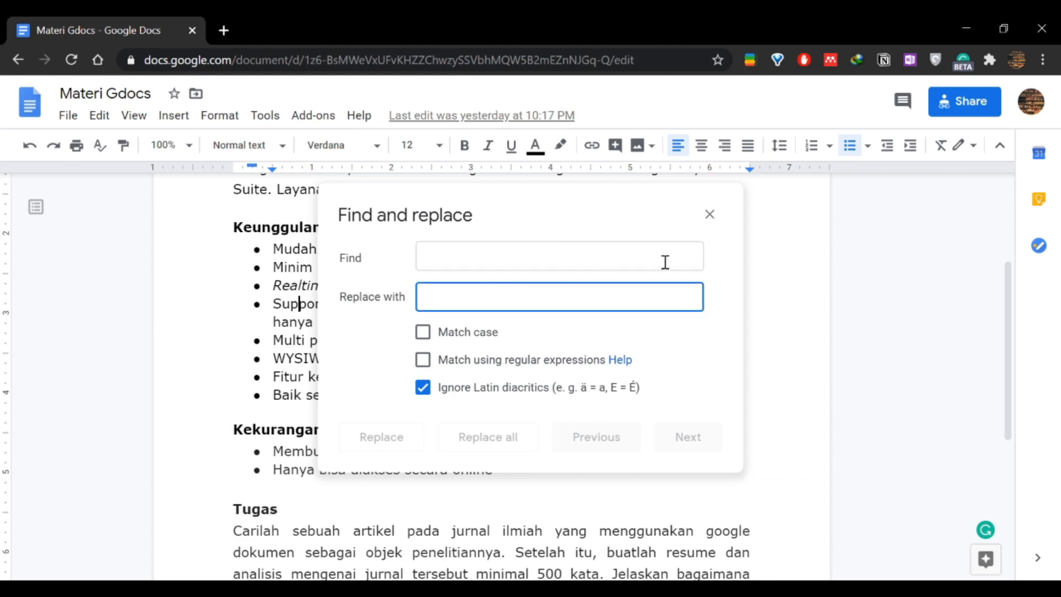
pyautogui.click(704, 216)
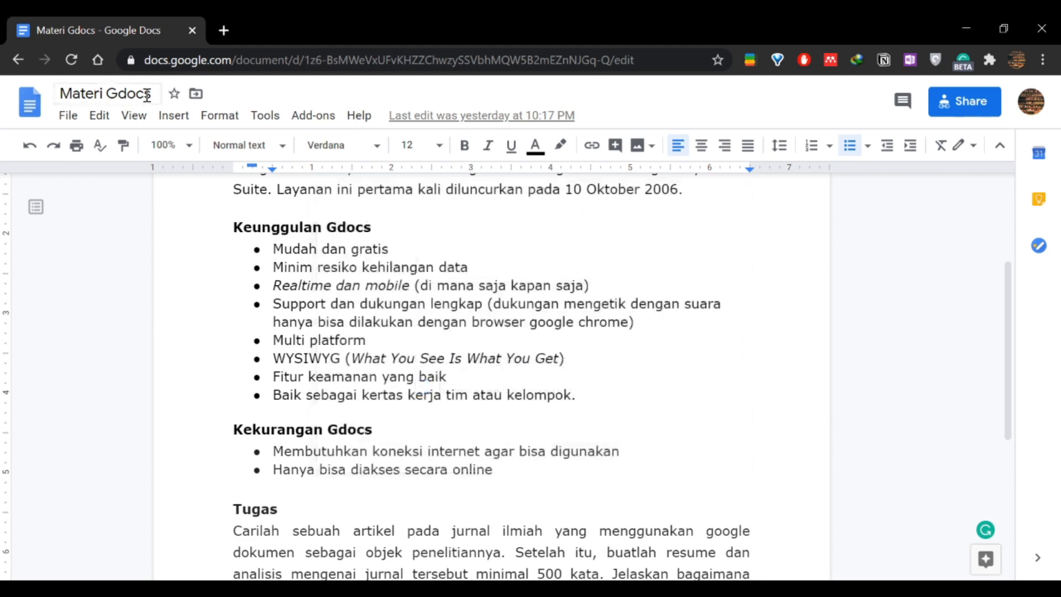
# - Choose Editing as the document mode
pyautogui.click(131, 118)
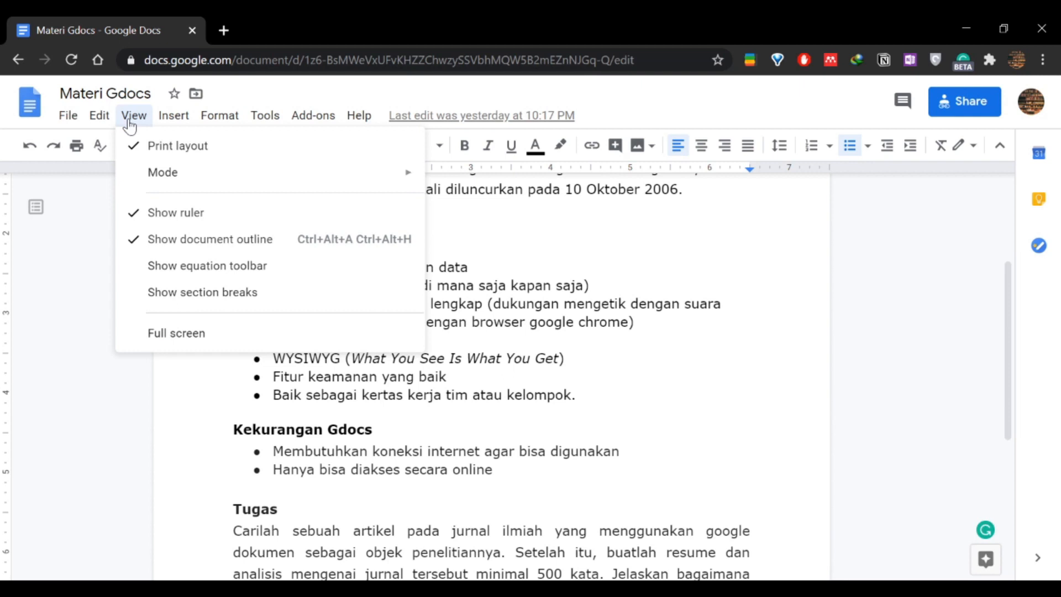
pyautogui.moveTo(159, 182)
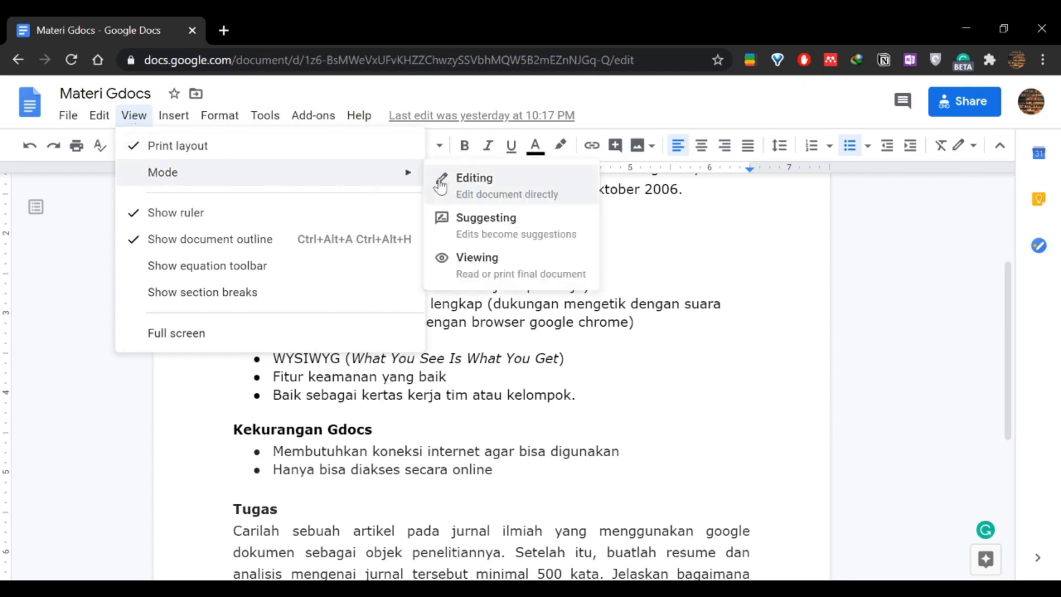
pyautogui.click(462, 188)
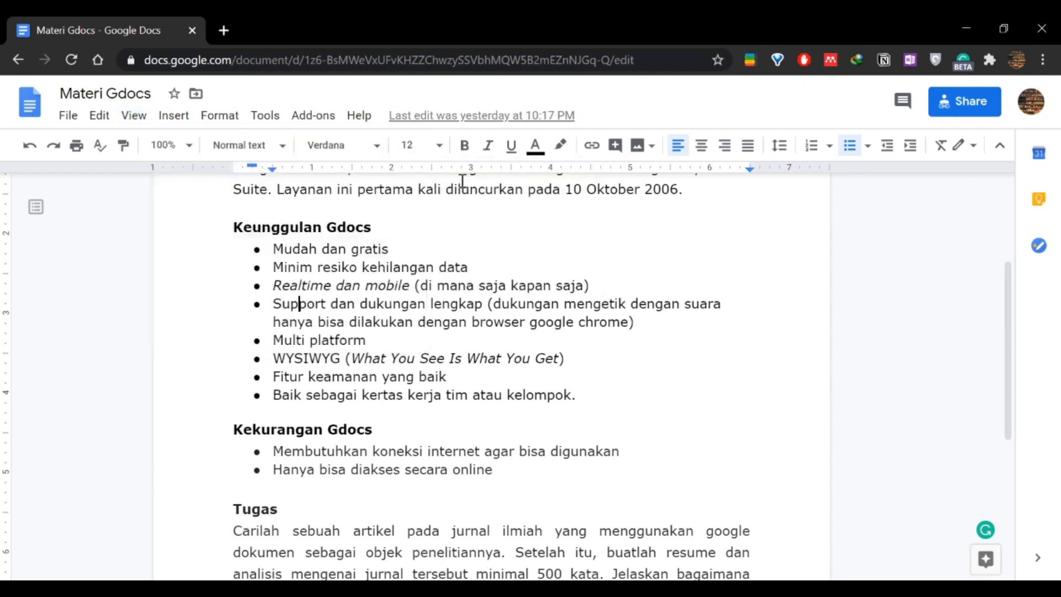
# - Switch the document mode to Suggesting
pyautogui.scroll(2, 466, 364)
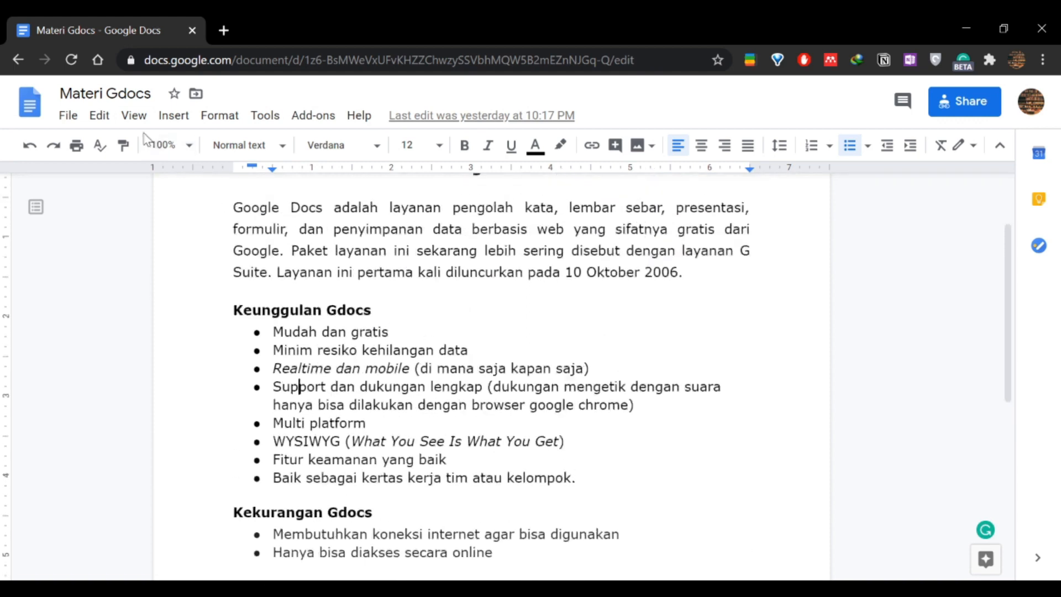
pyautogui.click(134, 115)
pyautogui.moveTo(374, 176)
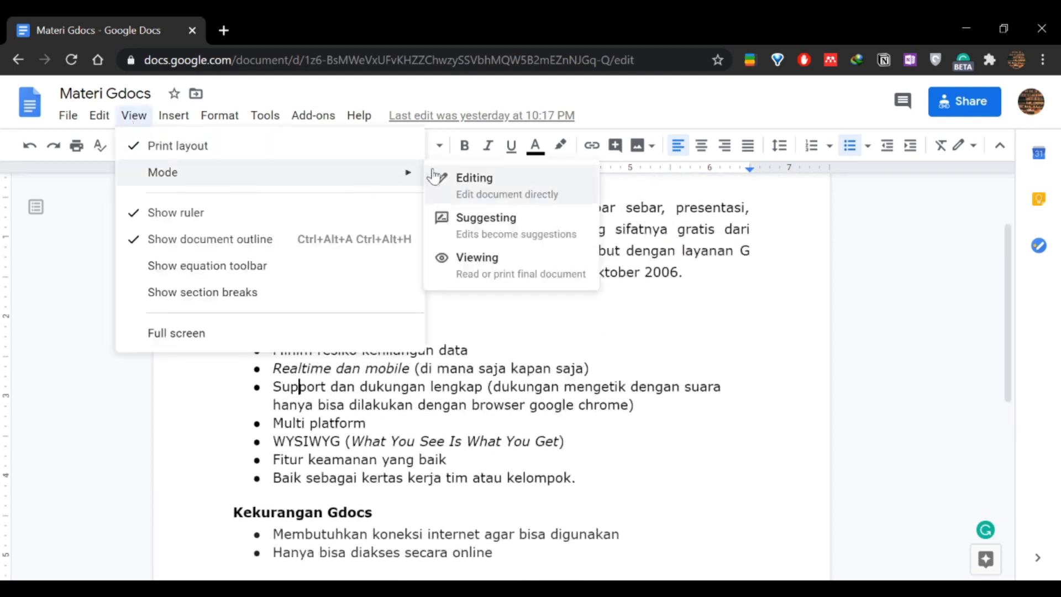
pyautogui.click(508, 237)
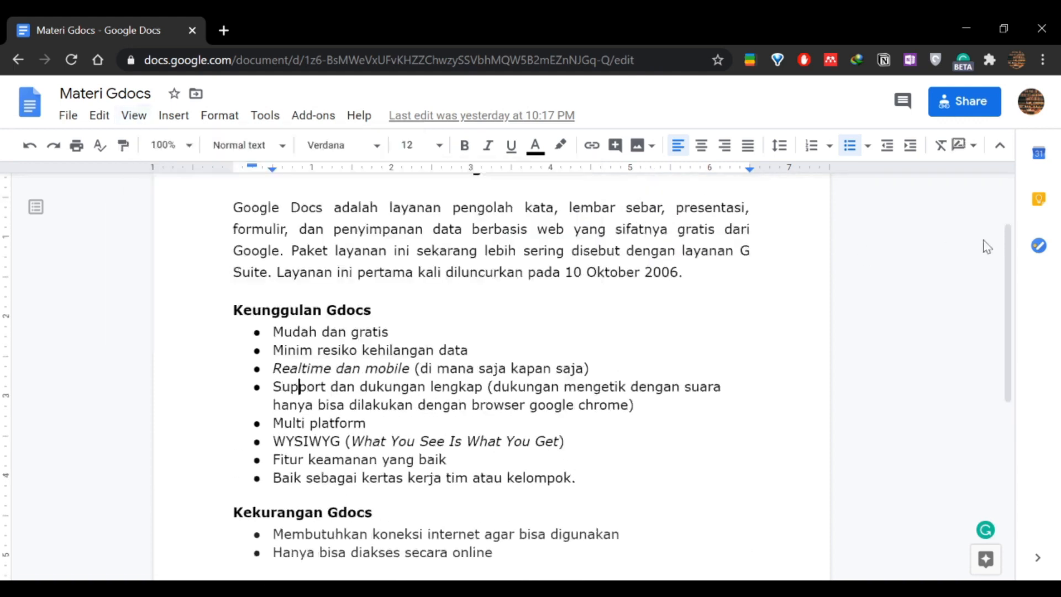
# - Suggest deleting the letters "im" from the word "Realtime" in the Keunggulan Gdocs list
pyautogui.scroll(2, 612, 343)
pyautogui.scroll(-7, 612, 343)
pyautogui.scroll(8, 611, 344)
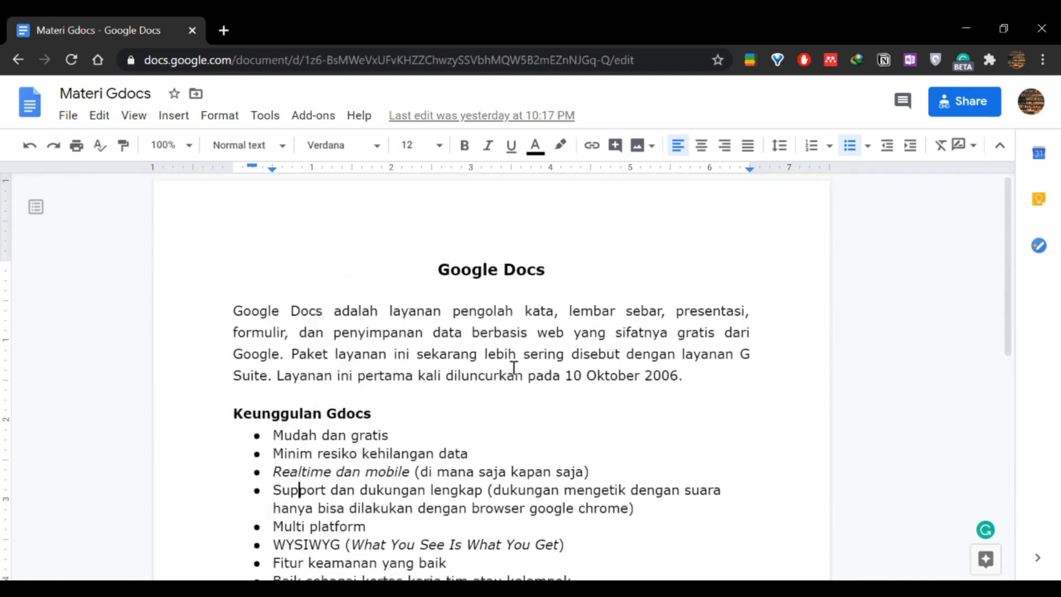
pyautogui.click(423, 441)
pyautogui.click(326, 469)
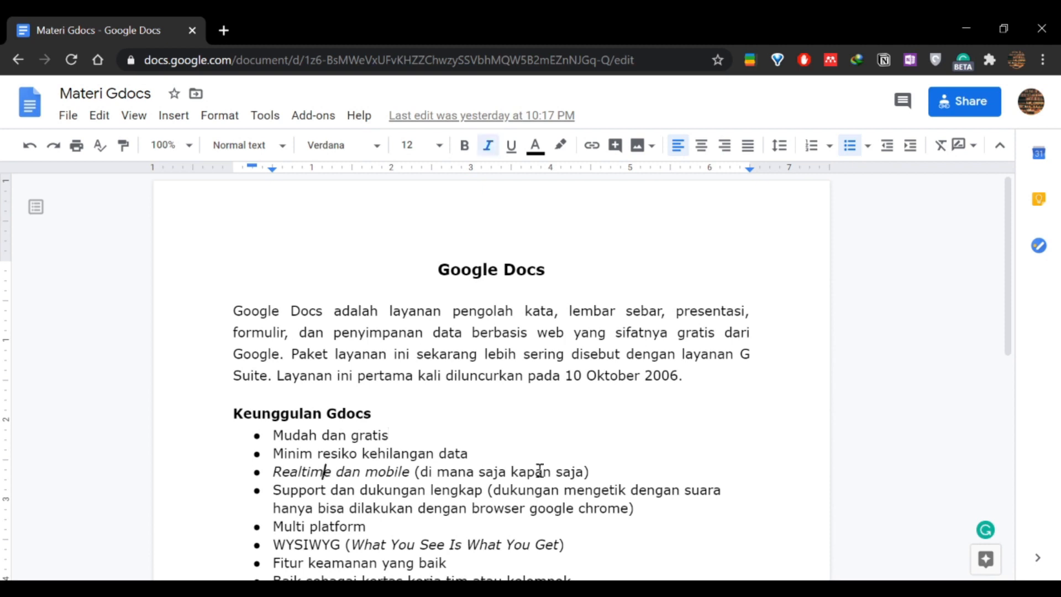
pyautogui.press('BackSpace')
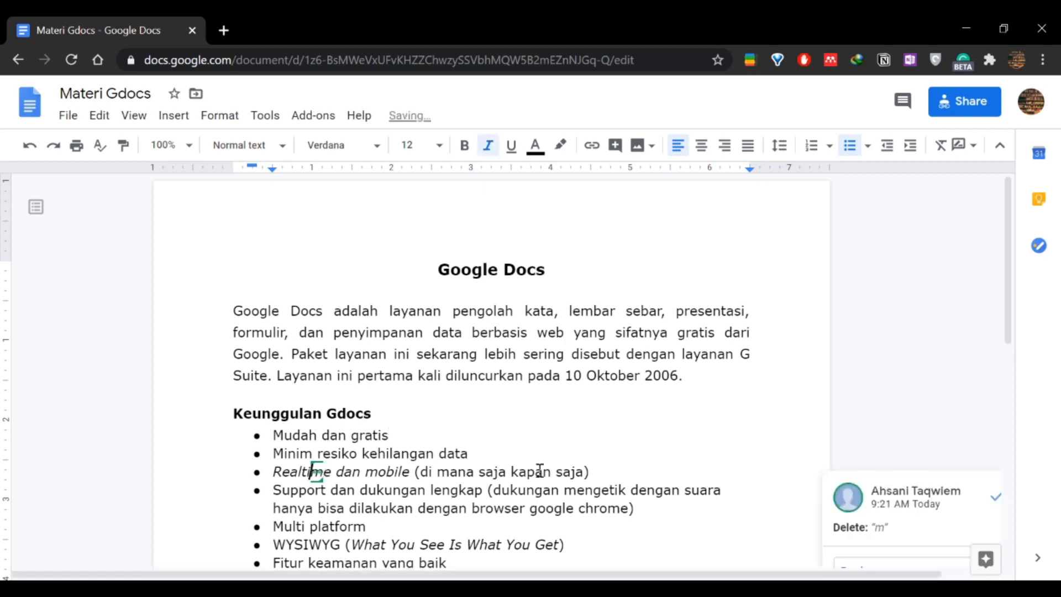
pyautogui.scroll(-3, 608, 443)
pyautogui.click(377, 305)
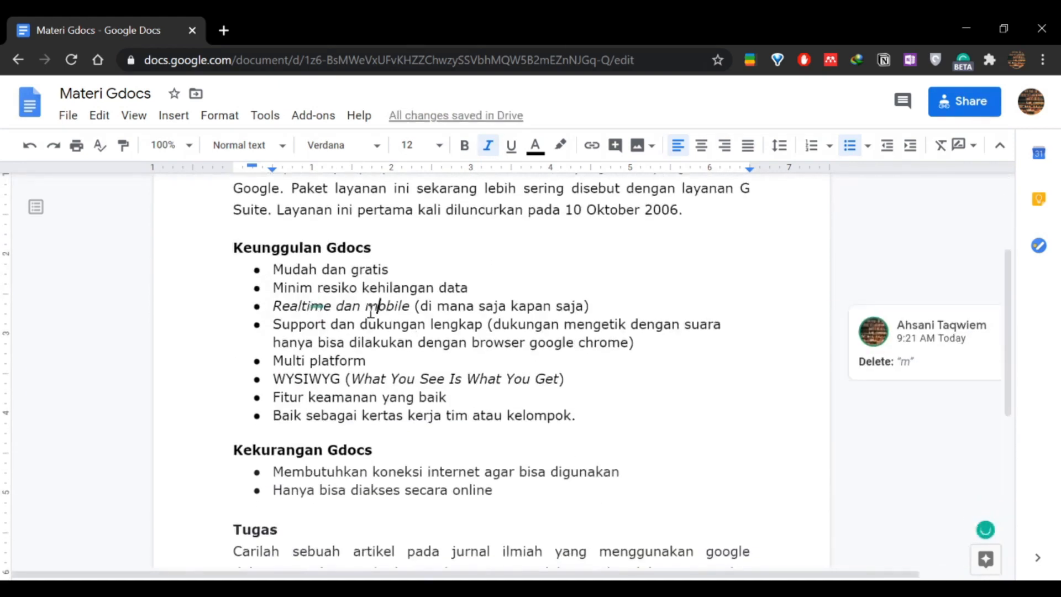
pyautogui.click(314, 307)
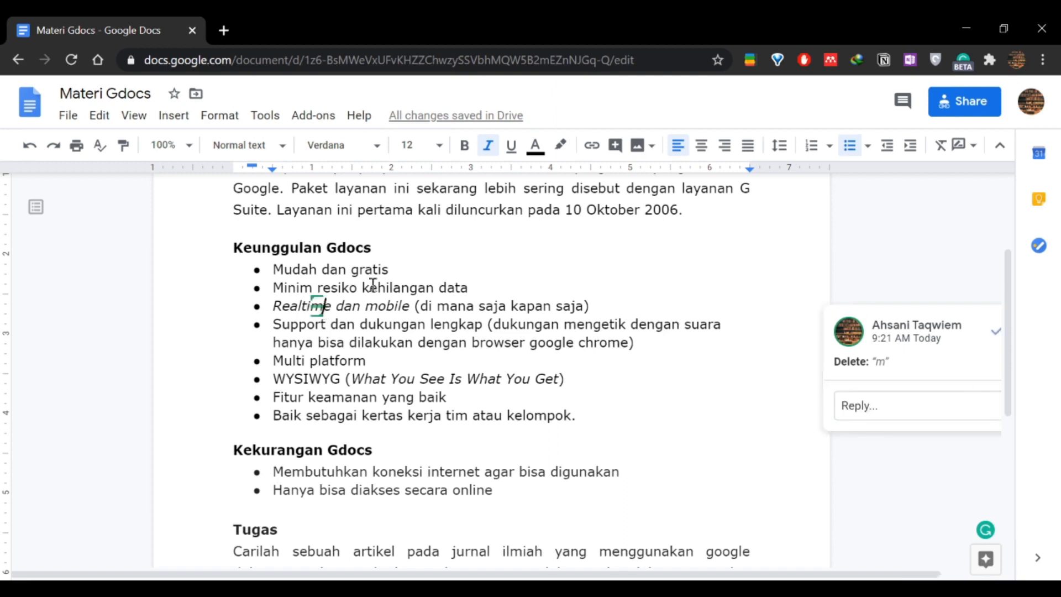
pyautogui.press('Right')
pyautogui.press('Right')
pyautogui.scroll(3, 373, 284)
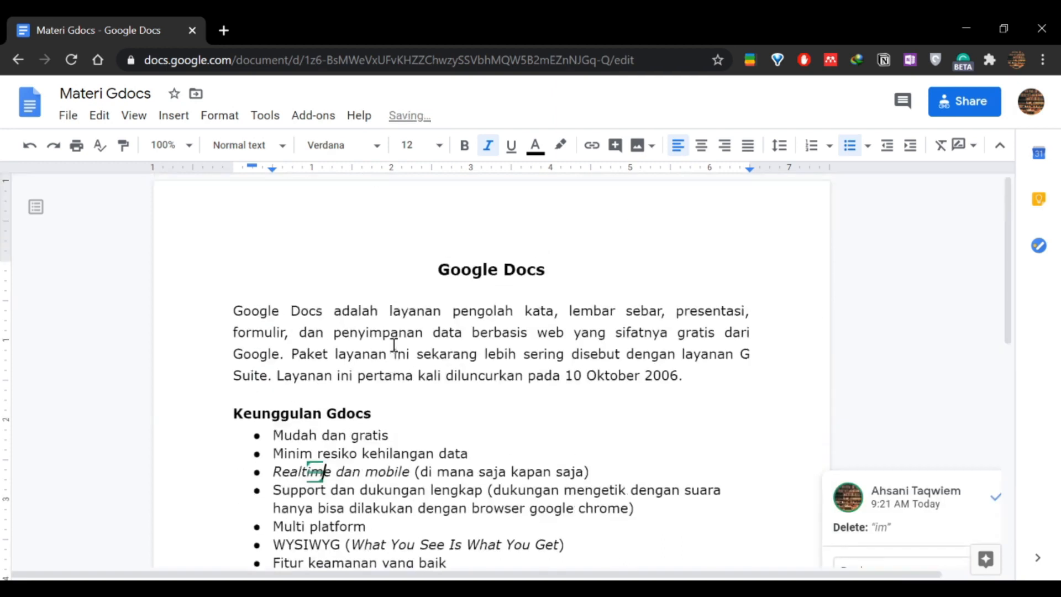
# - Switch the document mode back to Editing
pyautogui.click(172, 116)
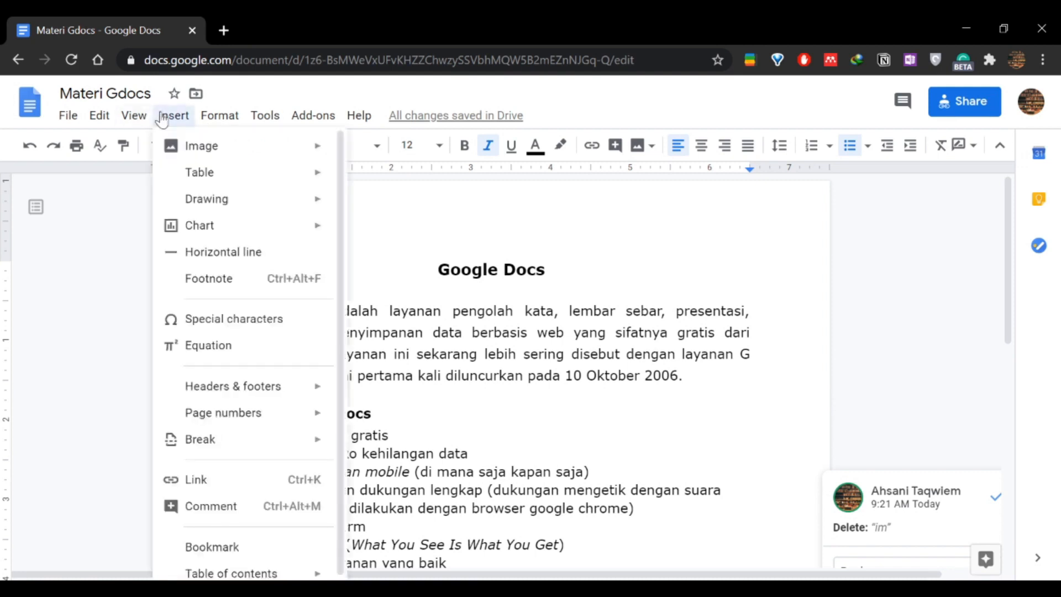
pyautogui.moveTo(134, 116)
pyautogui.moveTo(224, 177)
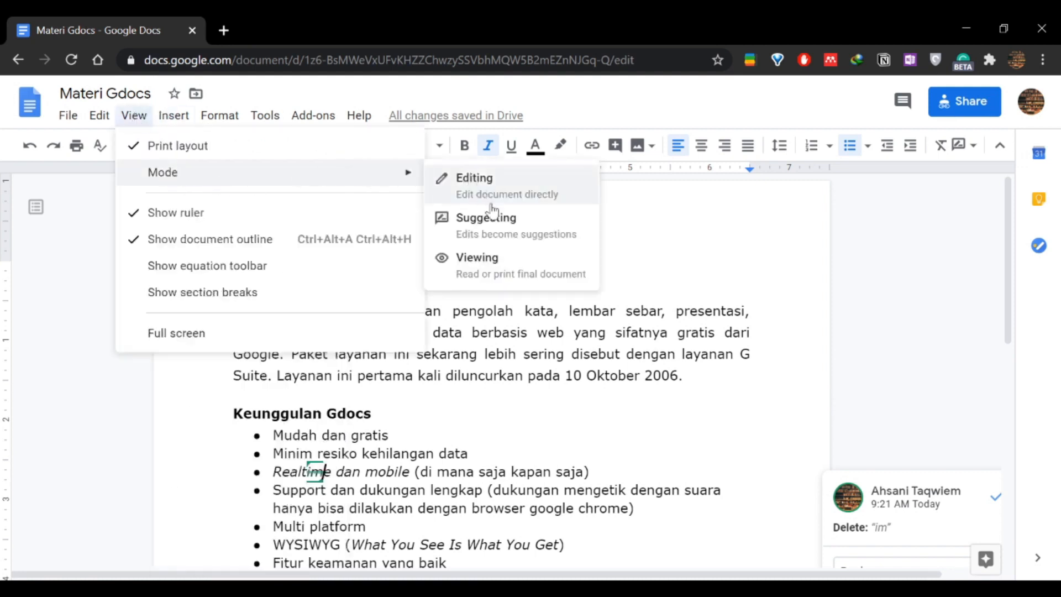
pyautogui.click(494, 183)
# - Select the text of "Realtime" containing the suggested deletion and open its suggestion card
pyautogui.moveTo(336, 475); pyautogui.dragTo(282, 476)
pyautogui.scroll(-2, 965, 540)
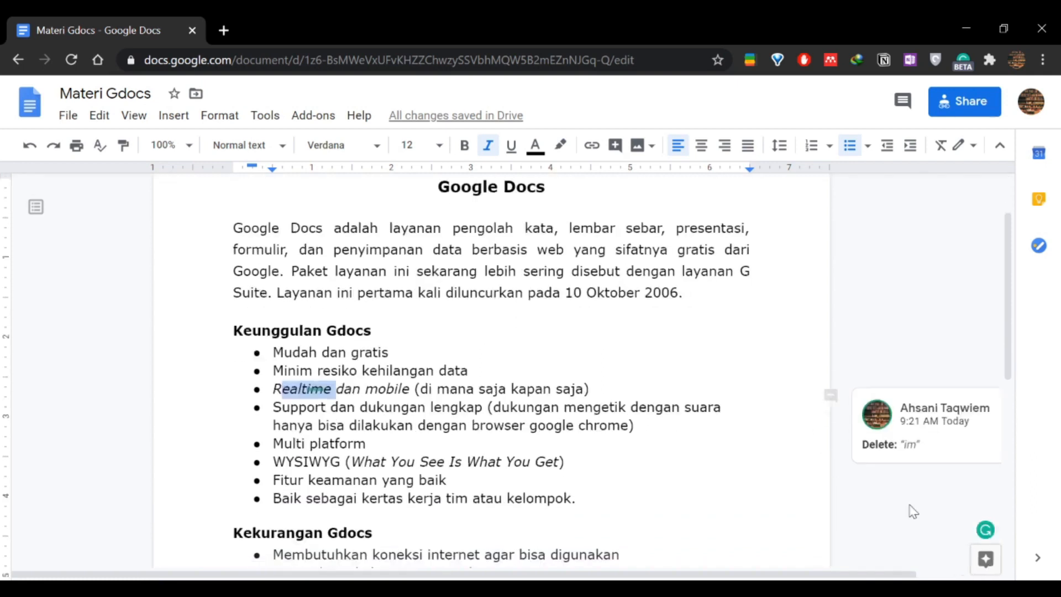
pyautogui.click(927, 439)
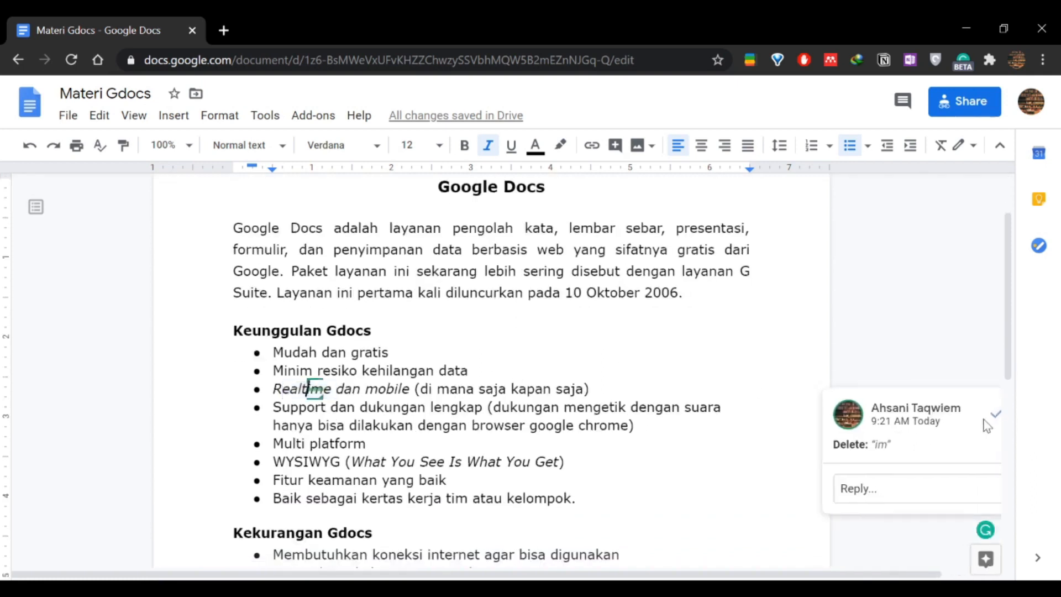
# - Delete the end of "Realtime" together with its suggested deletion and retype it so the word reads "Realtime"
pyautogui.click(346, 405)
pyautogui.moveTo(300, 370); pyautogui.dragTo(336, 393)
pyautogui.click(336, 394)
pyautogui.press('BackSpace')
pyautogui.press('BackSpace')
pyautogui.press('BackSpace')
pyautogui.press('BackSpace')
pyautogui.press('BackSpace')
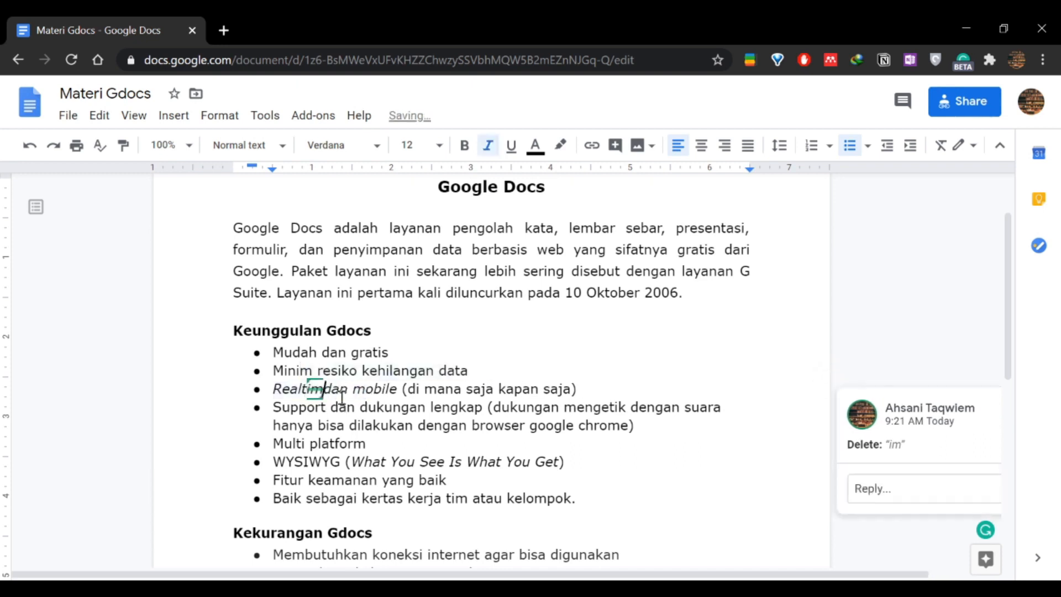
pyautogui.write('tim')
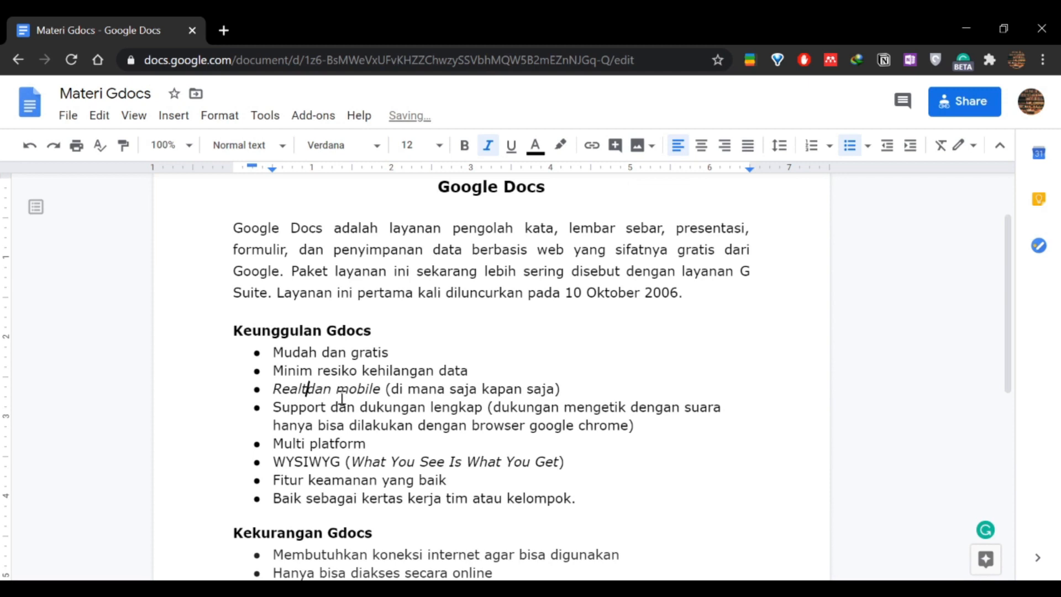
pyautogui.press('Left')
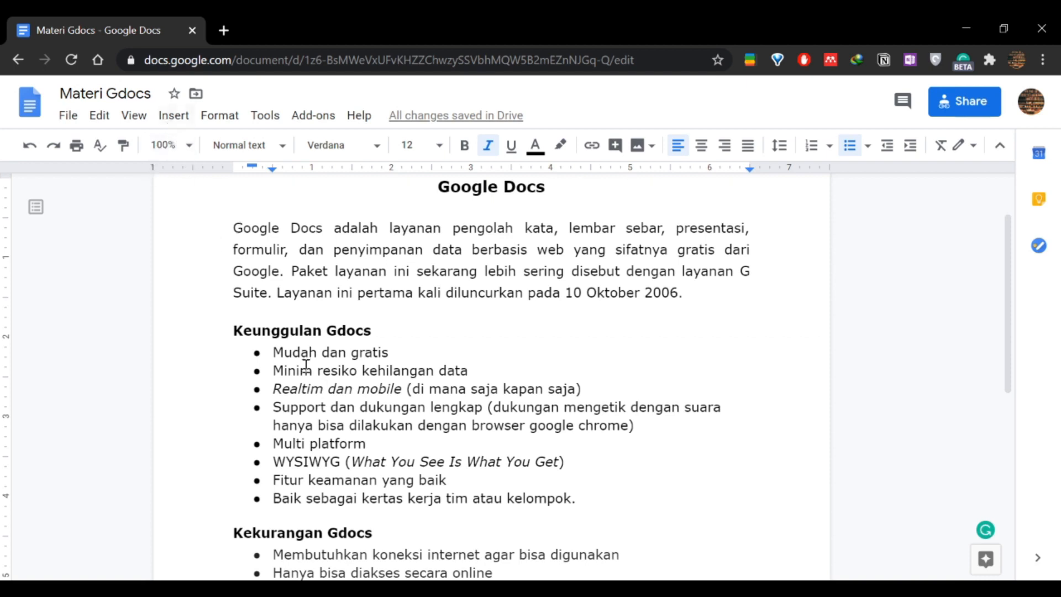
pyautogui.write('e')
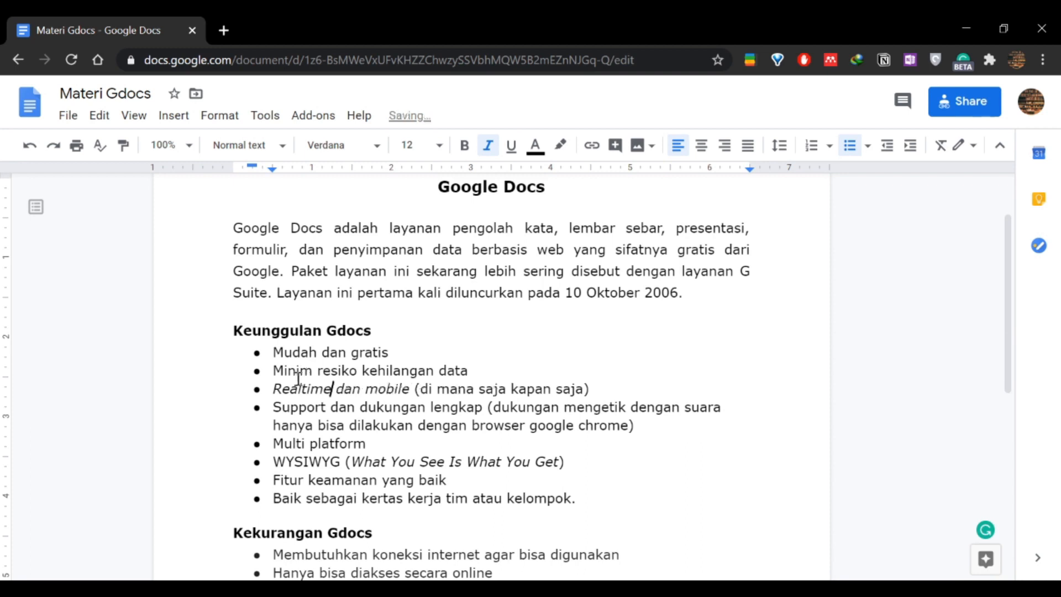
# - Show the equation toolbar and hide it again
pyautogui.click(173, 118)
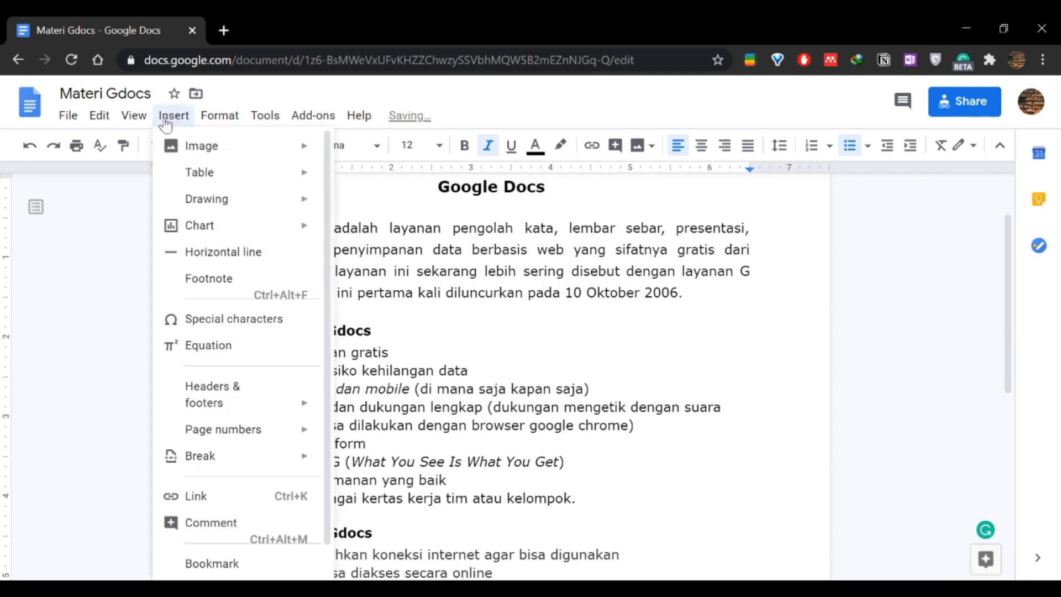
pyautogui.moveTo(133, 116)
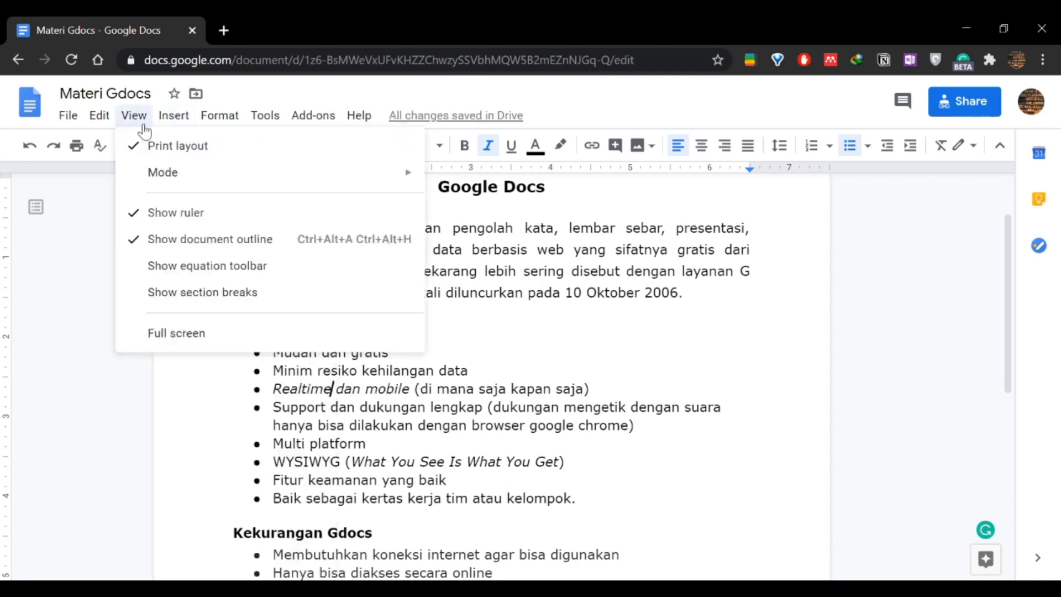
pyautogui.click(178, 267)
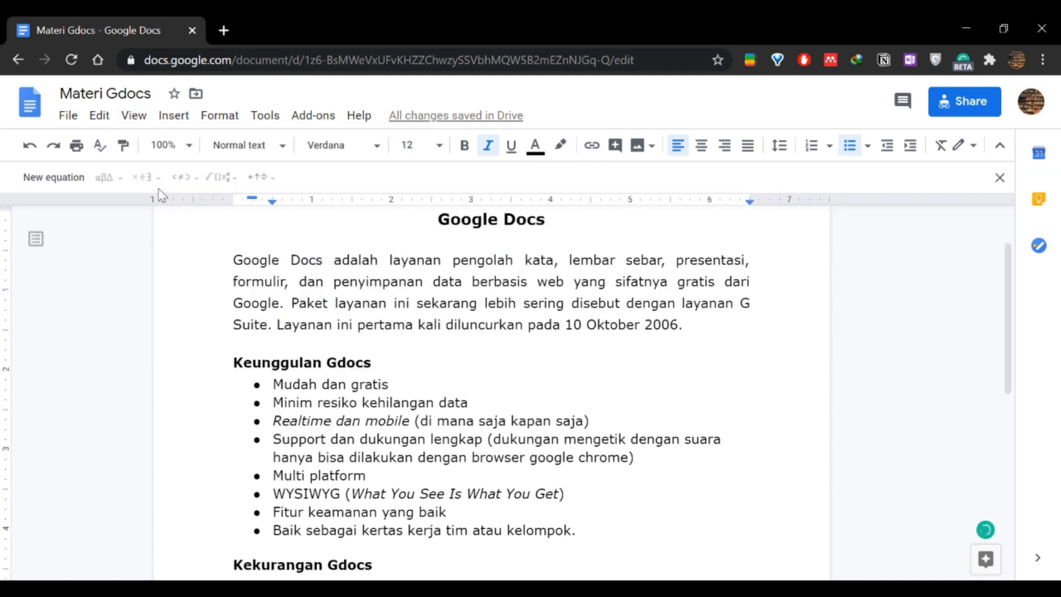
pyautogui.click(143, 118)
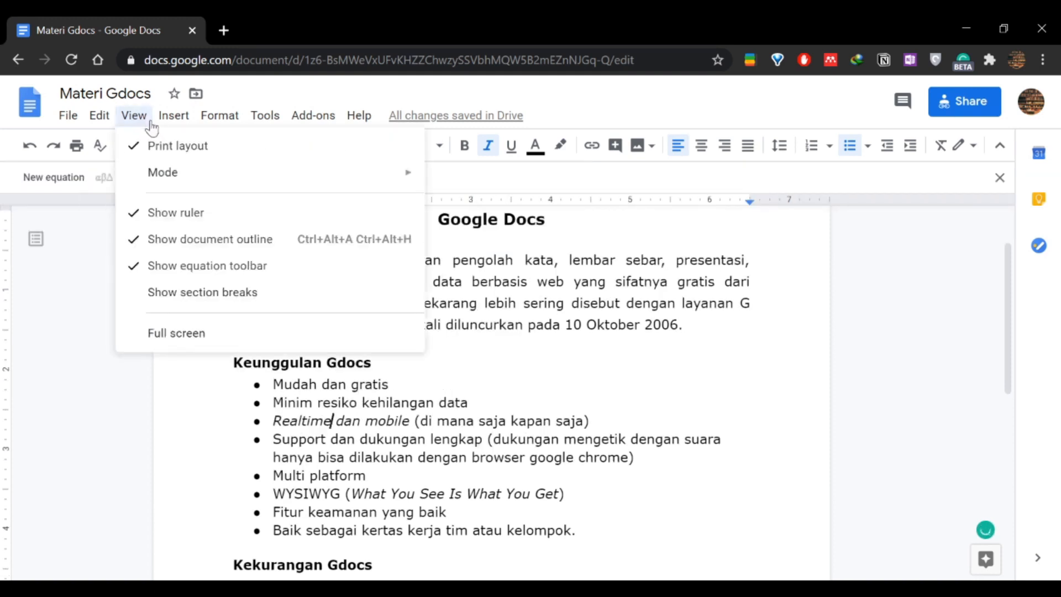
pyautogui.click(169, 273)
pyautogui.click(134, 115)
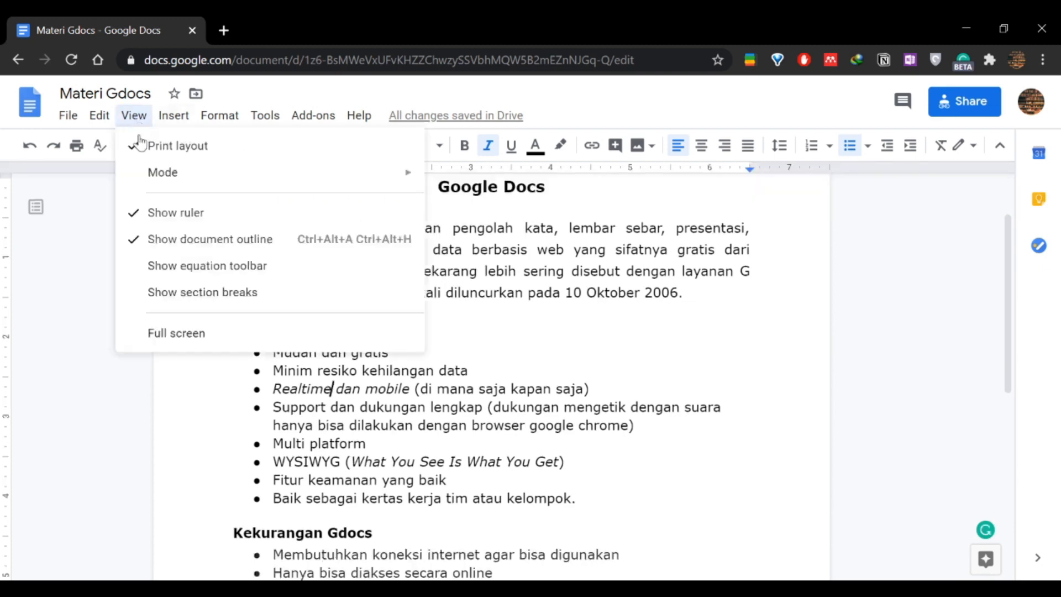
pyautogui.click(606, 415)
# - View the document in full screen back up to its title and restore the hidden controls
pyautogui.scroll(-10, 595, 418)
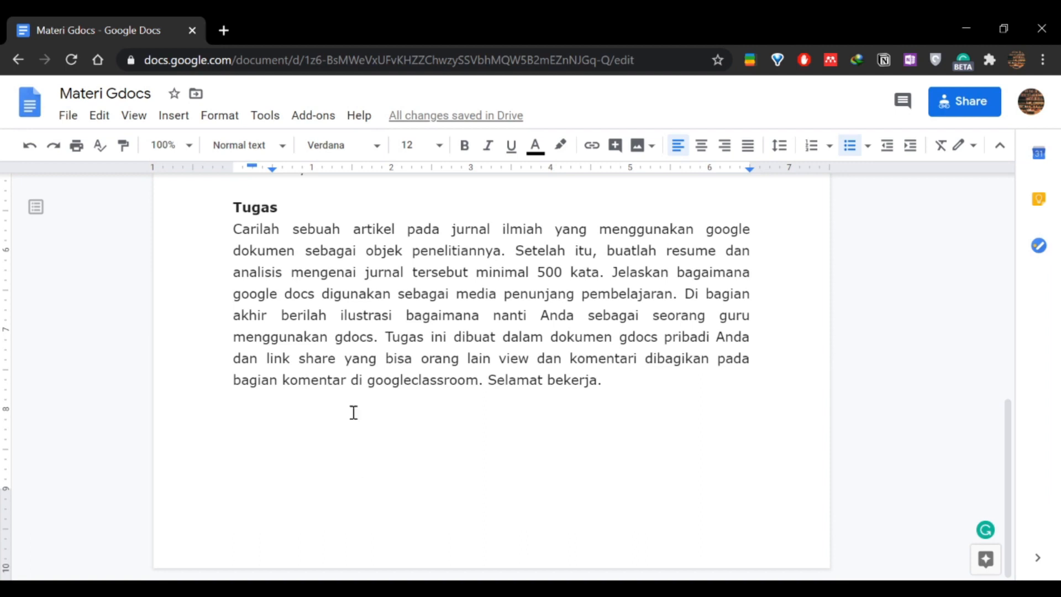
pyautogui.click(135, 119)
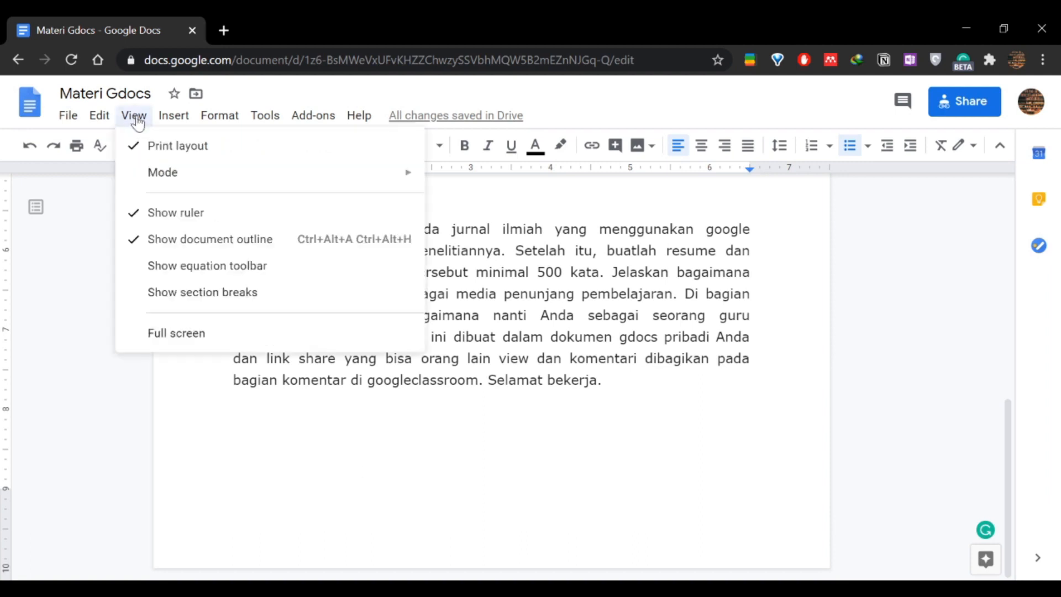
pyautogui.click(202, 334)
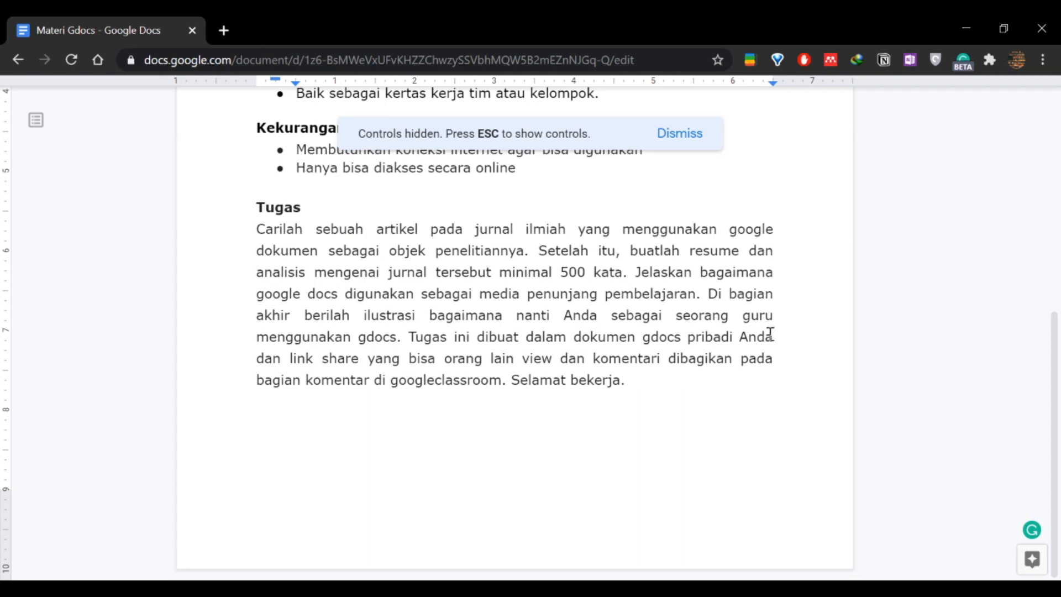
pyautogui.scroll(7, 770, 334)
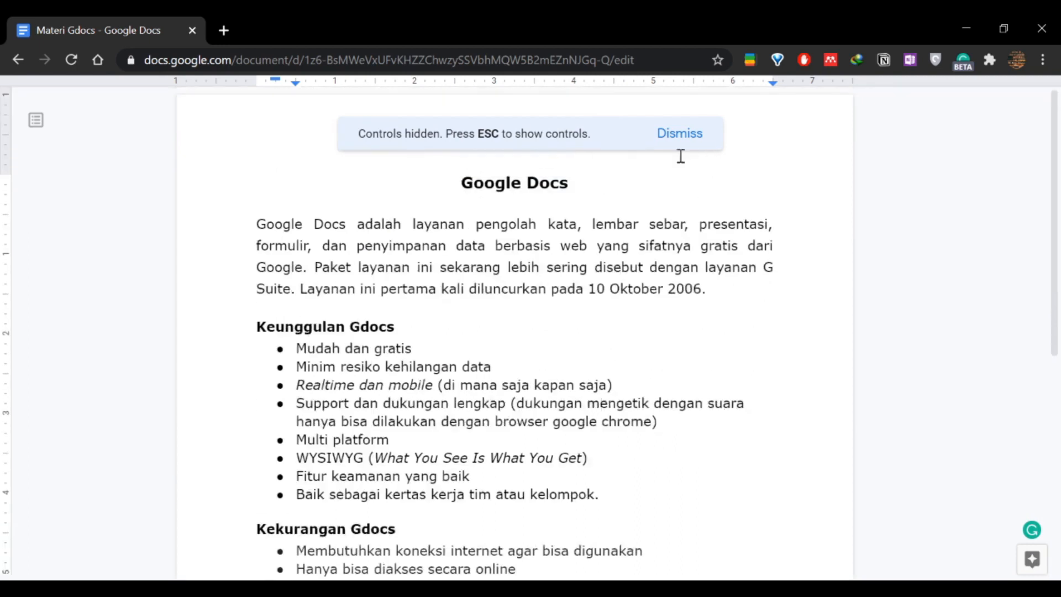
pyautogui.press('Escape')
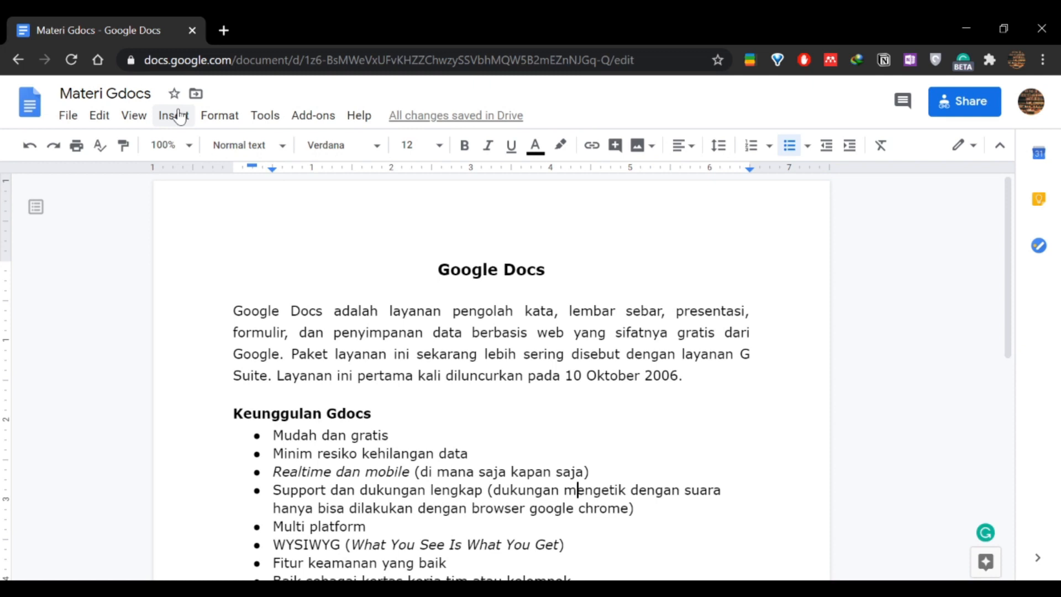
# - Open the web image search and add an empty line below the introductory paragraph
pyautogui.click(179, 117)
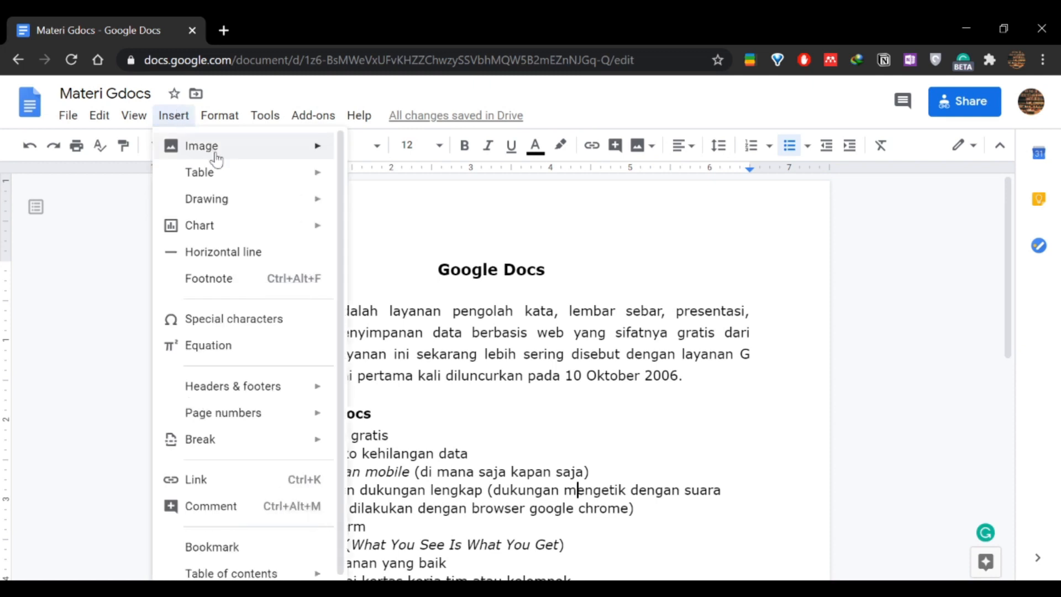
pyautogui.moveTo(213, 156)
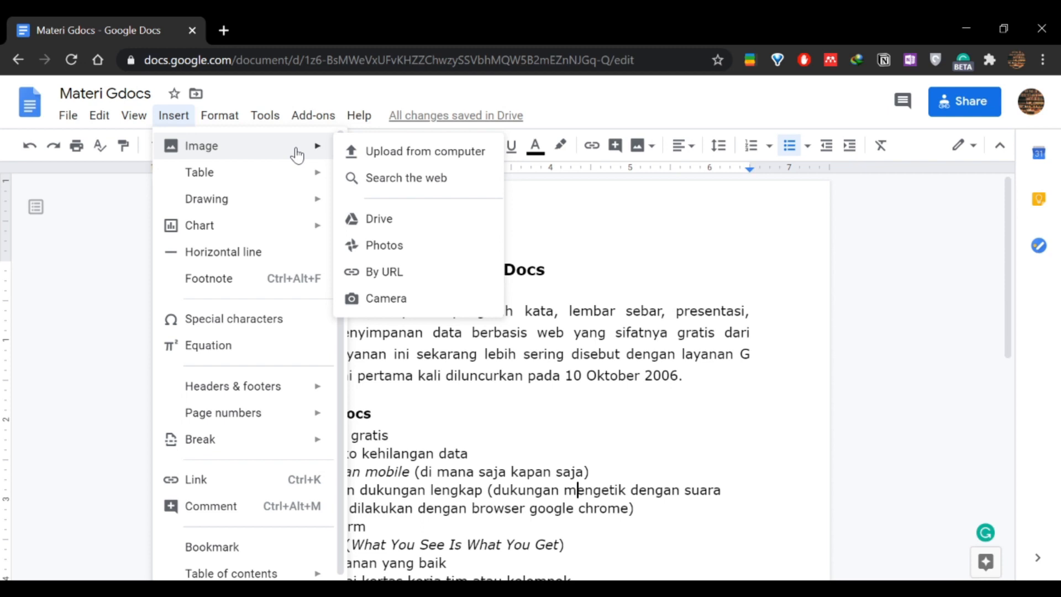
pyautogui.click(376, 184)
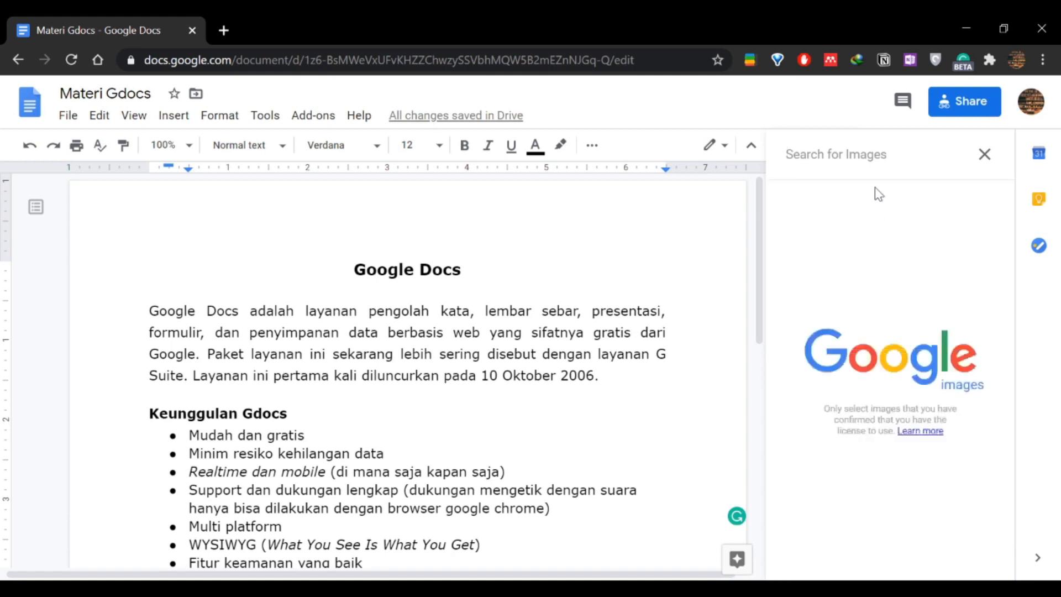
pyautogui.click(260, 124)
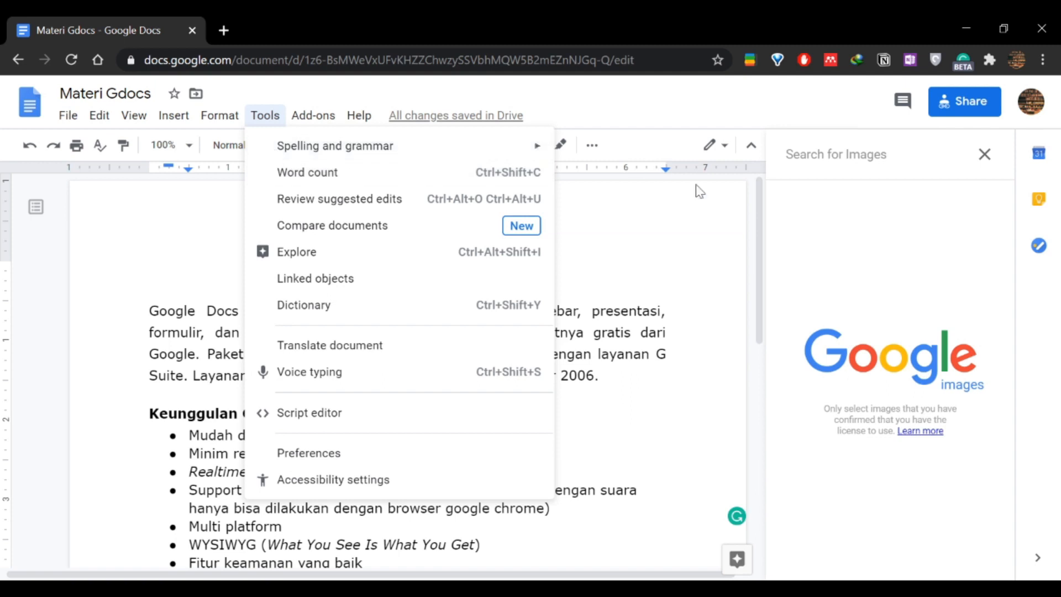
pyautogui.click(714, 221)
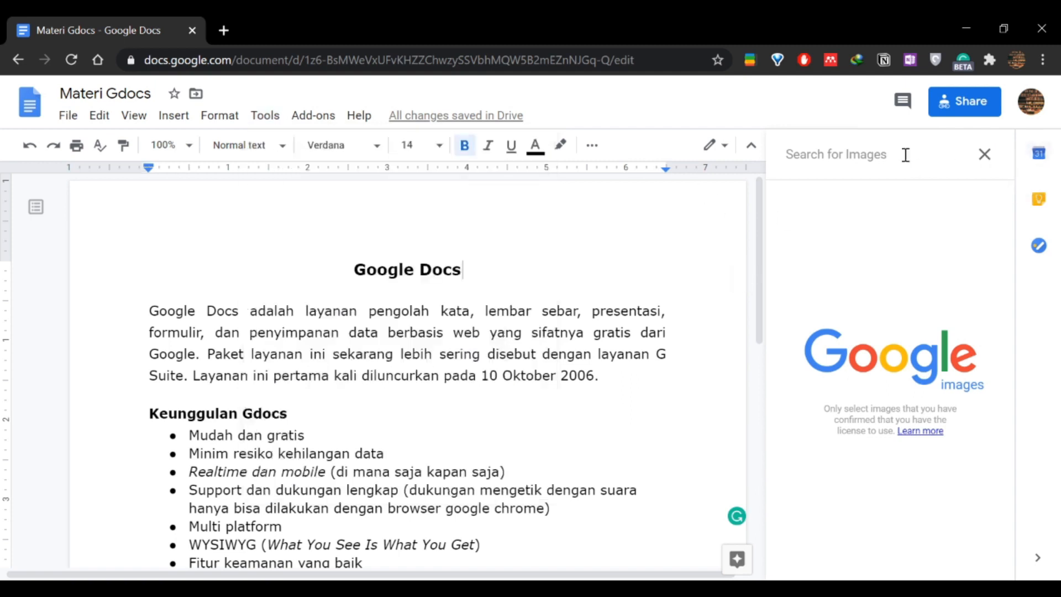
pyautogui.click(633, 385)
pyautogui.press('Return')
# - Search web images for "covid19" and insert the first result, the golden virus picture, below the introductory paragraph
pyautogui.click(856, 159)
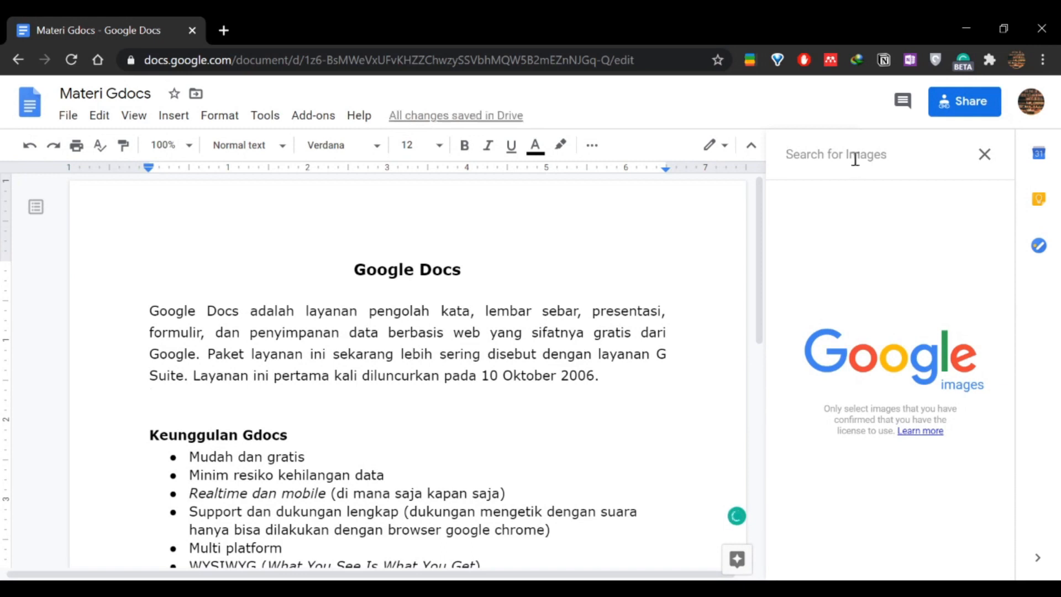
pyautogui.write('covid')
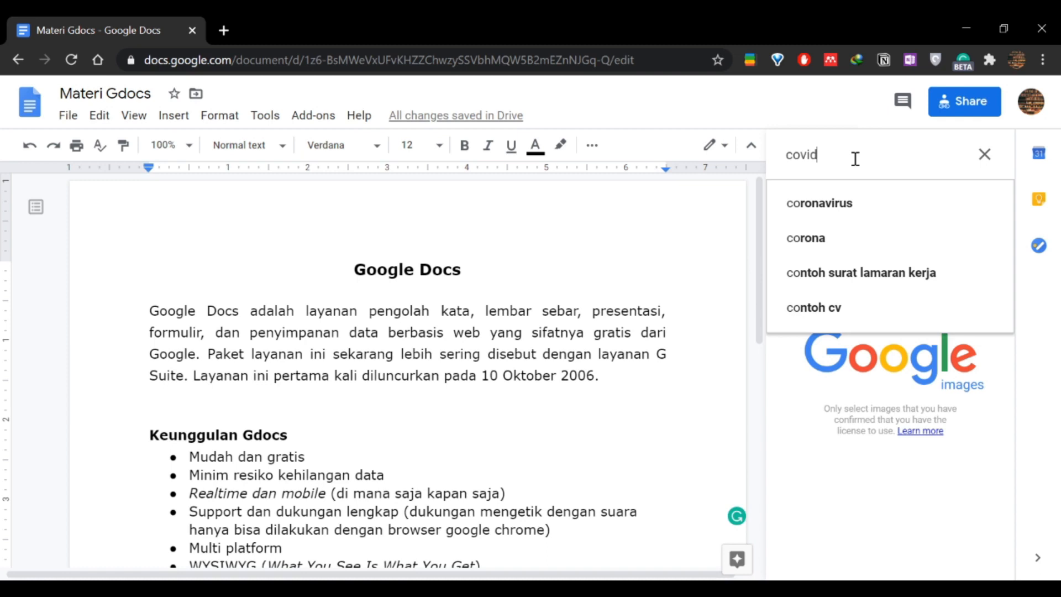
pyautogui.write('19')
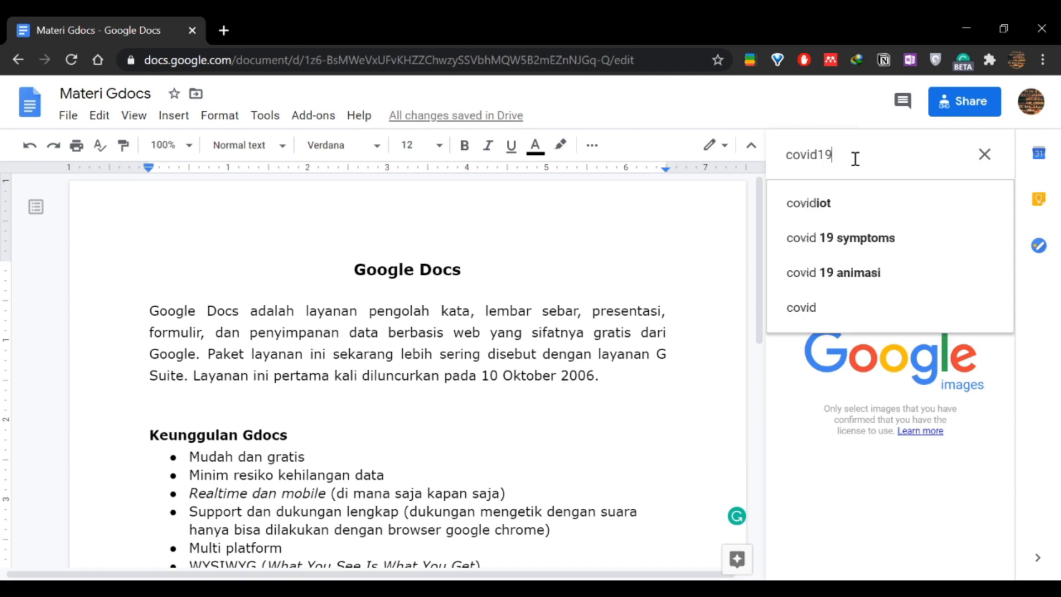
pyautogui.press('Return')
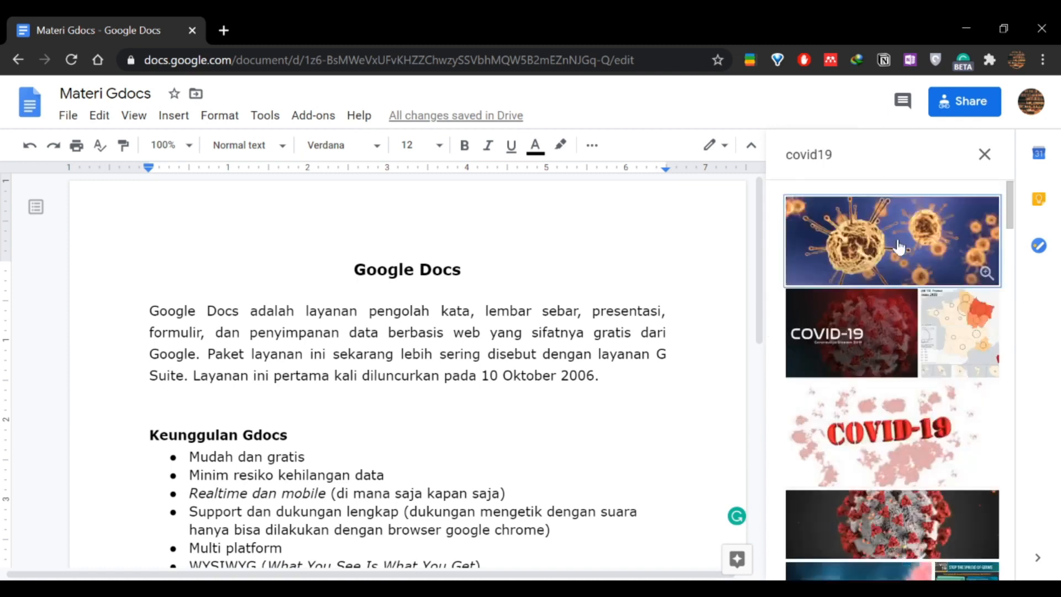
pyautogui.click(898, 246)
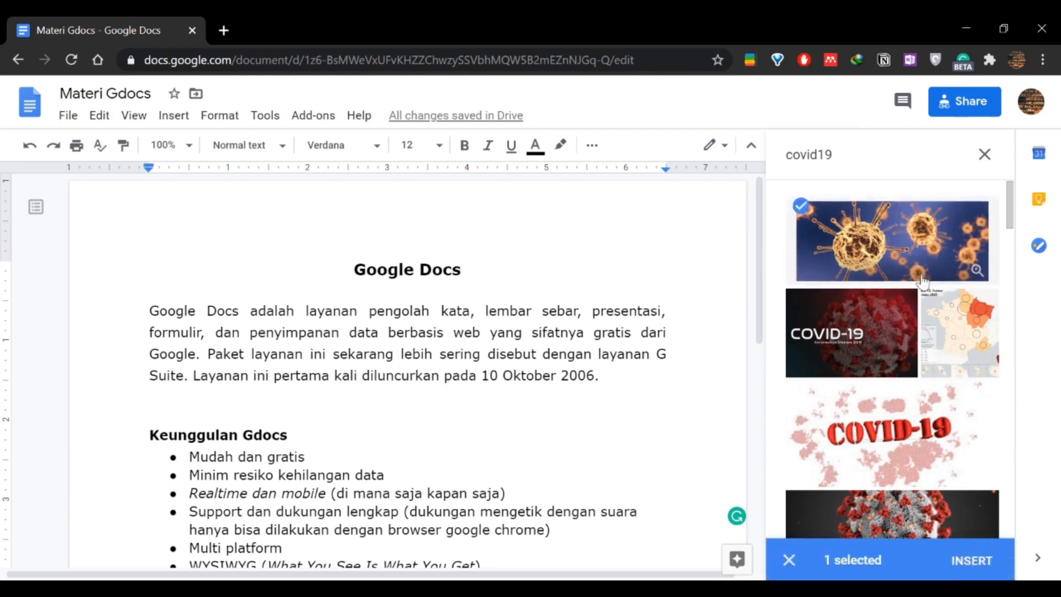
pyautogui.click(965, 562)
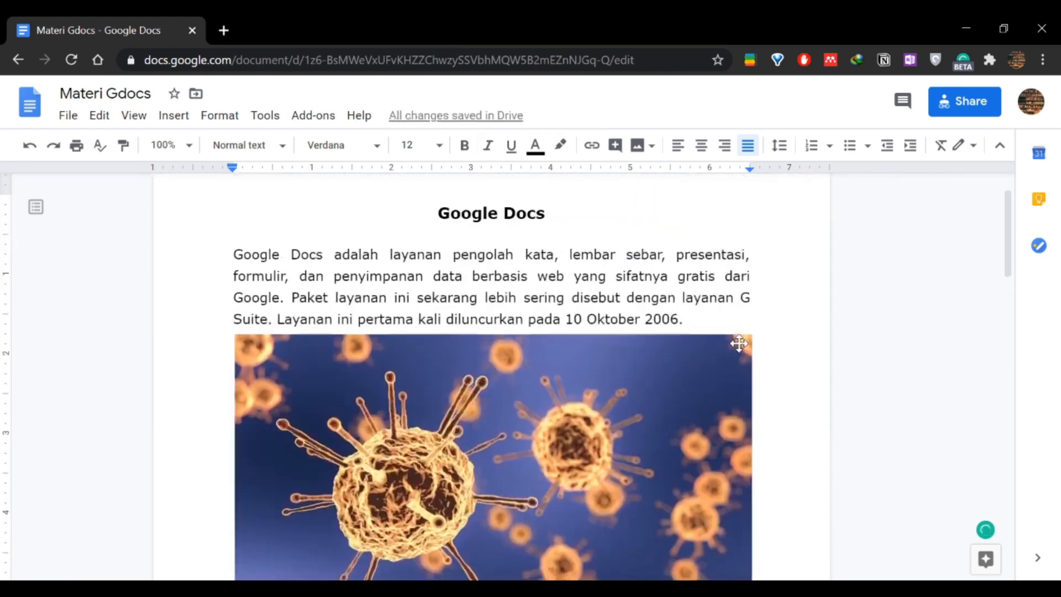
# - Delete the inserted virus picture from the document
pyautogui.scroll(-4, 739, 343)
pyautogui.click(544, 290)
pyautogui.scroll(4, 614, 341)
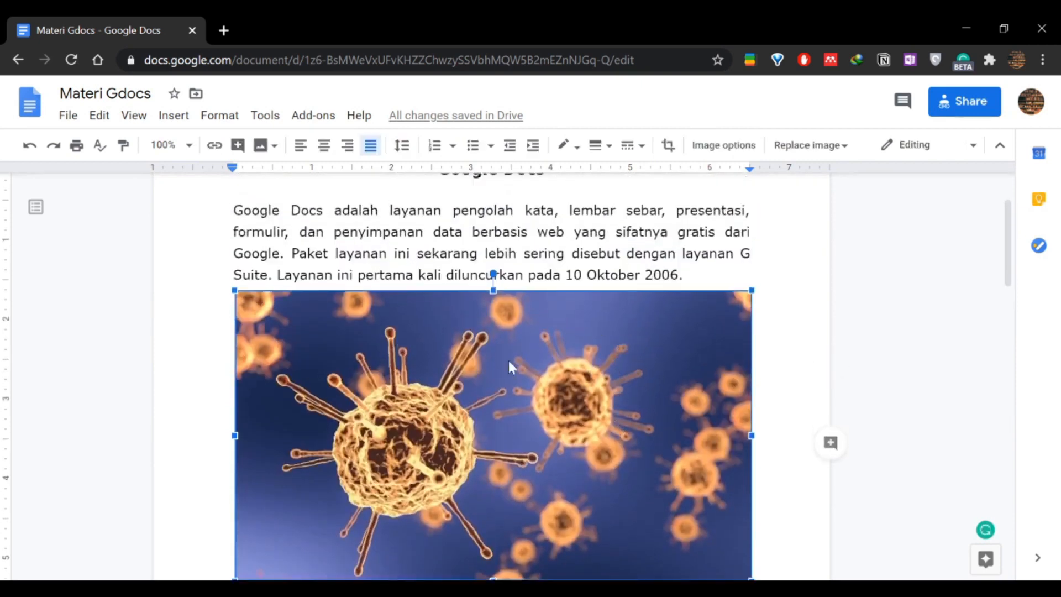
pyautogui.press('Delete')
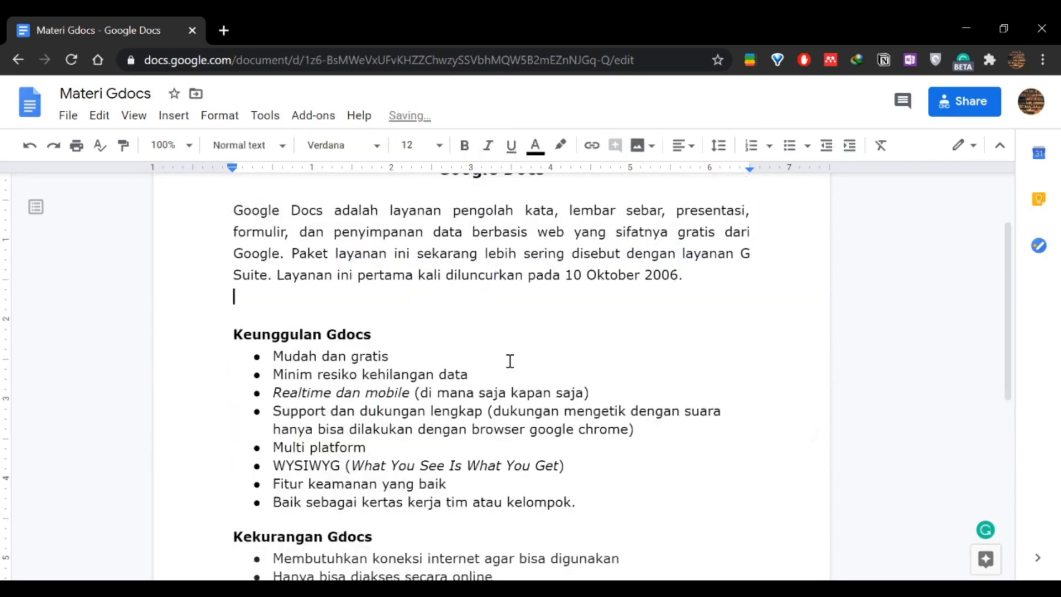
# - Insert a 2 x 2 table below the introductory paragraph and undo the insertion
pyautogui.click(164, 118)
pyautogui.moveTo(211, 175)
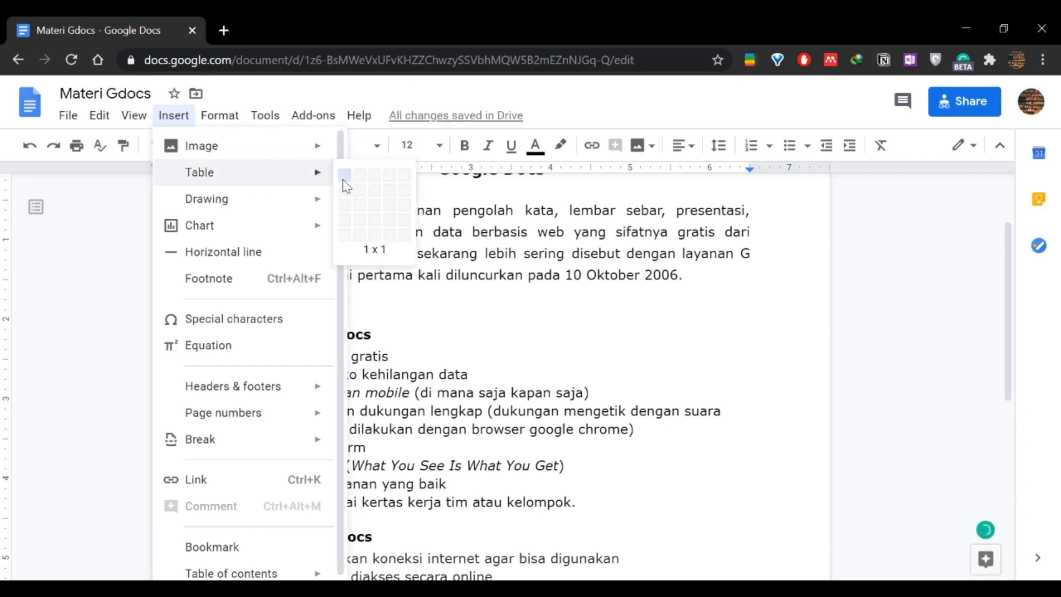
pyautogui.click(361, 190)
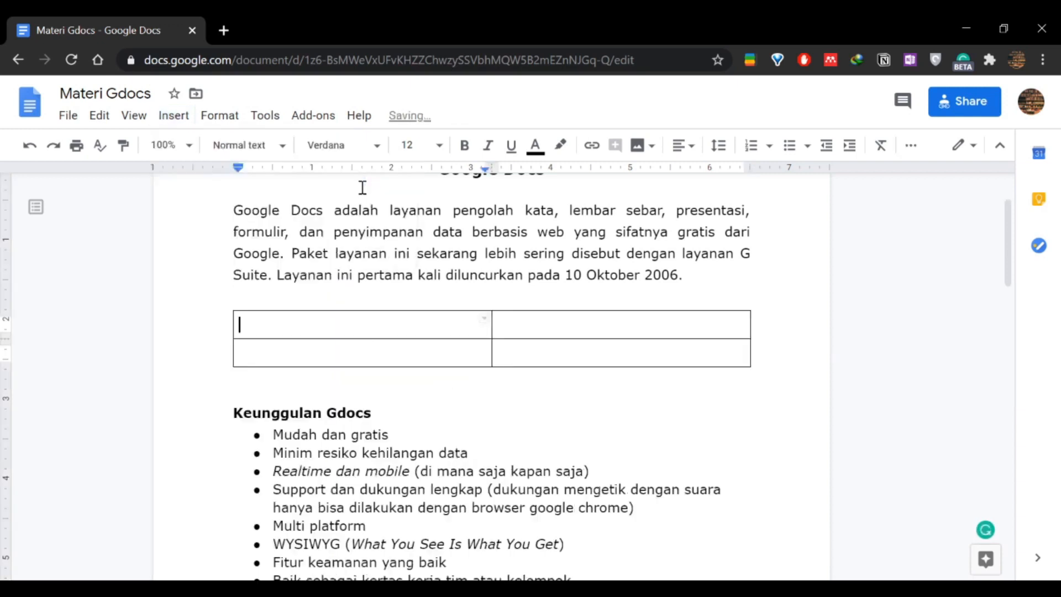
pyautogui.hotkey('ctrl', 'z')
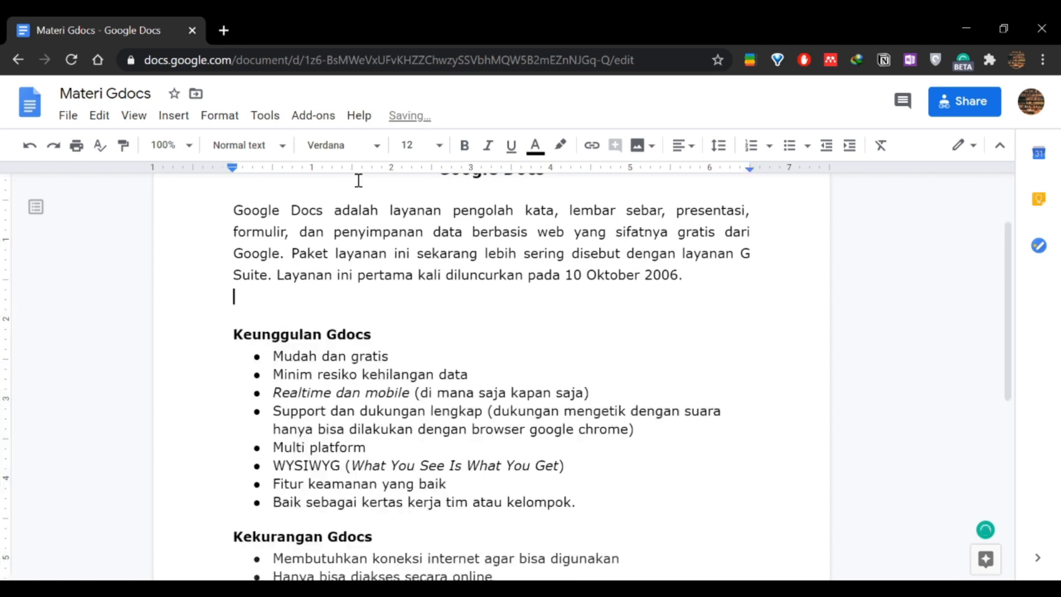
# - Start a new drawing and draw two crossing diagonal lines in it
pyautogui.click(173, 115)
pyautogui.moveTo(252, 202)
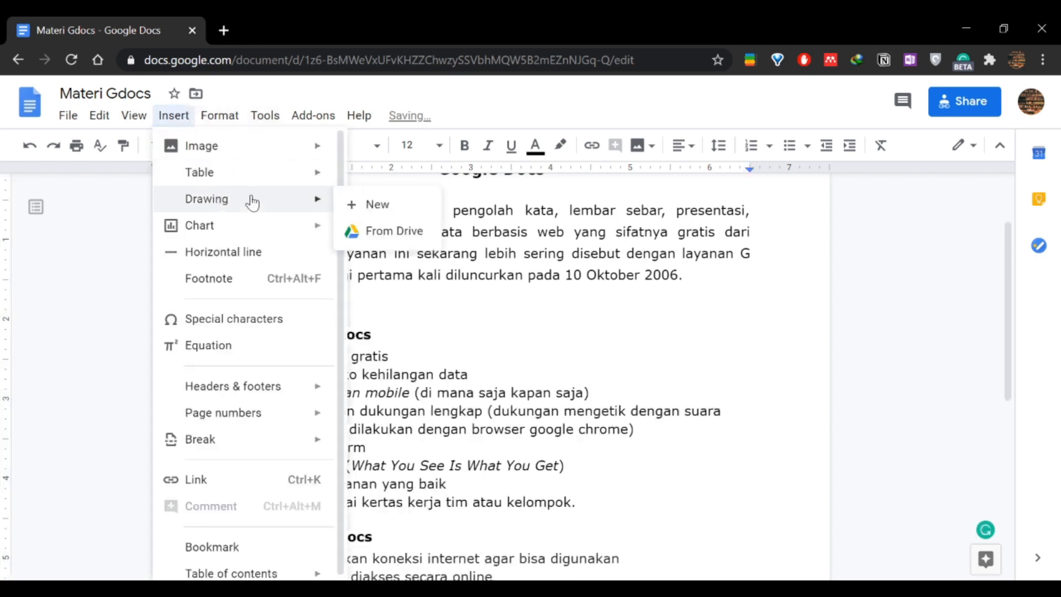
pyautogui.click(389, 205)
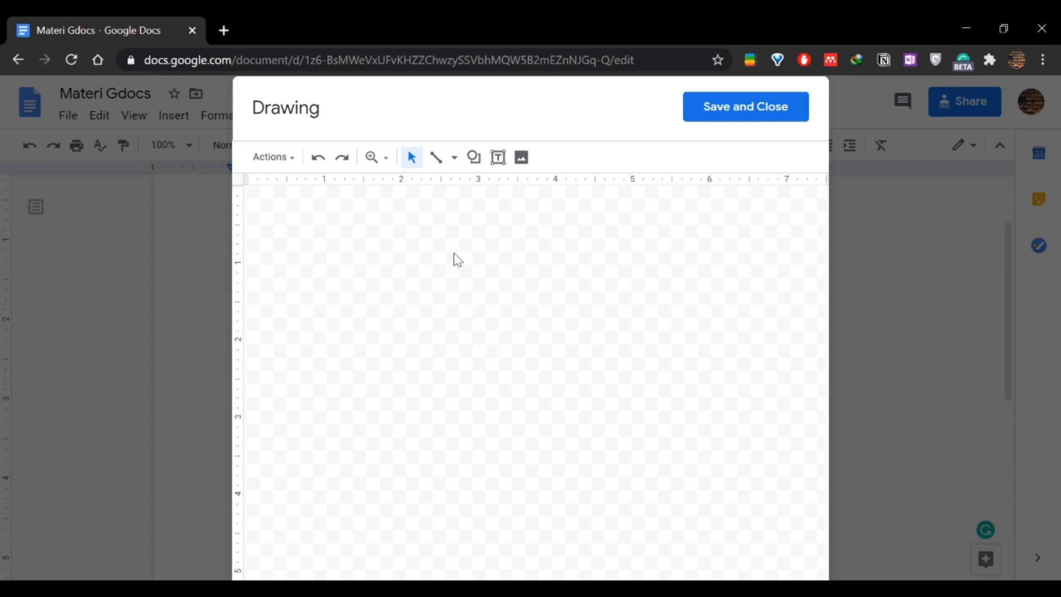
pyautogui.click(445, 167)
pyautogui.moveTo(370, 252); pyautogui.dragTo(531, 390)
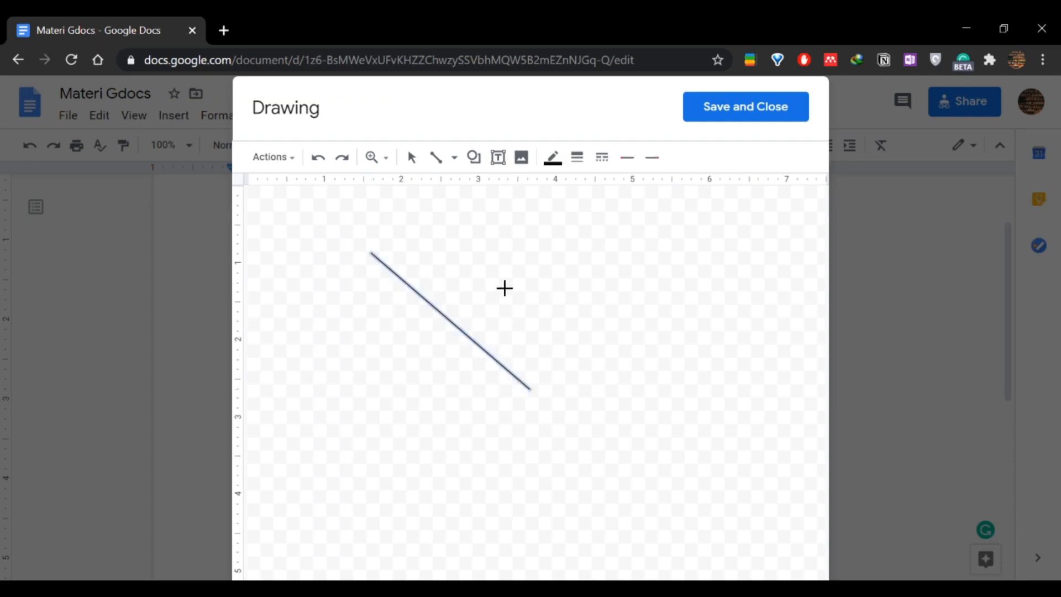
pyautogui.moveTo(508, 258)
pyautogui.mouseDown()
pyautogui.moveTo(406, 322)
pyautogui.moveTo(326, 408)
pyautogui.mouseUp()
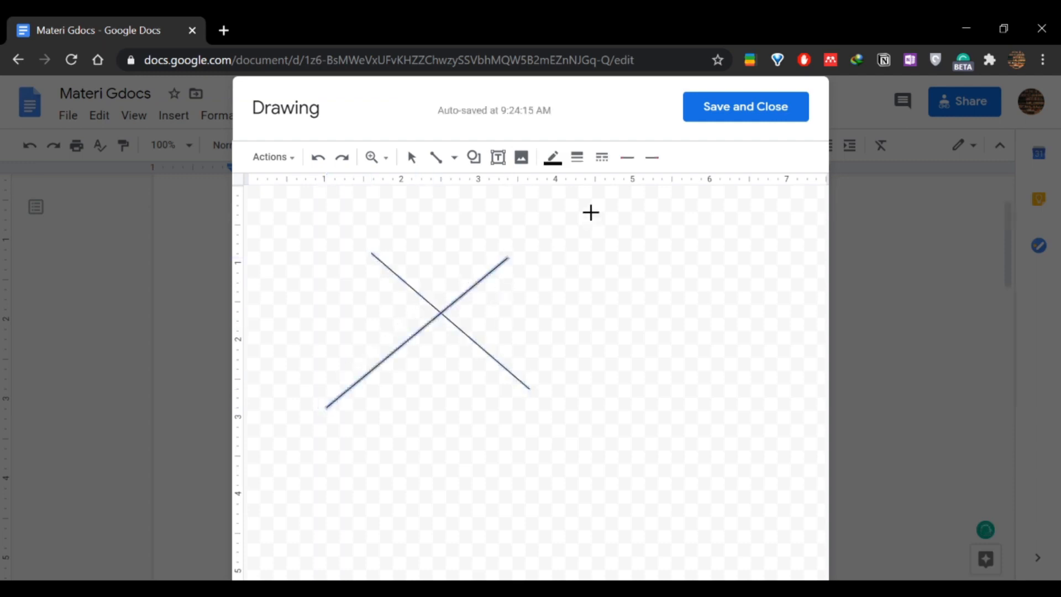
# - Set the line colour to red, add a vertical and a nearly horizontal line across the diagonals, and save the drawing into the document
pyautogui.click(553, 158)
pyautogui.click(577, 232)
pyautogui.moveTo(441, 262); pyautogui.dragTo(441, 374)
pyautogui.moveTo(366, 313); pyautogui.dragTo(496, 330)
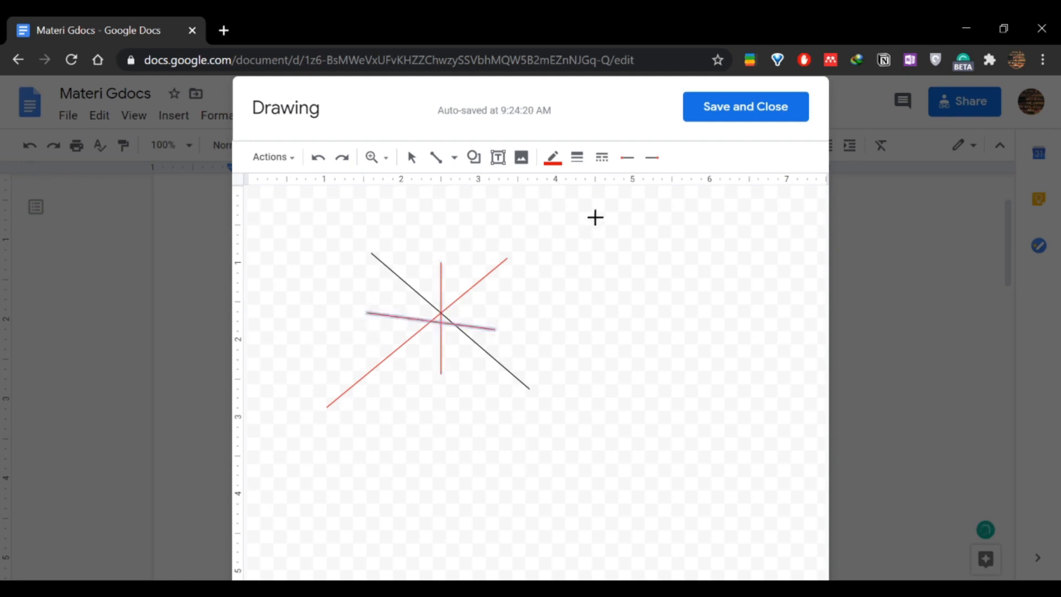
pyautogui.click(712, 120)
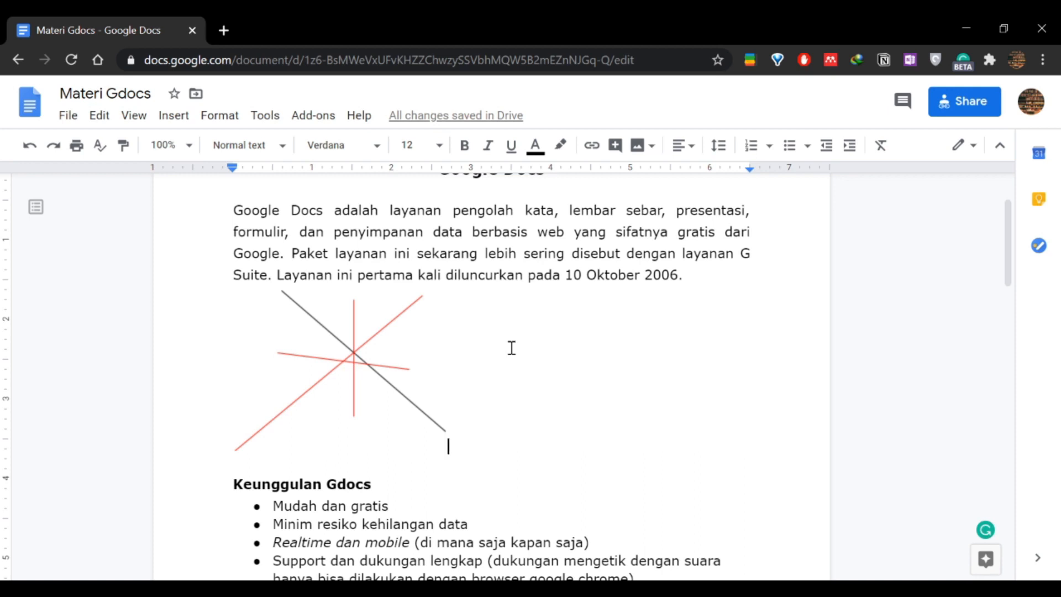
# - Delete the inserted line drawing from the document
pyautogui.click(365, 366)
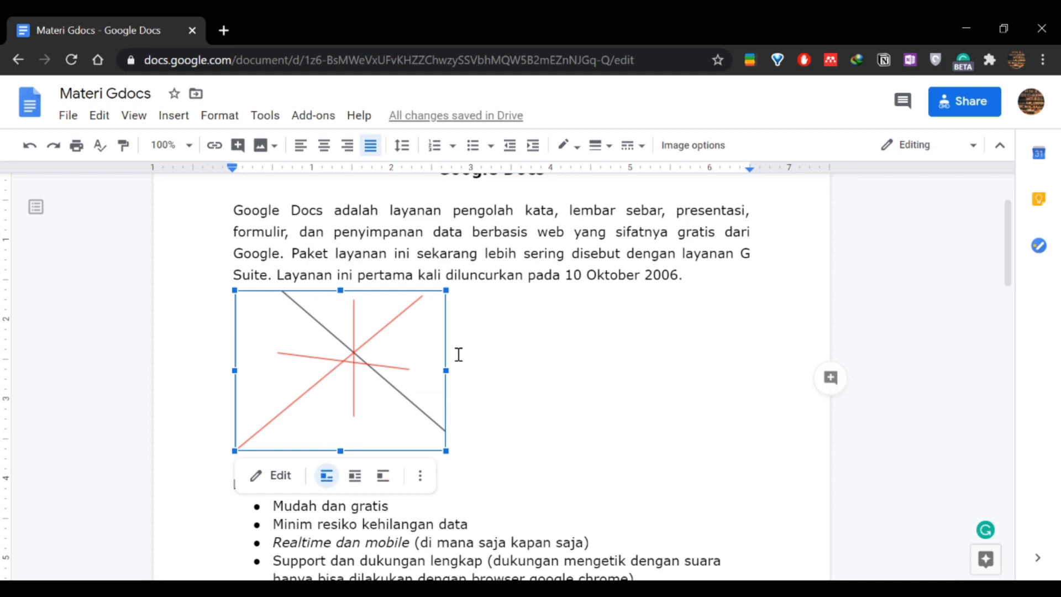
pyautogui.press('Delete')
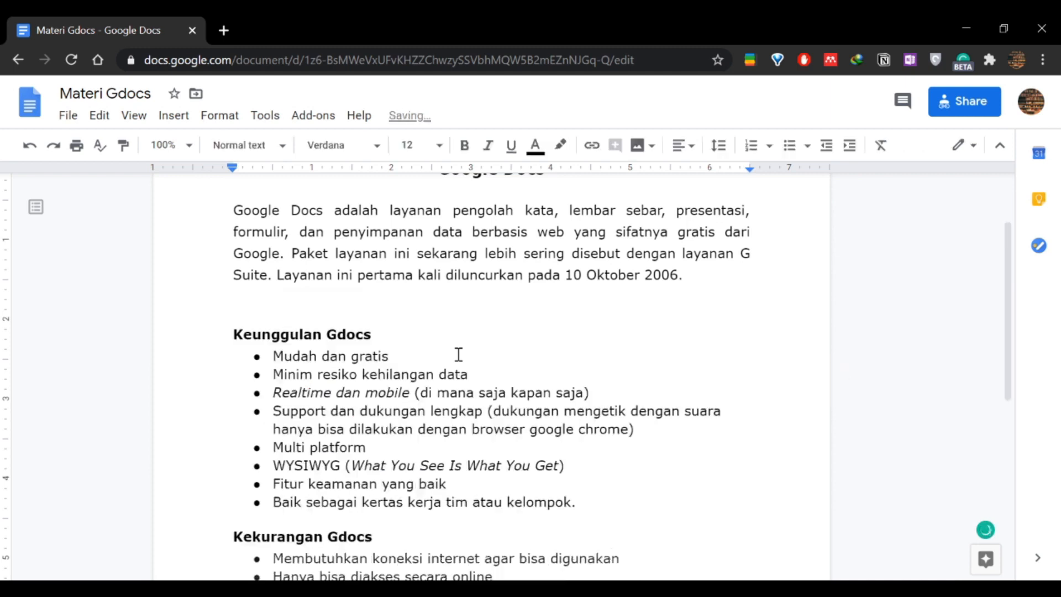
# - Insert a pie chart below the introductory paragraph, look it over, and delete it from the document
pyautogui.click(173, 122)
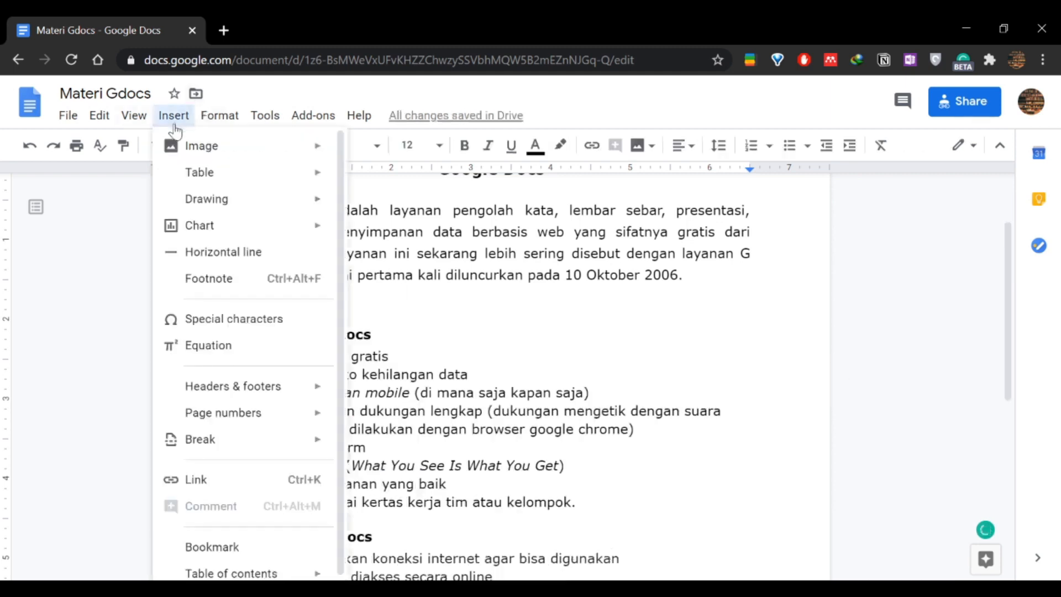
pyautogui.moveTo(222, 224)
pyautogui.moveTo(272, 230)
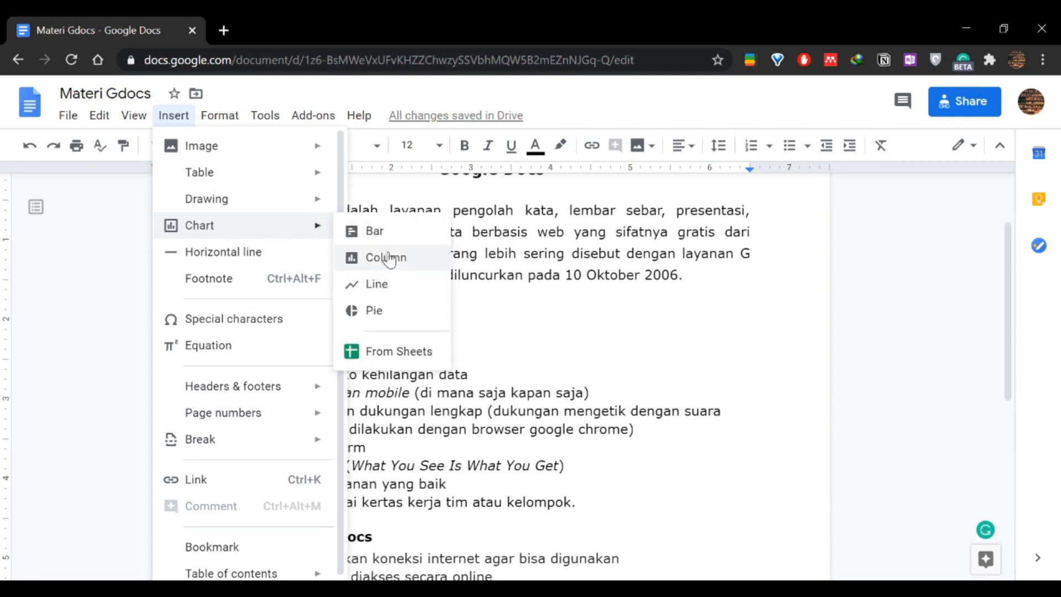
pyautogui.click(401, 310)
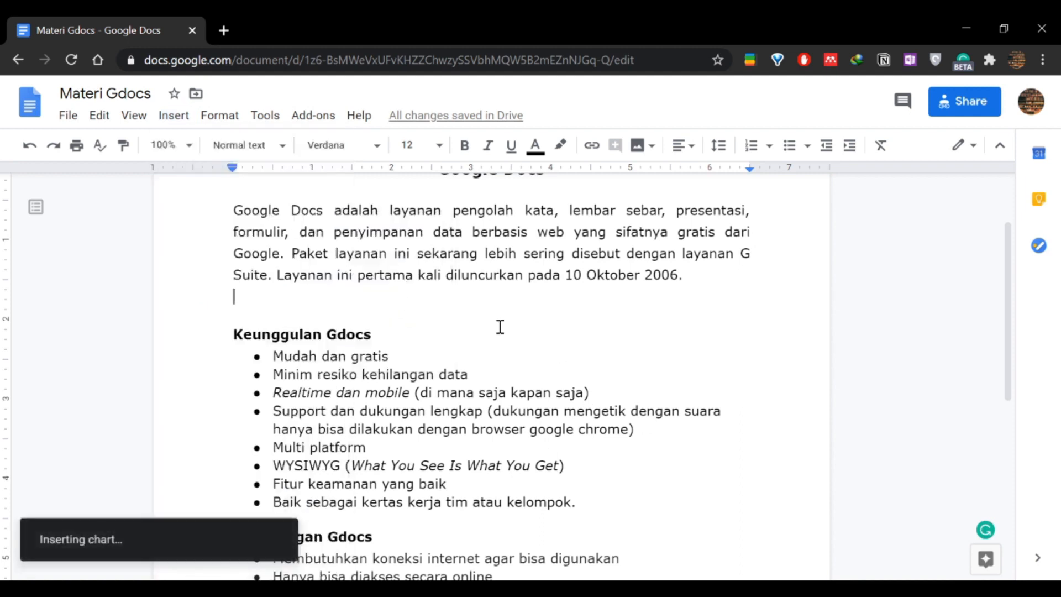
pyautogui.click(446, 375)
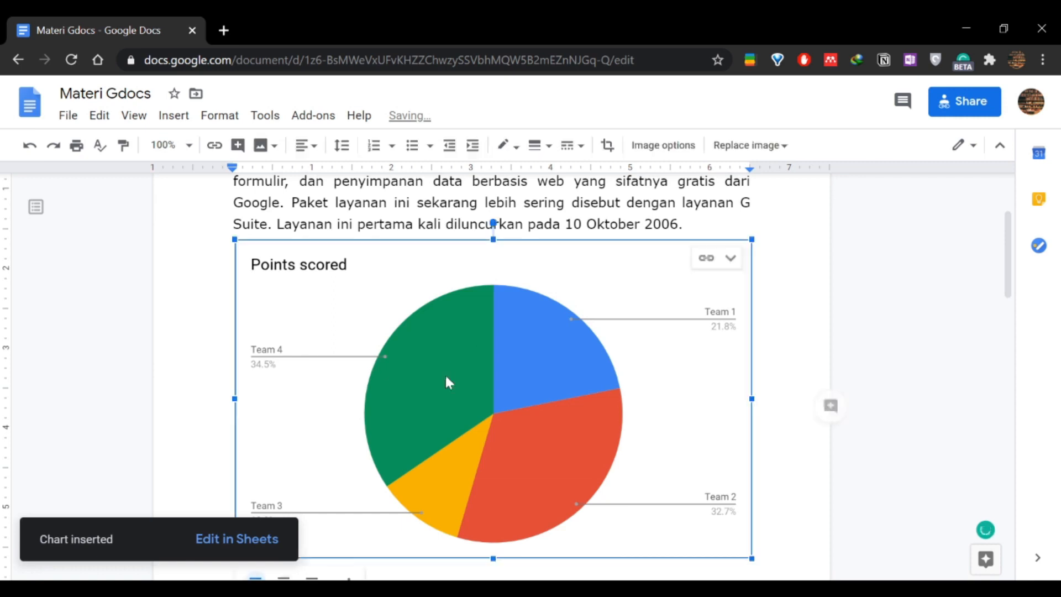
pyautogui.scroll(-2, 464, 379)
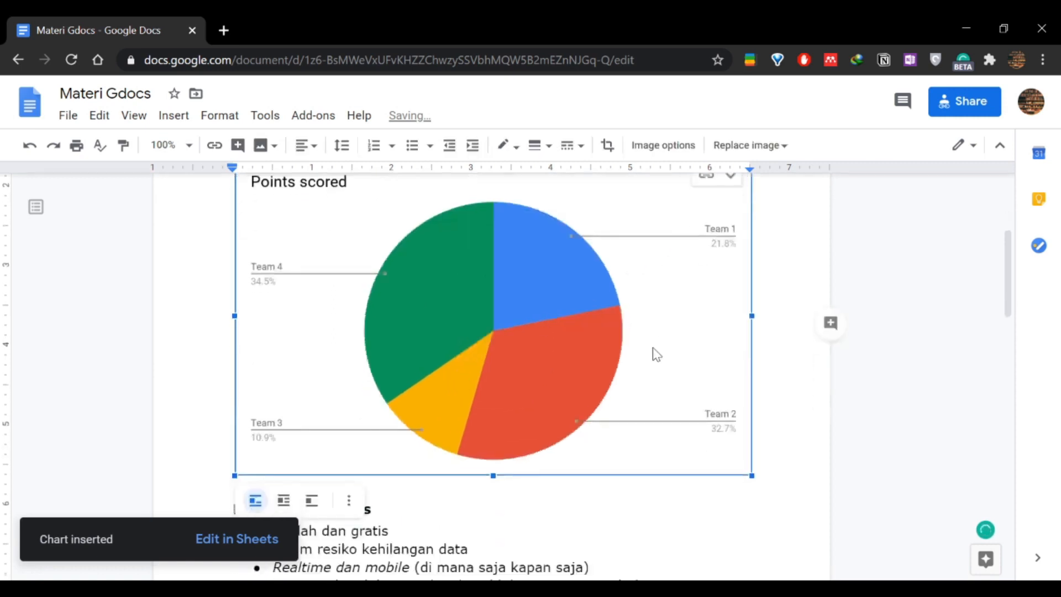
pyautogui.scroll(3, 702, 314)
pyautogui.scroll(-5, 553, 387)
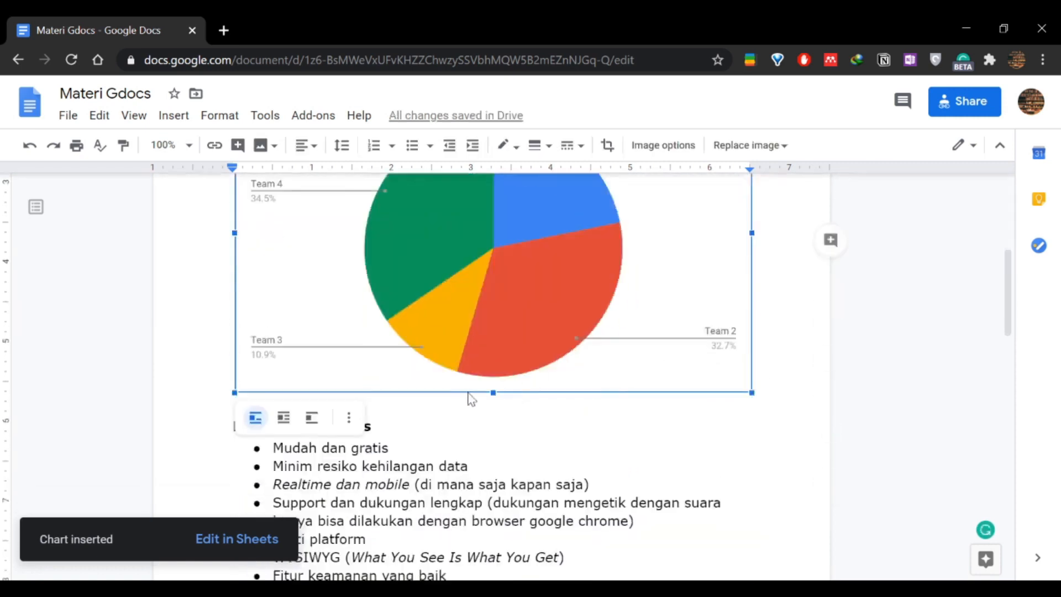
pyautogui.click(349, 418)
pyautogui.scroll(2, 575, 330)
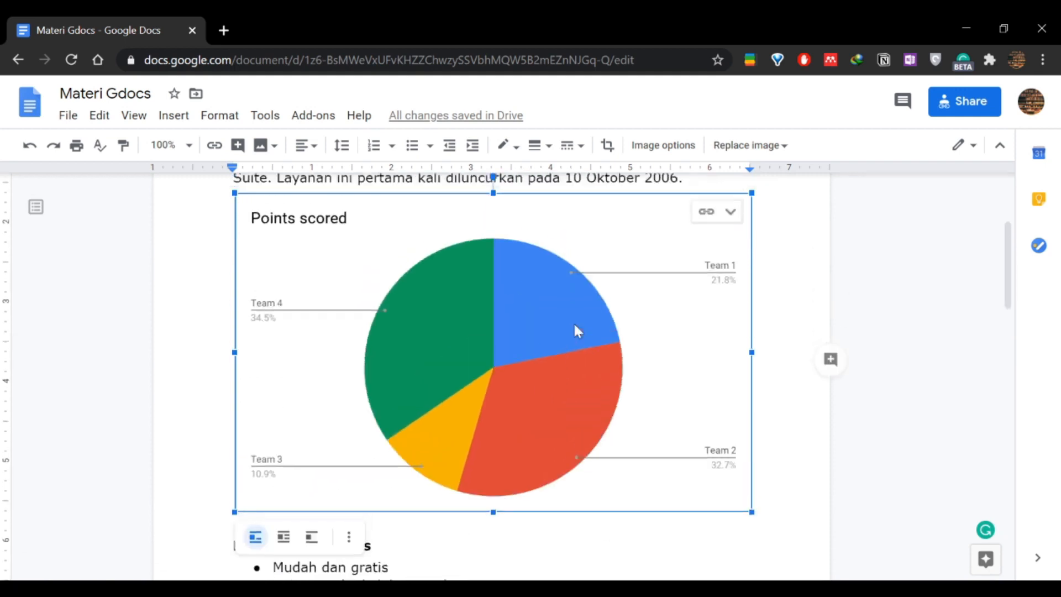
pyautogui.press('Delete')
# - Browse the arrow symbols among the special characters and leave without inserting one
pyautogui.click(174, 115)
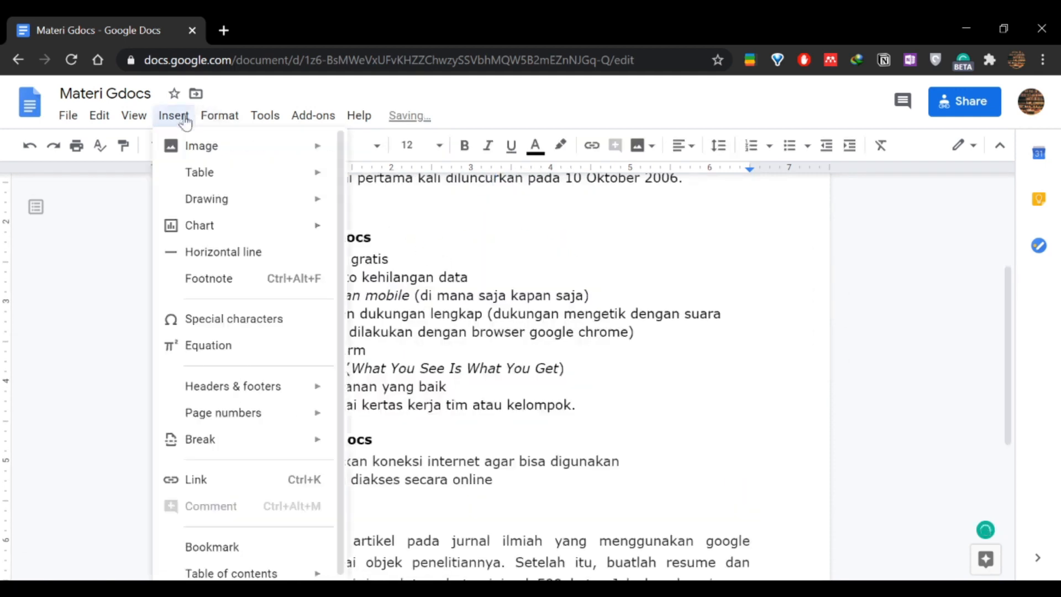
pyautogui.click(232, 325)
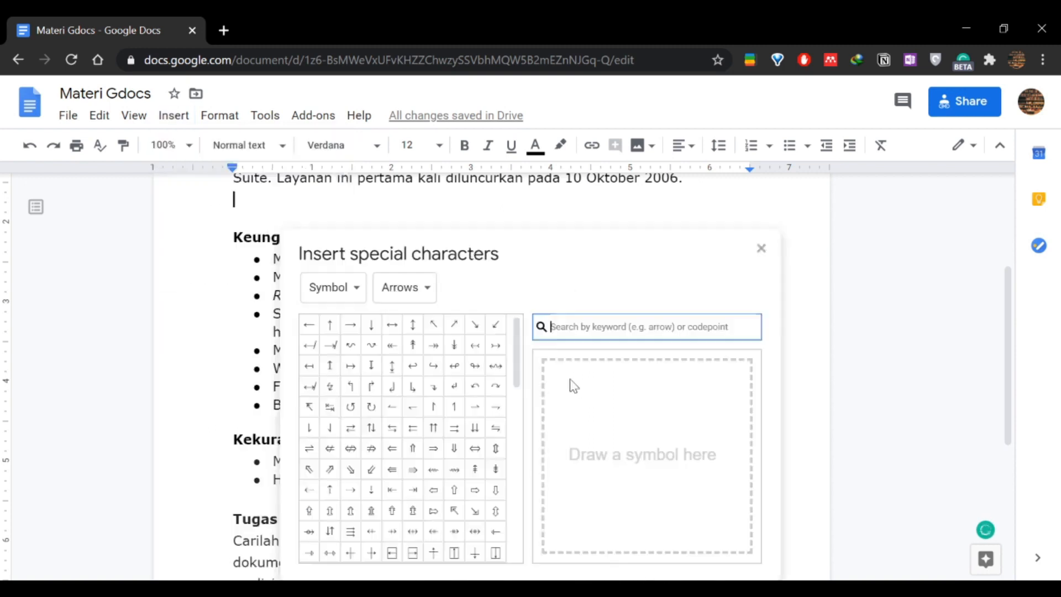
pyautogui.scroll(-10, 414, 397)
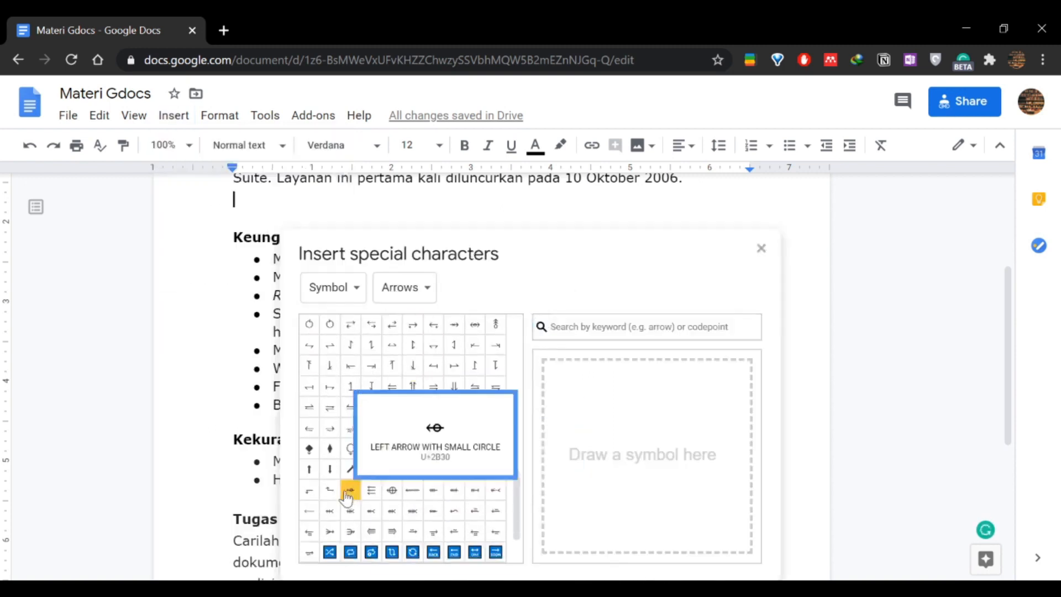
pyautogui.click(761, 248)
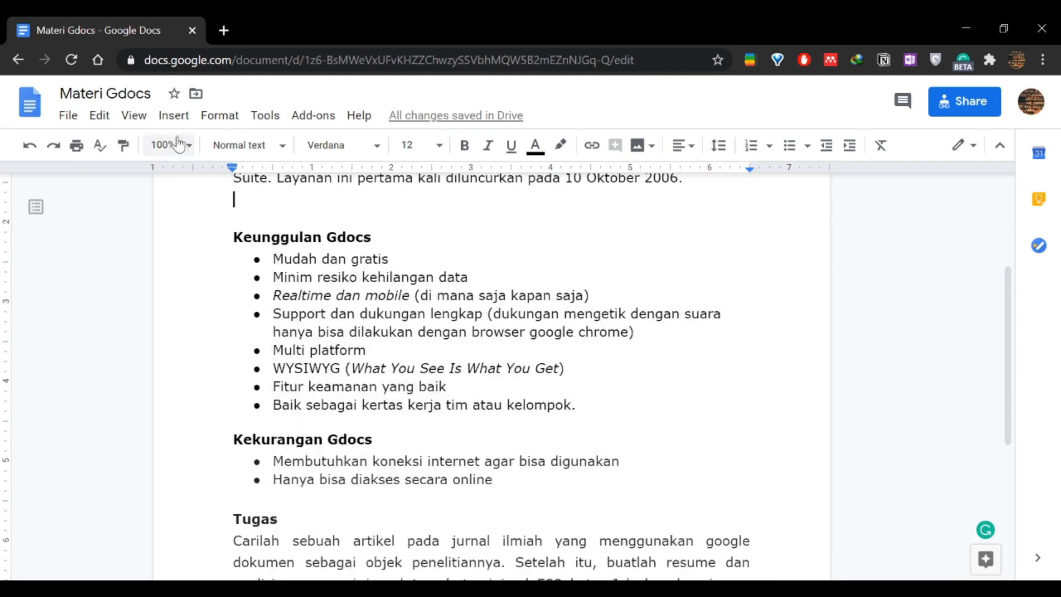
# - Insert an empty equation below the introductory paragraph, select it, and hide the equation tools
pyautogui.click(174, 115)
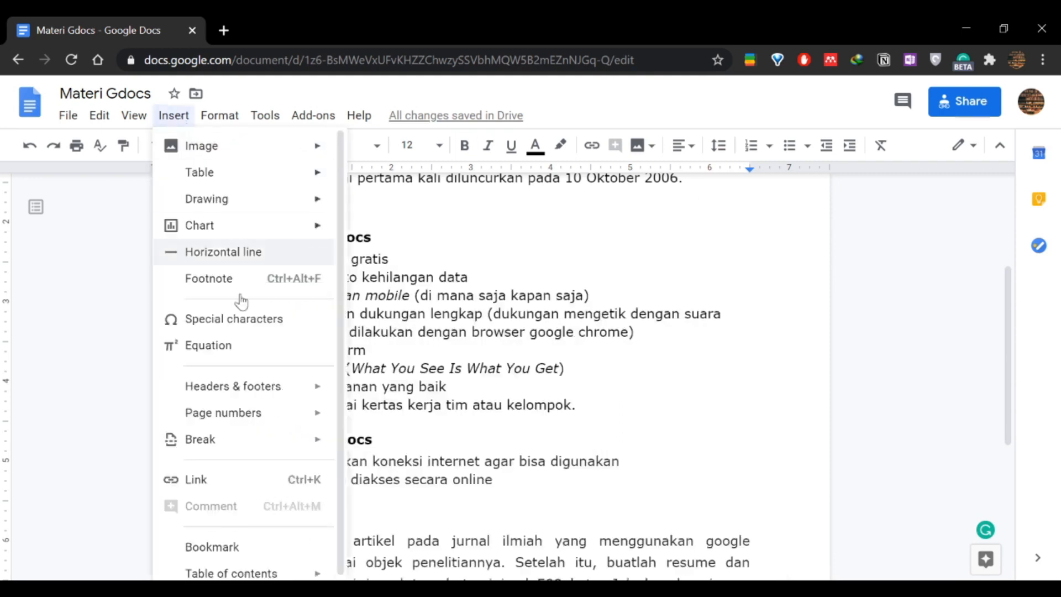
pyautogui.click(250, 347)
pyautogui.scroll(3, 462, 367)
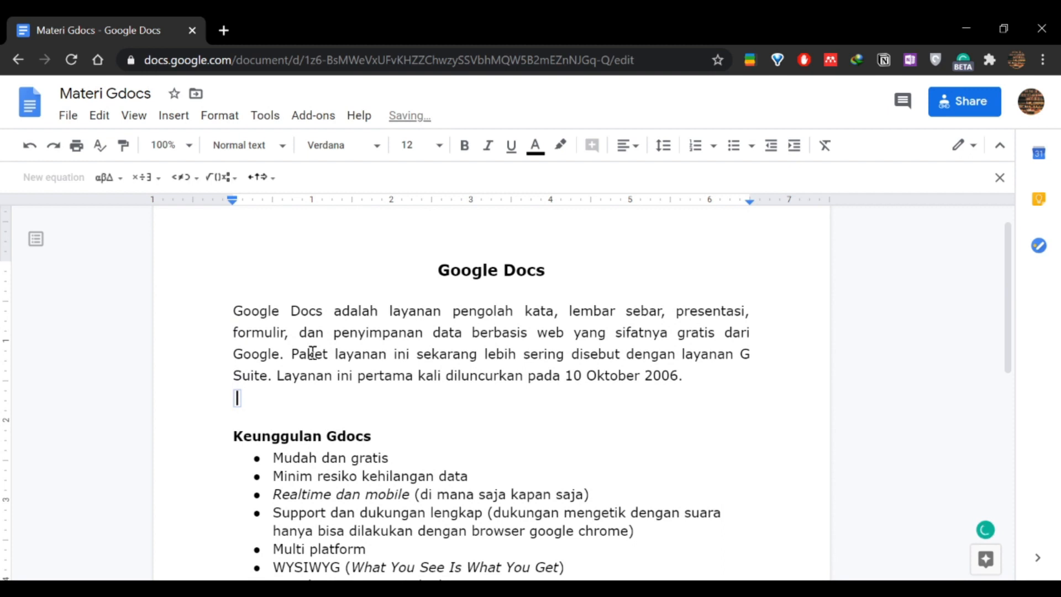
pyautogui.click(246, 398)
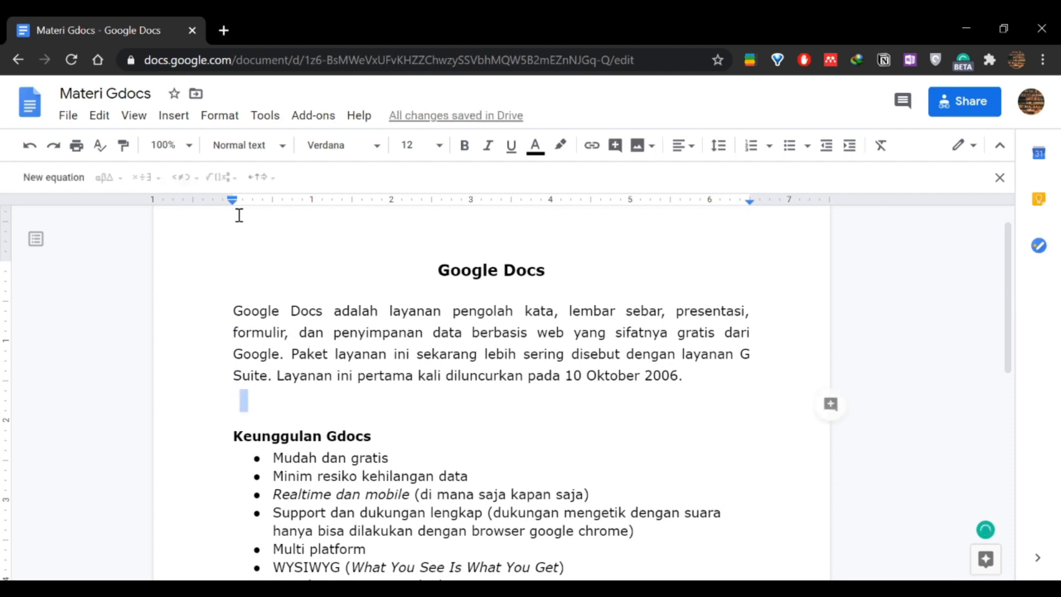
pyautogui.click(1000, 177)
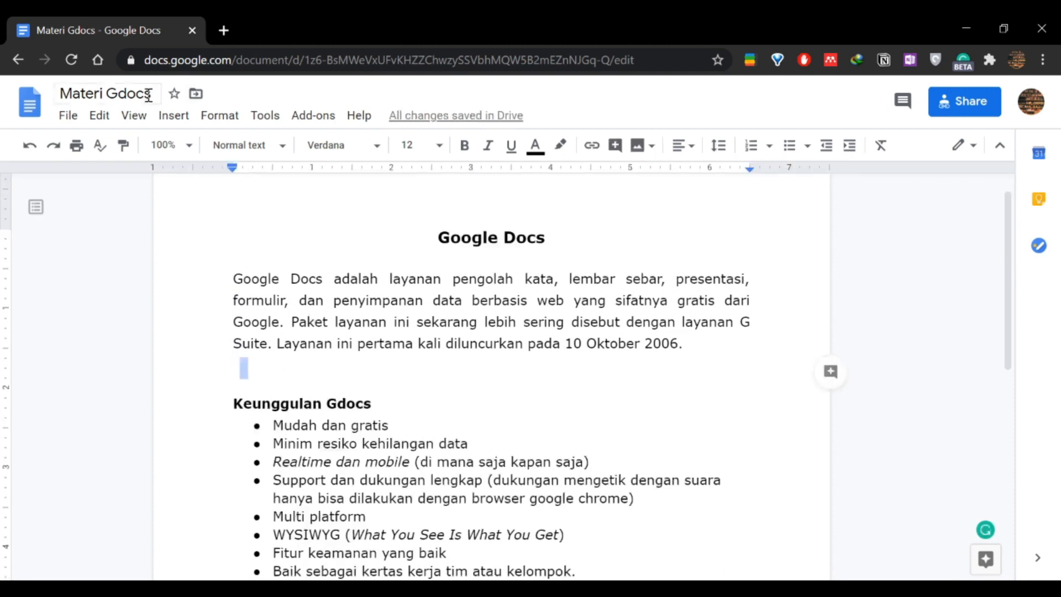
# - Insert a table of contents with page numbers below the introductory paragraph
pyautogui.click(188, 117)
pyautogui.moveTo(259, 411)
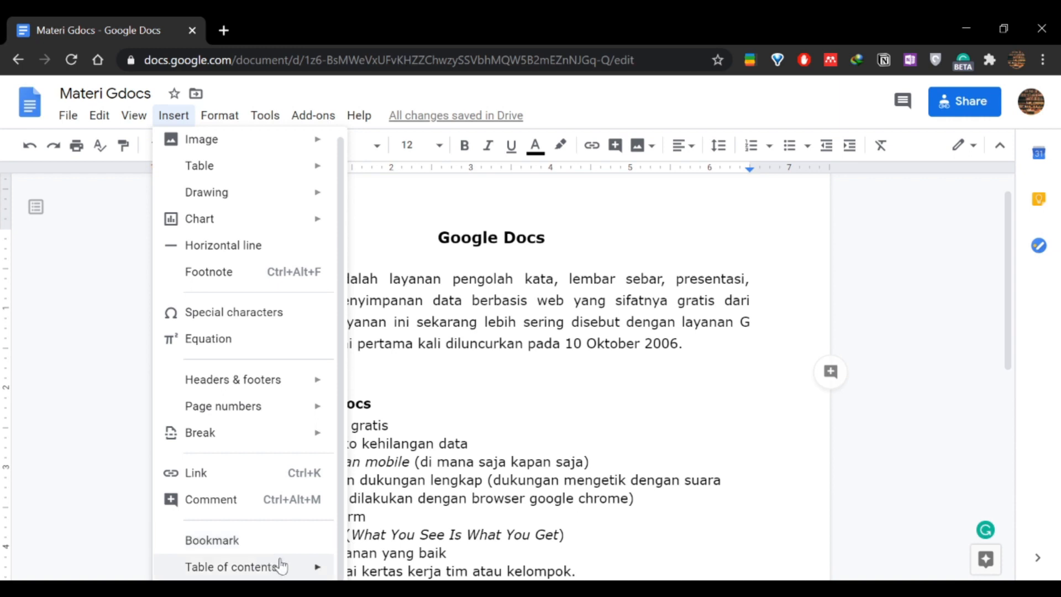
pyautogui.moveTo(279, 564)
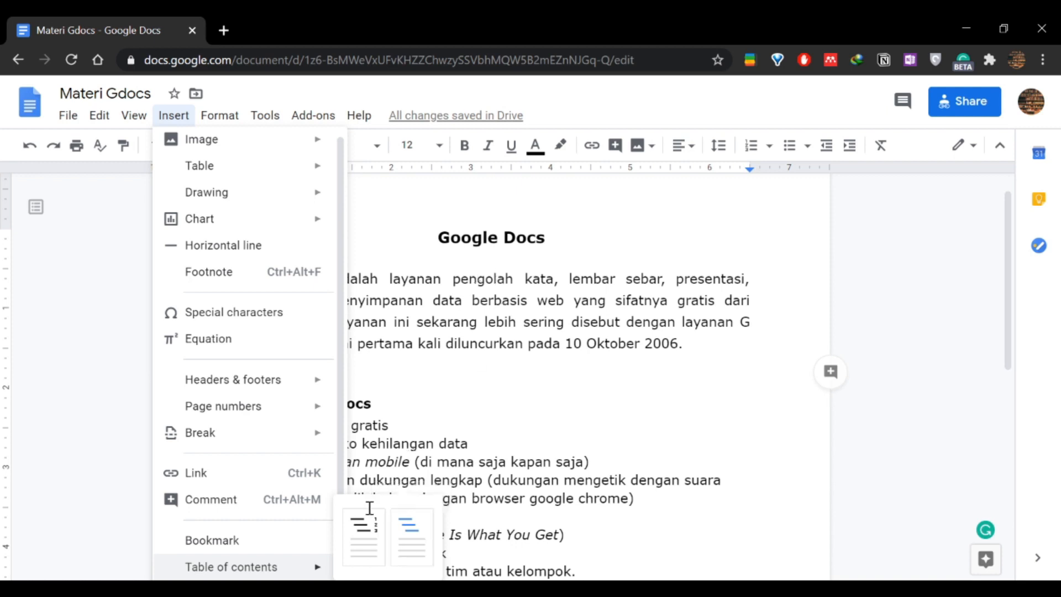
pyautogui.click(361, 535)
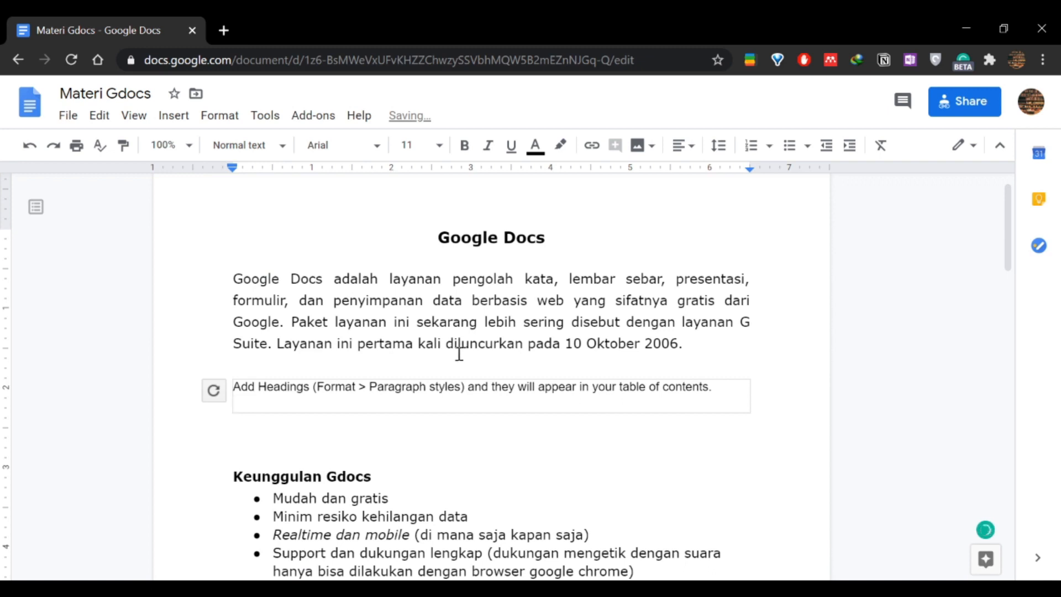
pyautogui.click(534, 437)
pyautogui.click(617, 386)
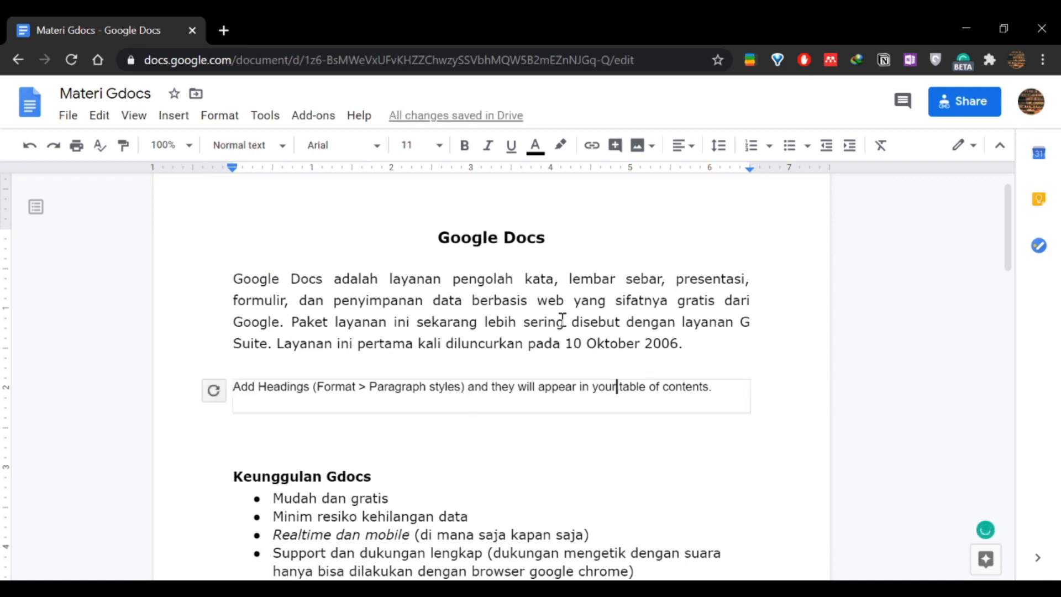
# - Update the table of contents and delete it from the document
pyautogui.moveTo(444, 246); pyautogui.dragTo(553, 244)
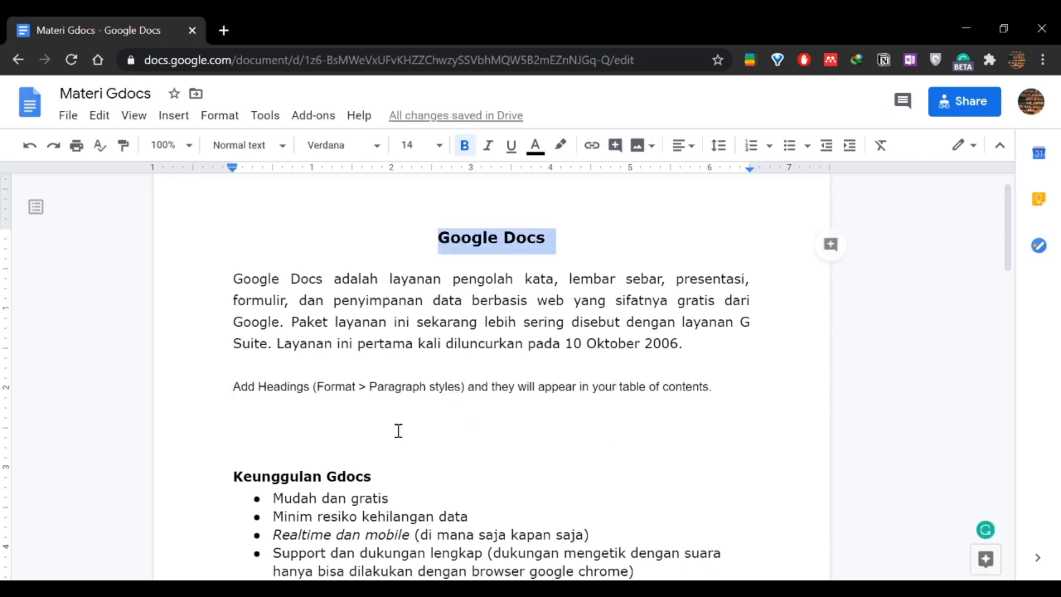
pyautogui.click(422, 394)
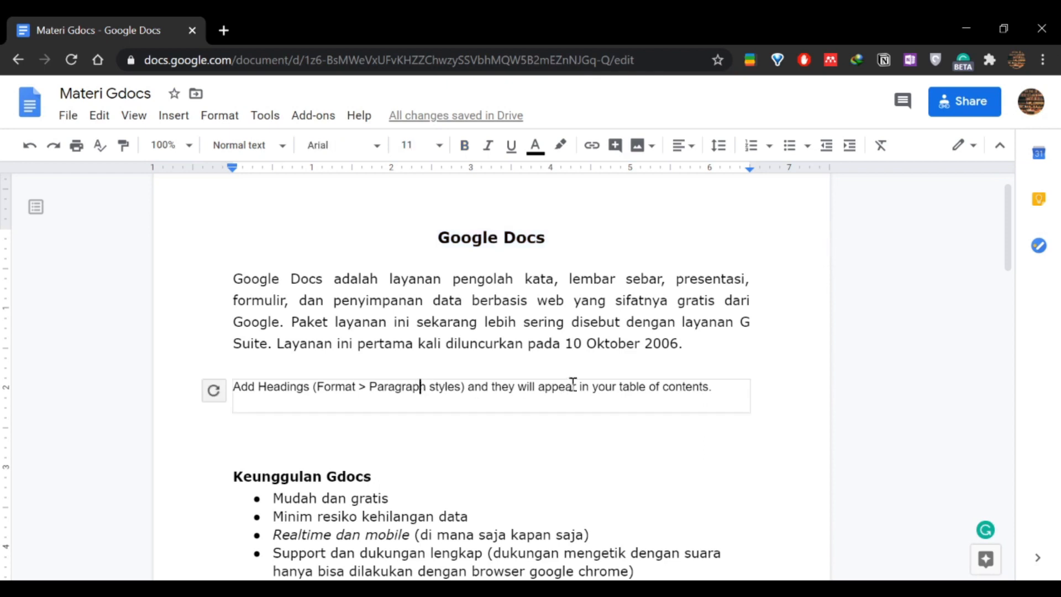
pyautogui.click(213, 391)
pyautogui.click(278, 385)
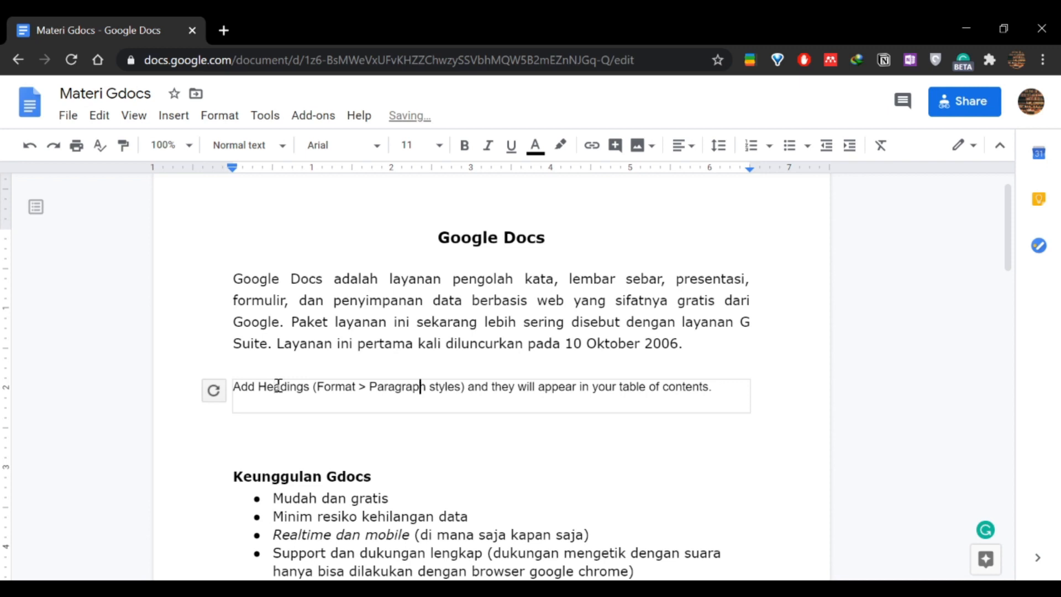
pyautogui.press('BackSpace')
pyautogui.click(322, 229)
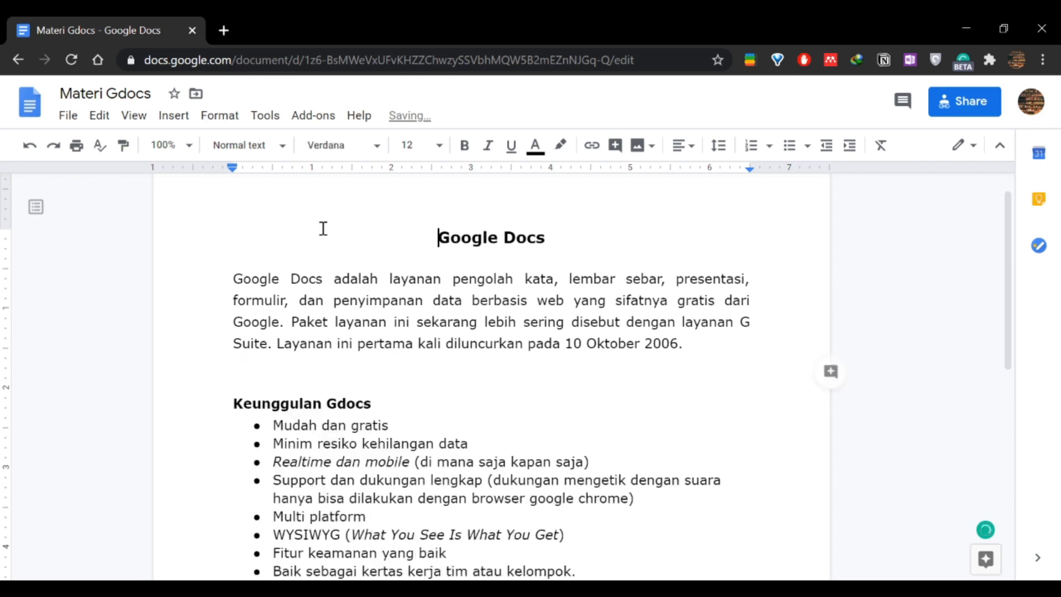
pyautogui.click(214, 126)
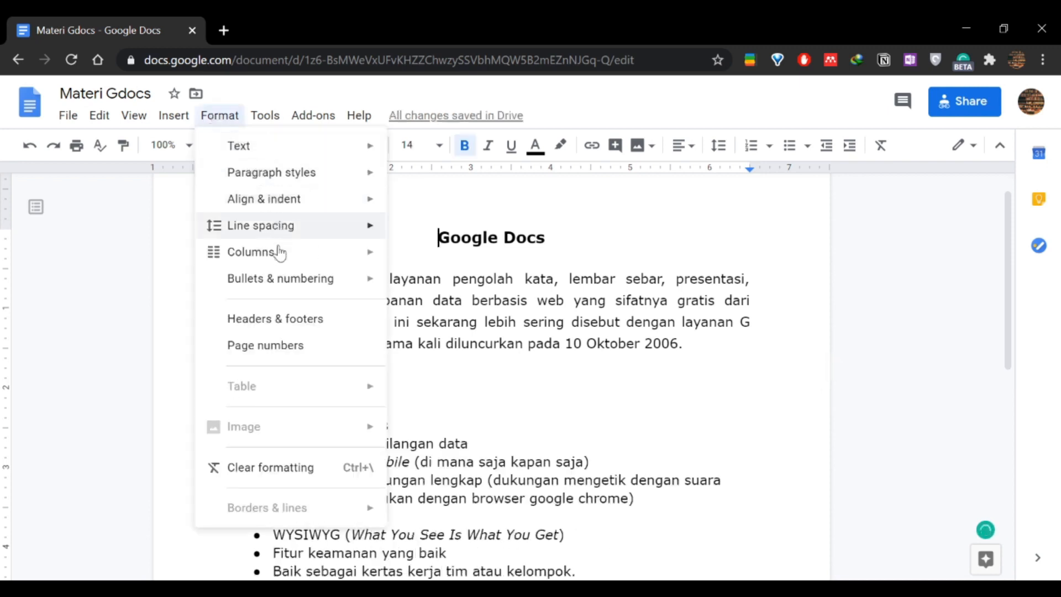
pyautogui.click(304, 476)
# - Run the spelling and grammar check and close it without handling any suggestion
pyautogui.click(265, 117)
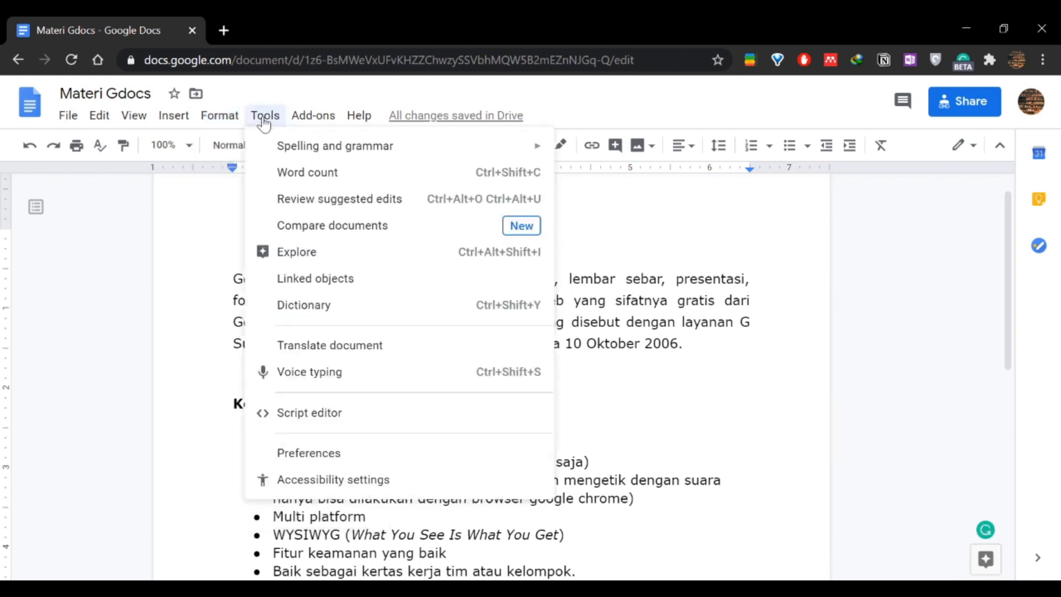
pyautogui.moveTo(387, 147)
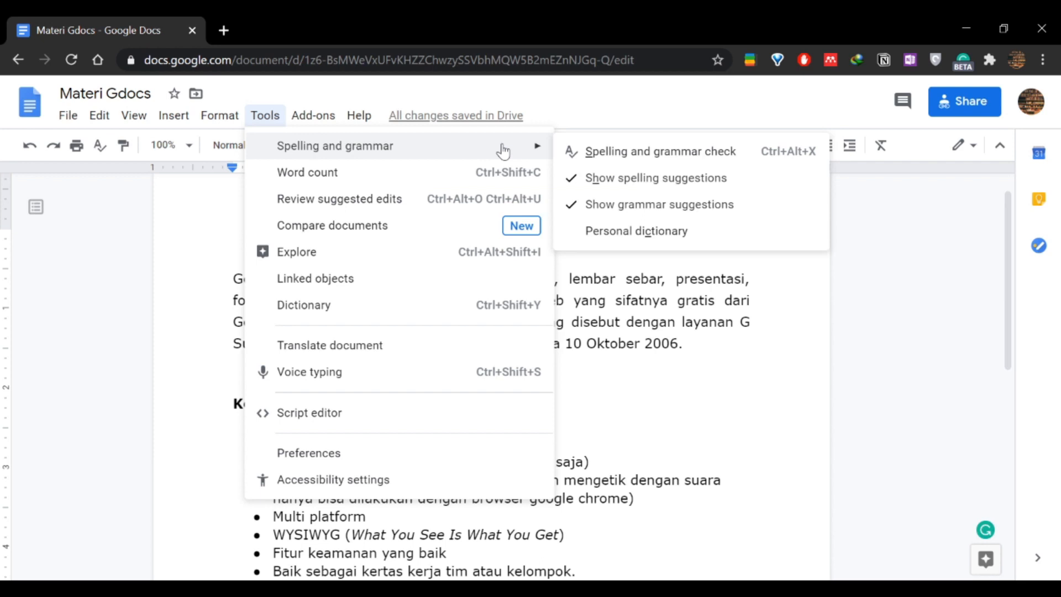
pyautogui.click(606, 161)
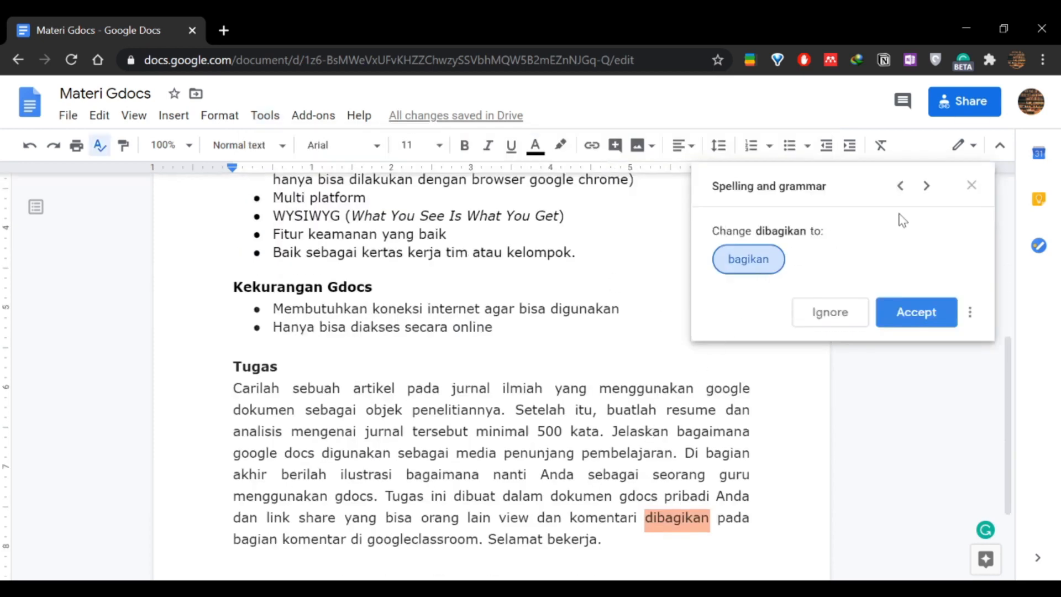
pyautogui.click(972, 186)
pyautogui.scroll(-1, 446, 332)
pyautogui.scroll(4, 448, 332)
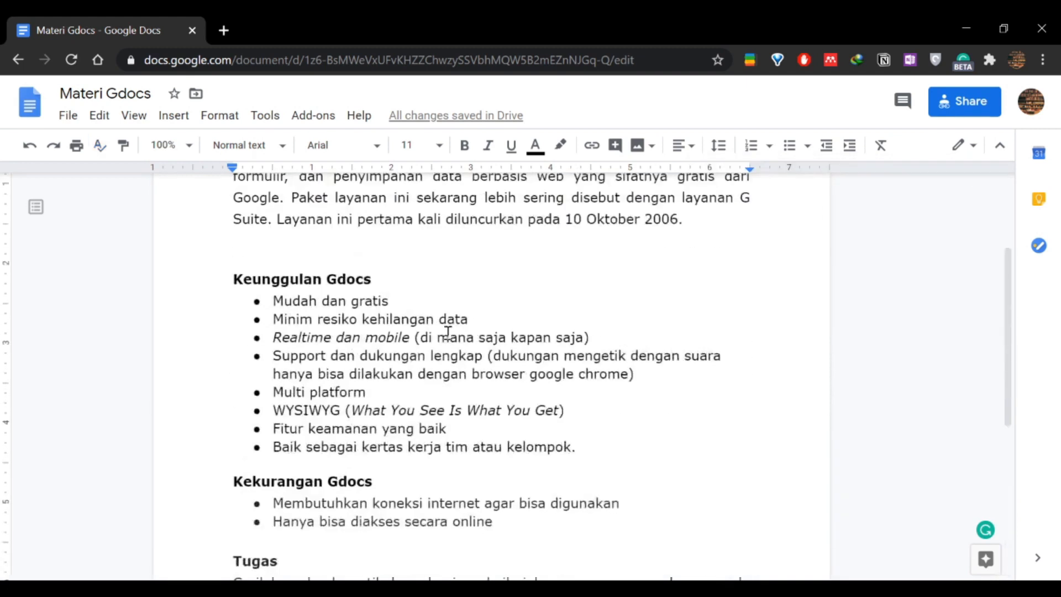
# - Select the whole document, run the spelling and grammar check, and ignore the suggestions for "dibagikan" and "googleclassroom"
pyautogui.hotkey('ctrl', 'a')
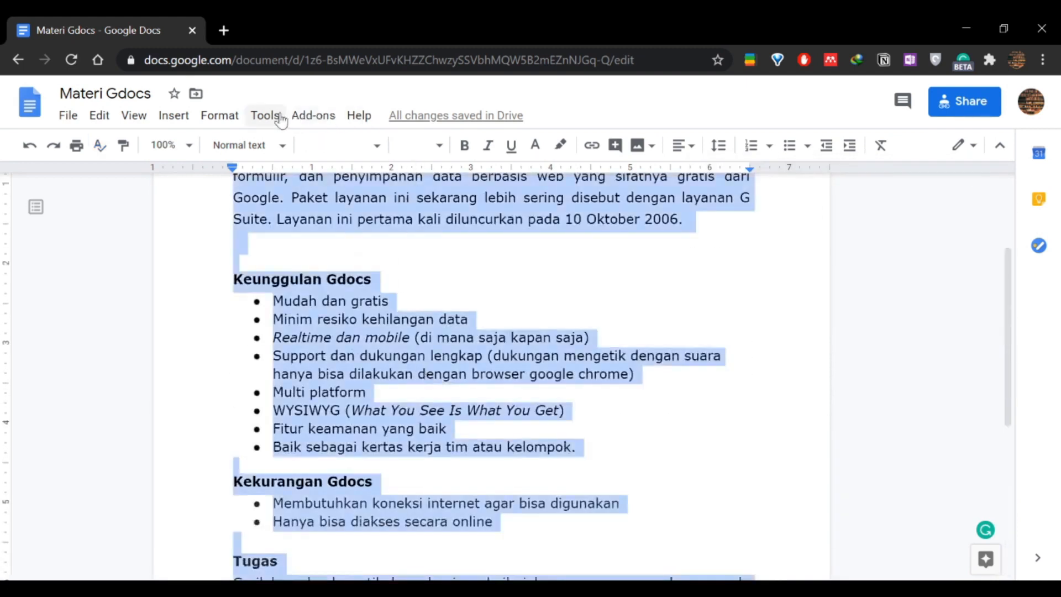
pyautogui.click(313, 115)
pyautogui.moveTo(266, 115)
pyautogui.moveTo(293, 152)
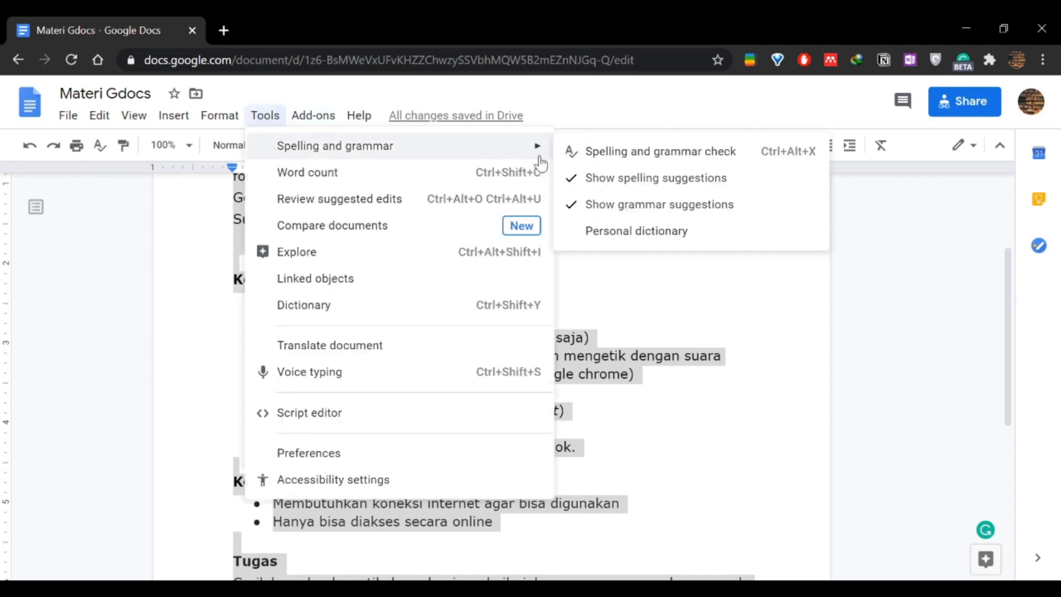
pyautogui.click(597, 157)
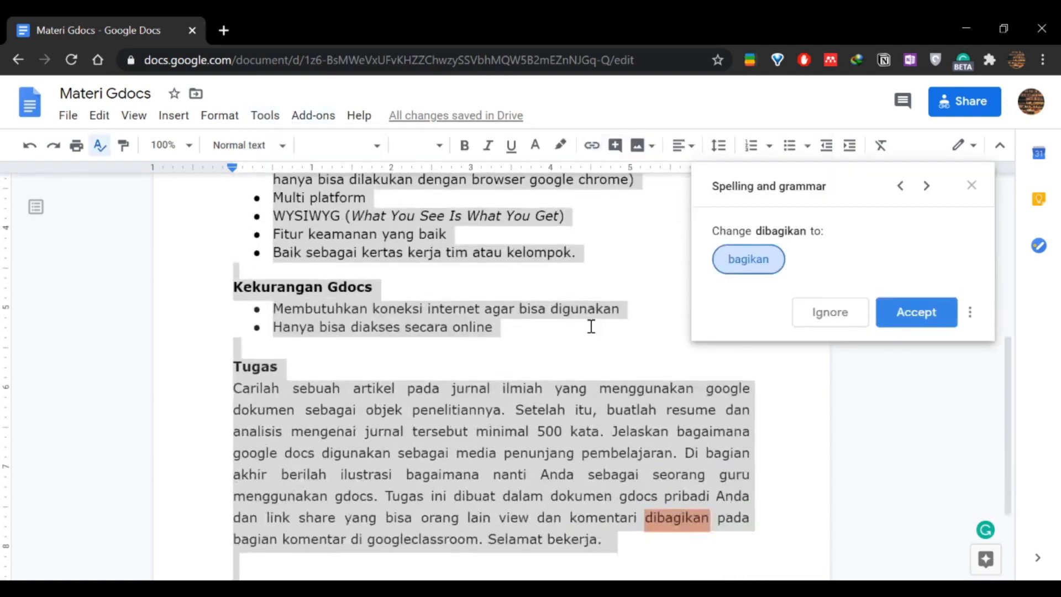
pyautogui.click(848, 313)
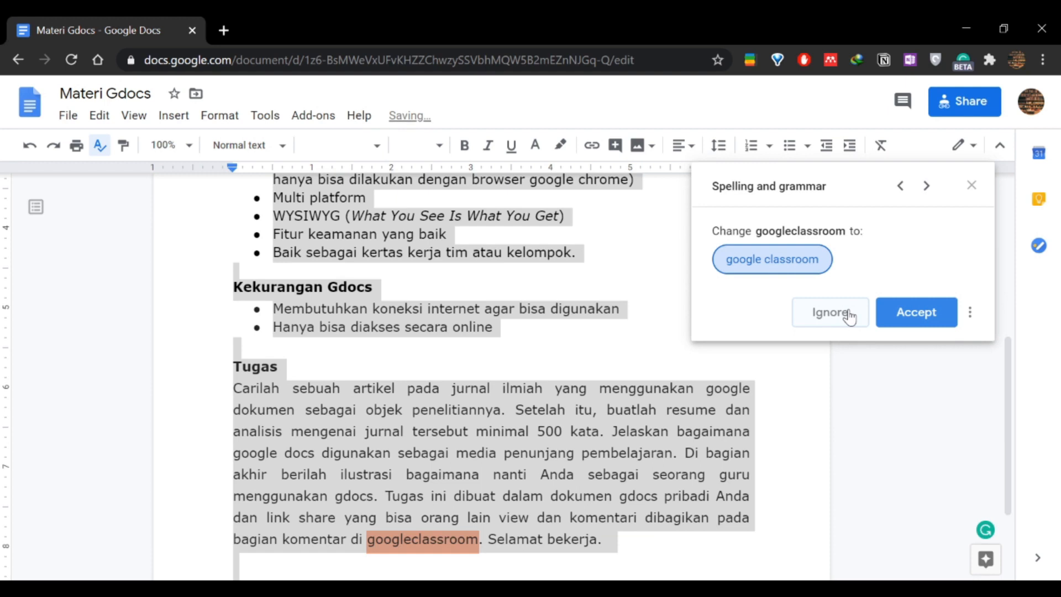
pyautogui.click(849, 314)
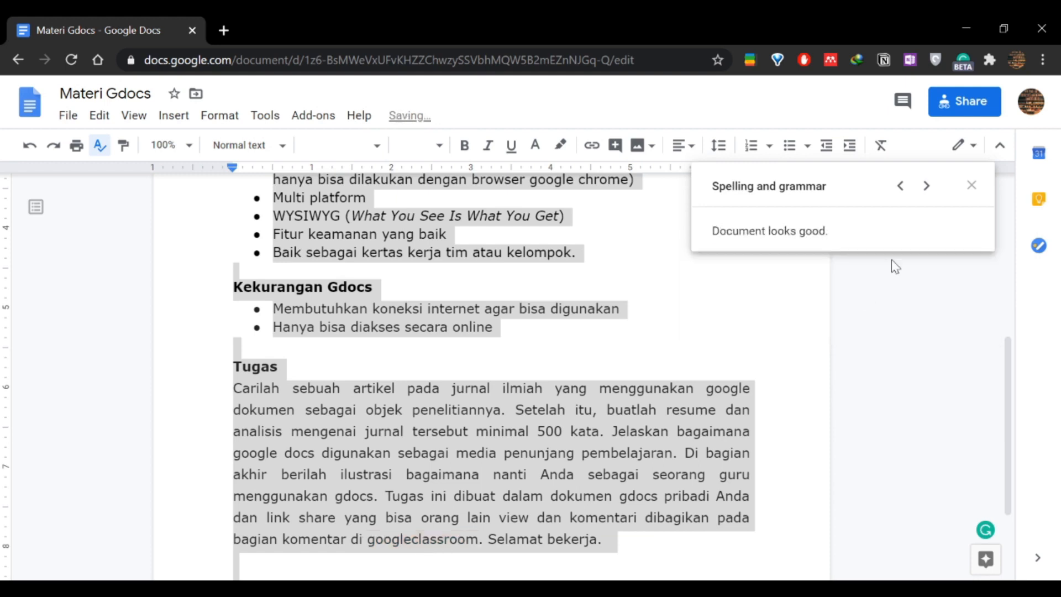
pyautogui.click(972, 188)
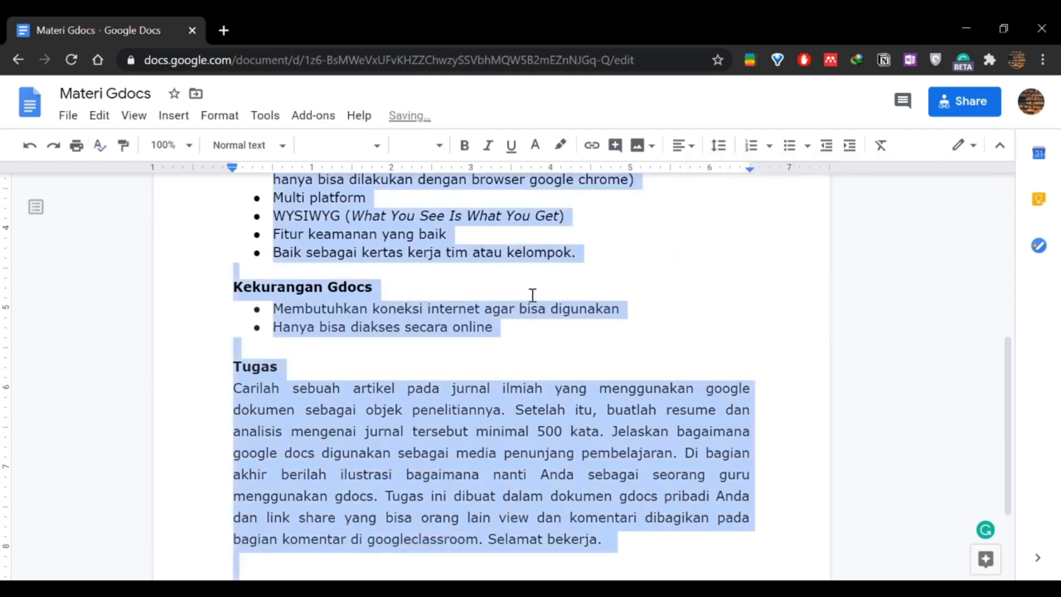
# - Deselect the text, view the whole document's word count, and close it without changing its settings
pyautogui.click(531, 293)
pyautogui.scroll(6, 329, 192)
pyautogui.click(325, 126)
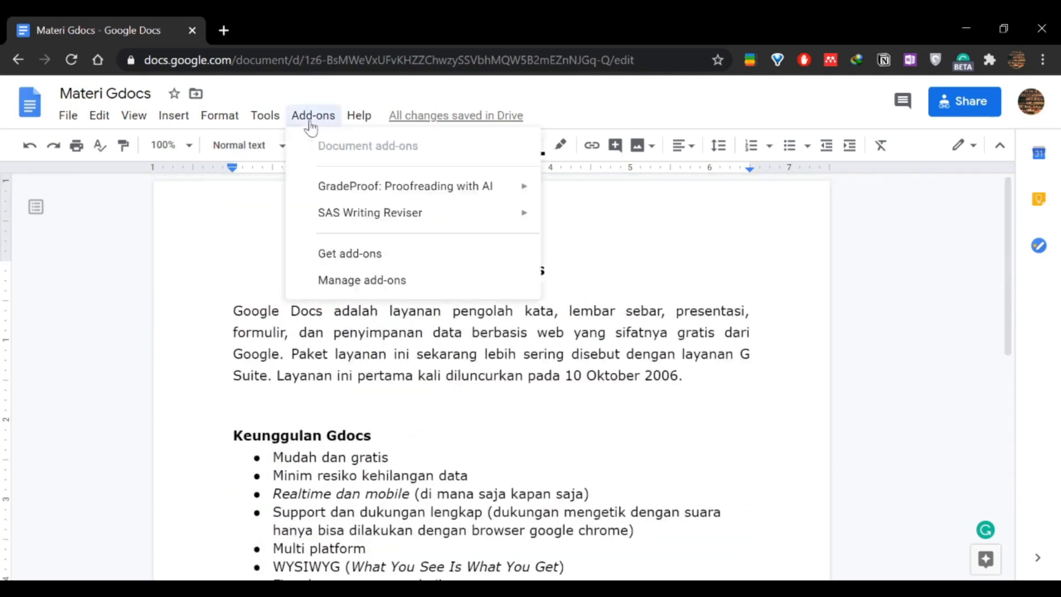
pyautogui.moveTo(265, 116)
pyautogui.click(278, 172)
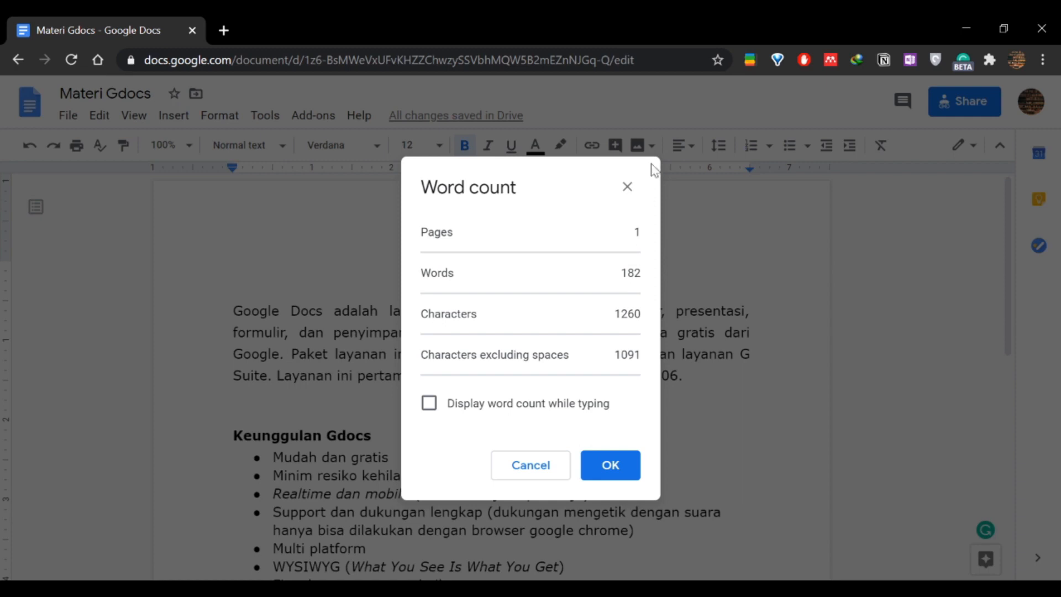
pyautogui.click(626, 188)
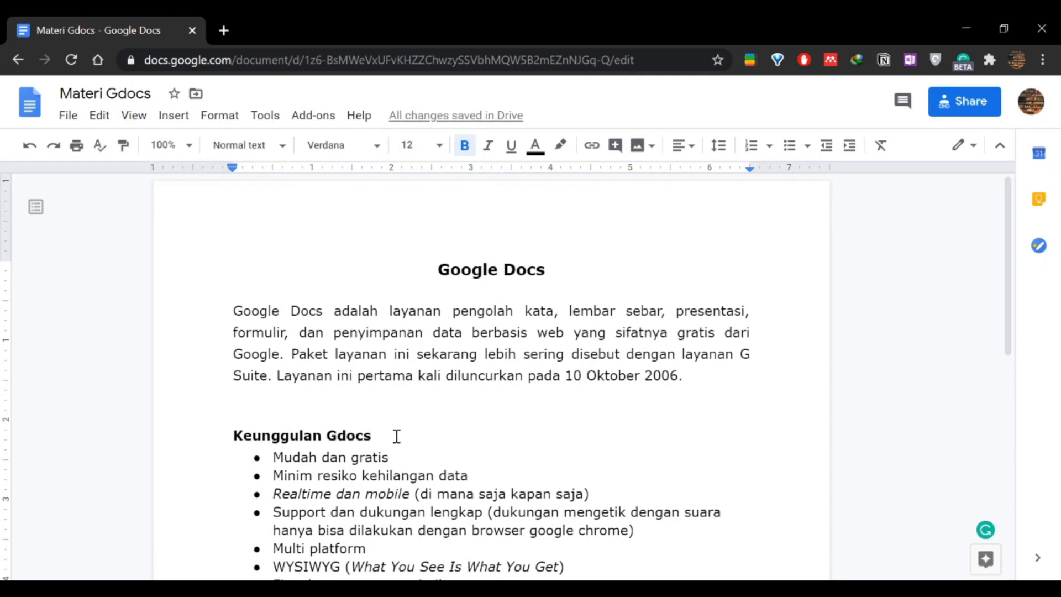
# - Turn on the display of the word count while typing
pyautogui.click(249, 117)
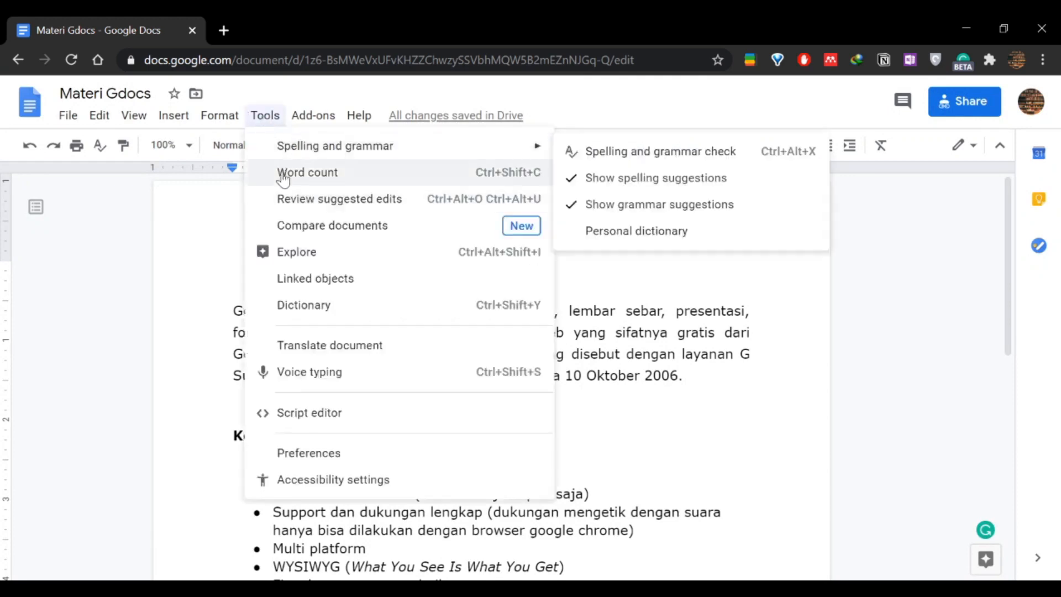
pyautogui.click(282, 172)
pyautogui.click(429, 403)
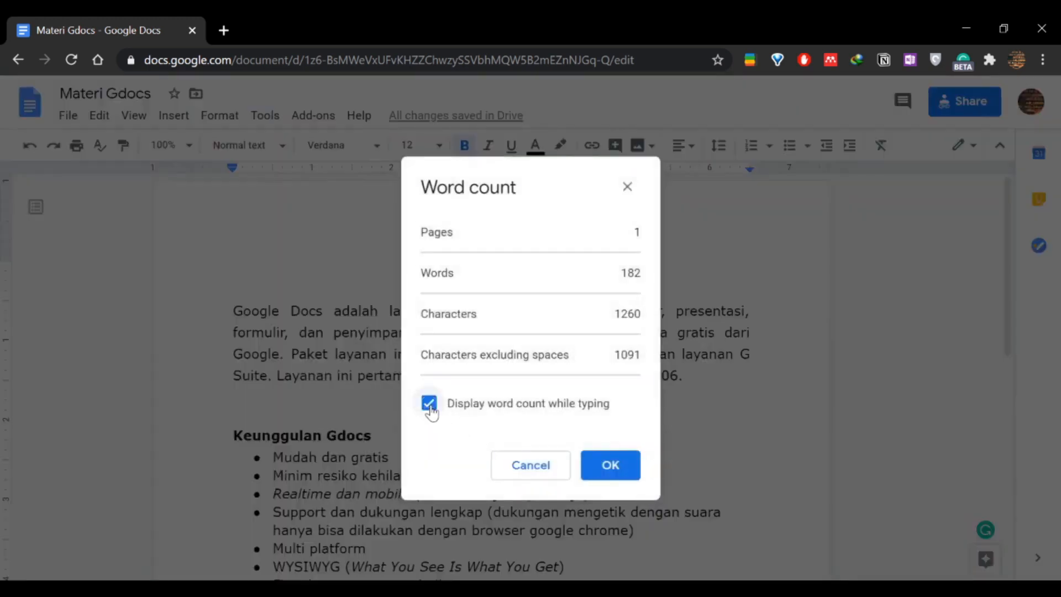
pyautogui.click(610, 466)
# - Expand the on-page word counter to examine its page, word and character counts, and collapse it again
pyautogui.click(157, 546)
pyautogui.click(157, 546)
pyautogui.click(158, 547)
pyautogui.click(158, 546)
pyautogui.click(157, 546)
pyautogui.click(157, 546)
pyautogui.click(157, 547)
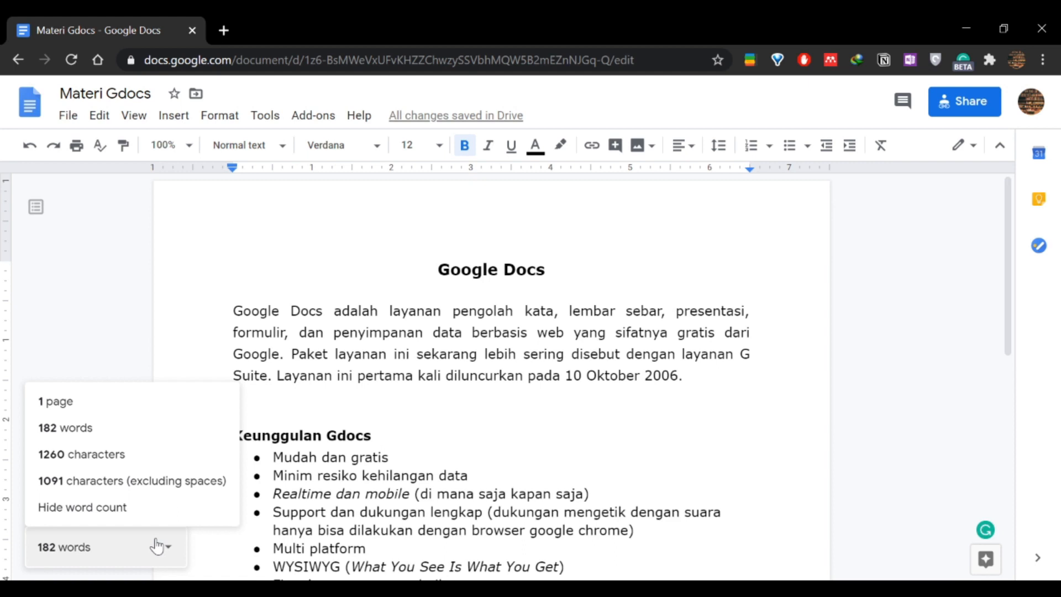
pyautogui.click(157, 546)
pyautogui.click(158, 546)
pyautogui.click(157, 546)
pyautogui.click(157, 547)
pyautogui.click(157, 546)
# - View the options for comparing documents and close them without choosing a comparison document
pyautogui.click(266, 119)
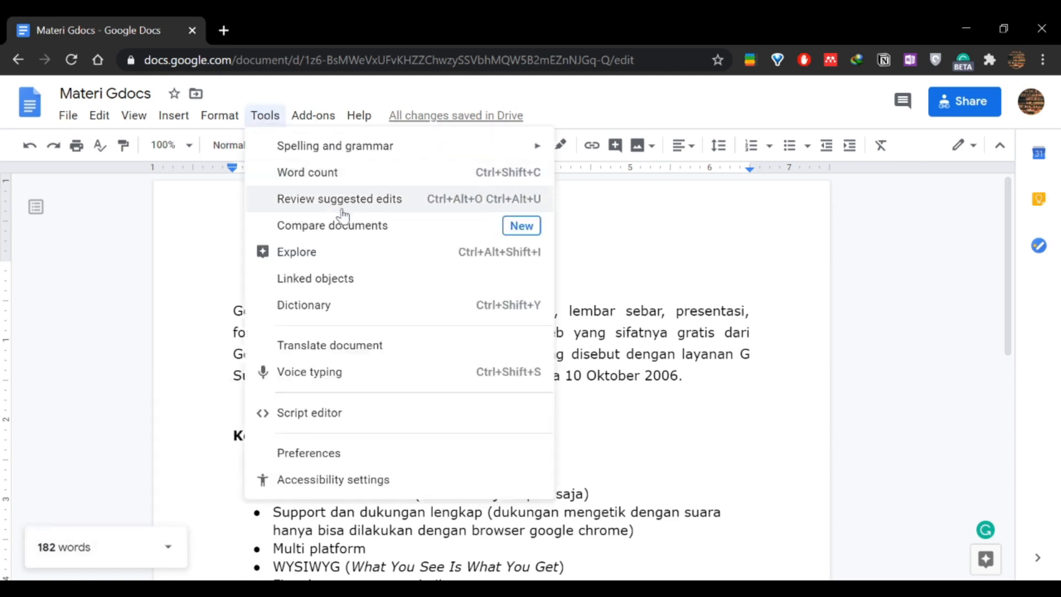
pyautogui.click(396, 228)
pyautogui.click(727, 217)
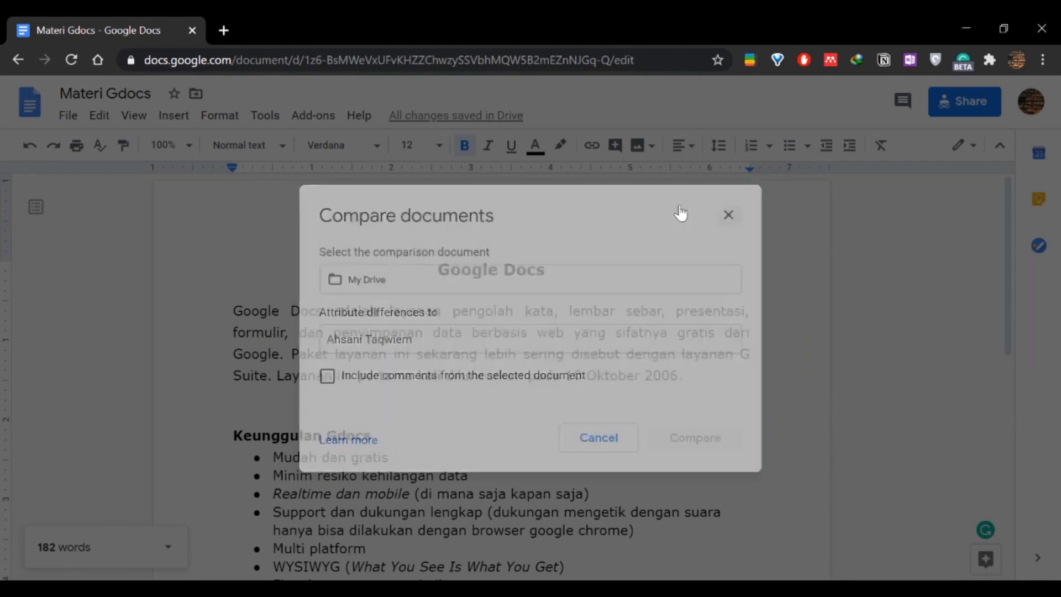
# - Open Explore, choose the suggested topic "Google Docs, Sheets, and Slides", and view its search suggestions
pyautogui.click(262, 116)
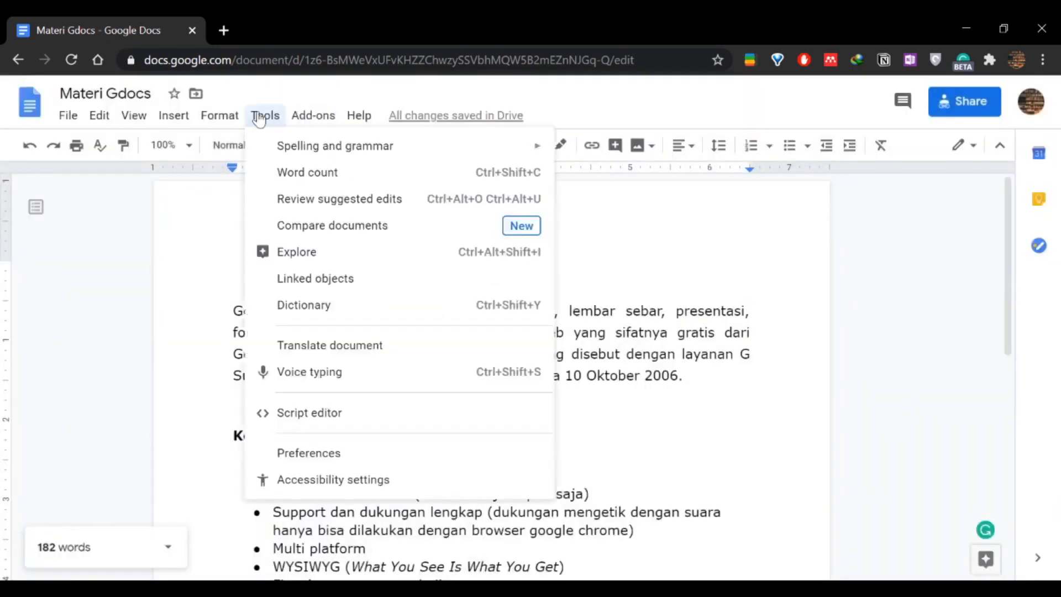
pyautogui.click(317, 256)
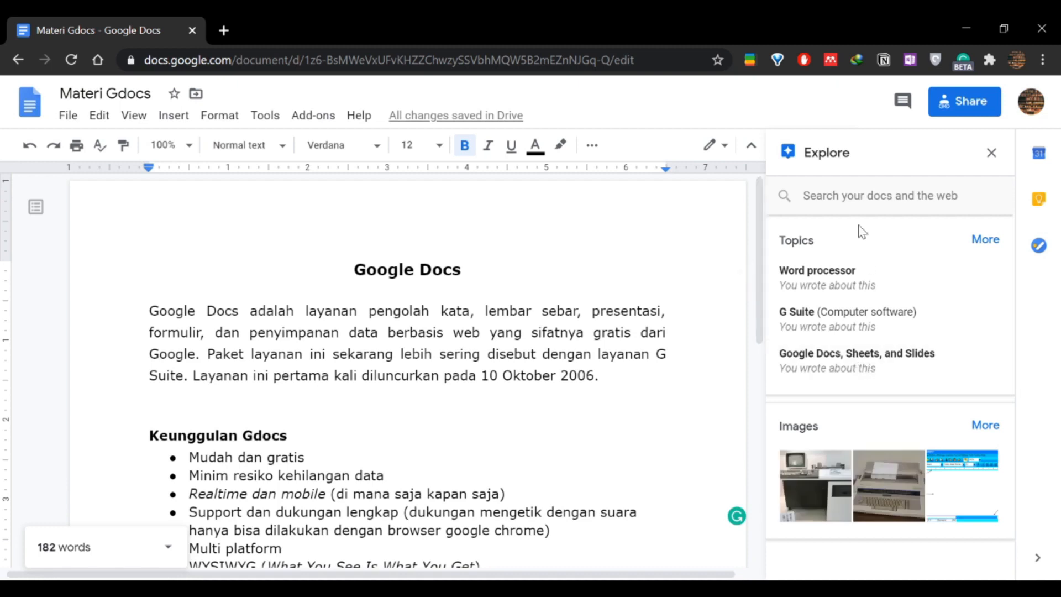
pyautogui.click(848, 200)
pyautogui.click(905, 361)
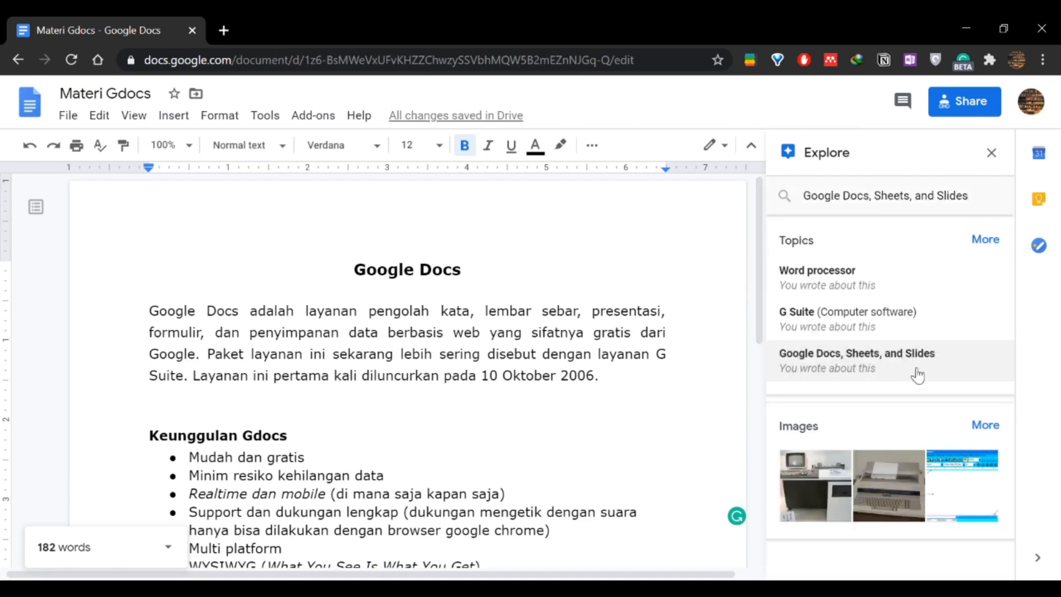
pyautogui.click(870, 197)
pyautogui.click(331, 408)
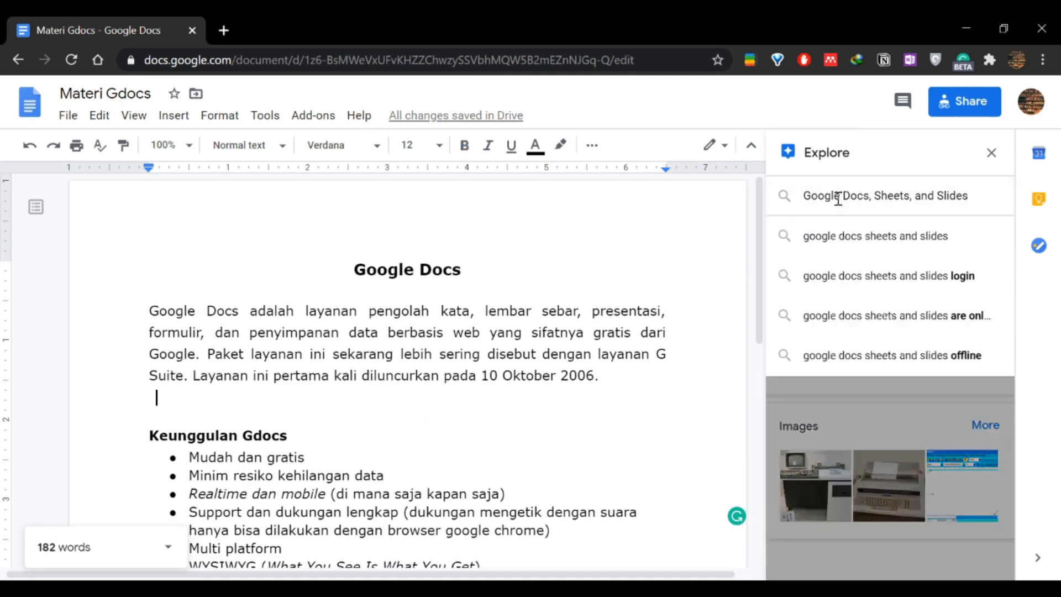
# - Replace the Explore query with "bj habibie" and look through the web results
pyautogui.tripleClick(838, 198)
pyautogui.press('BackSpace')
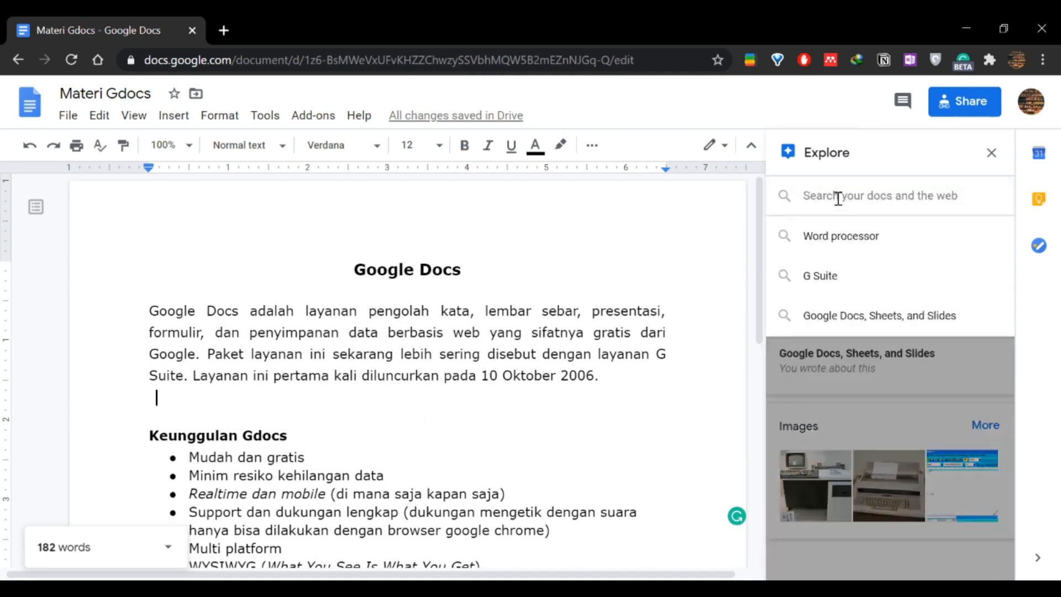
pyautogui.write('bj habibie')
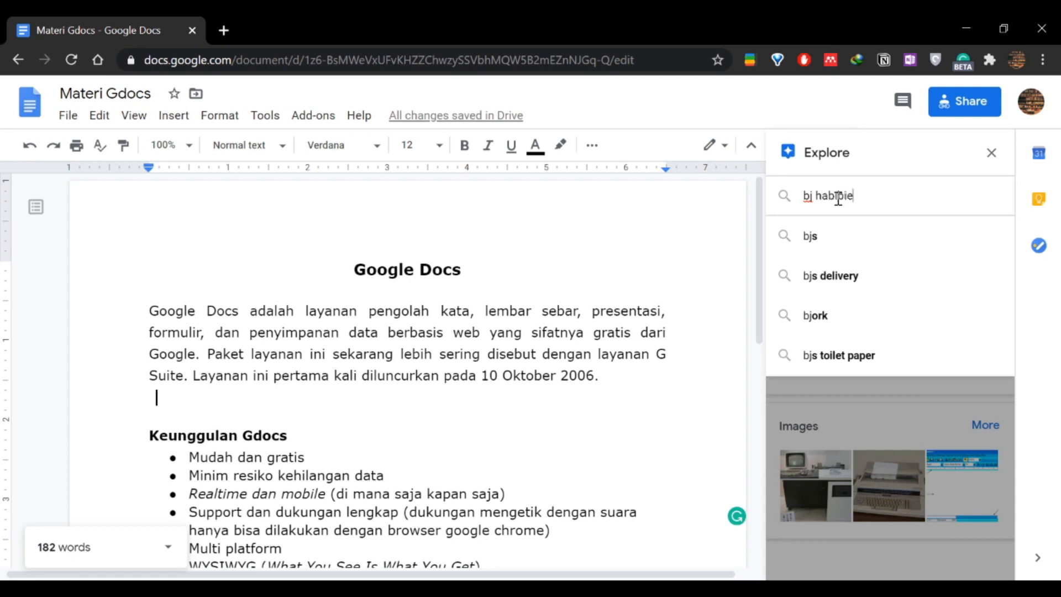
pyautogui.press('Return')
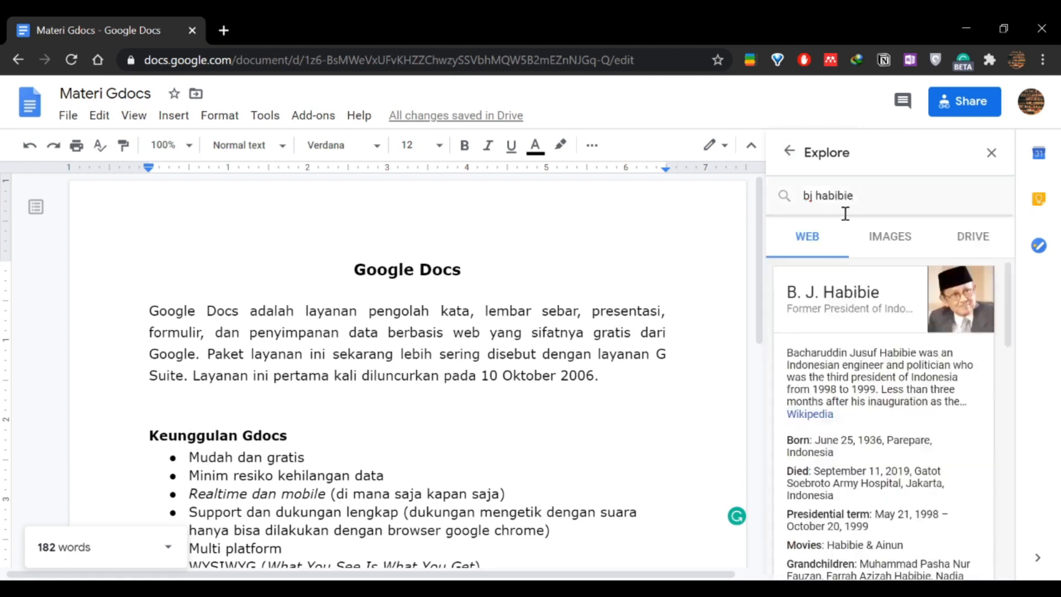
pyautogui.scroll(-5, 911, 307)
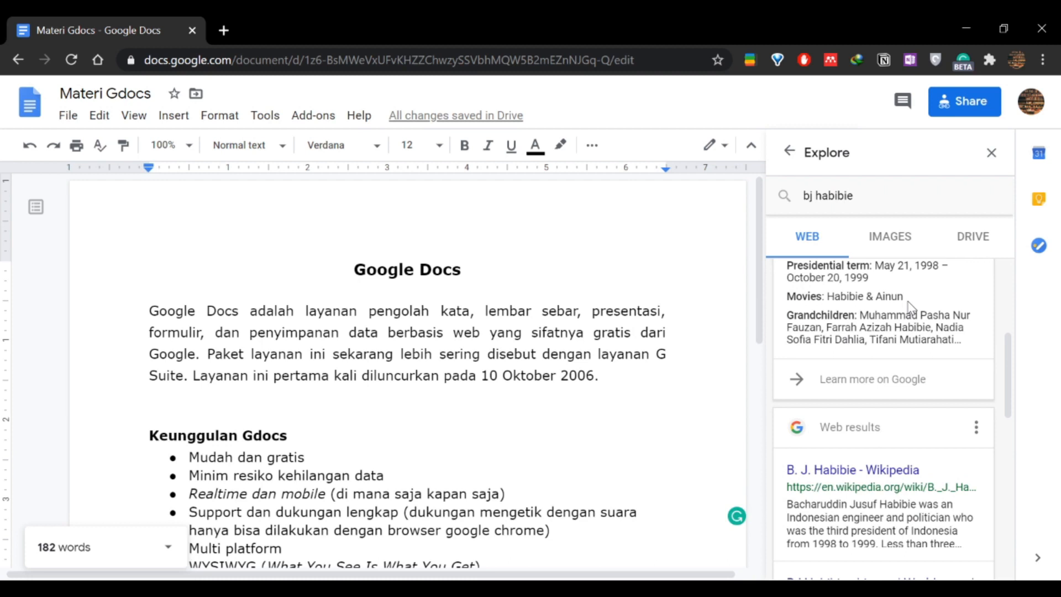
pyautogui.scroll(5, 911, 308)
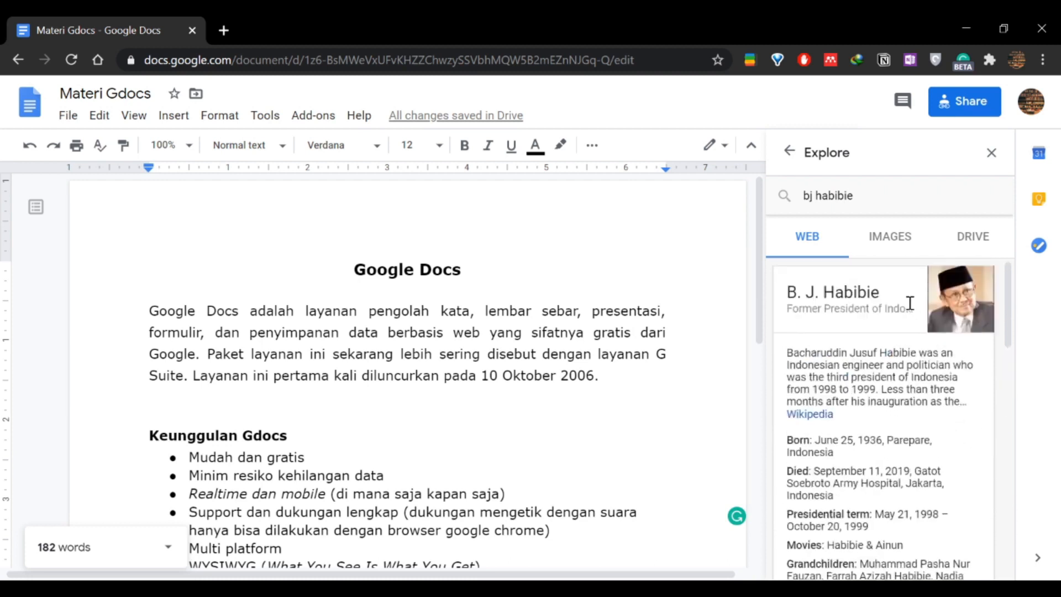
# - Extend the Explore search to "bj habibie book" and look through the web results for a source to cite
pyautogui.click(882, 201)
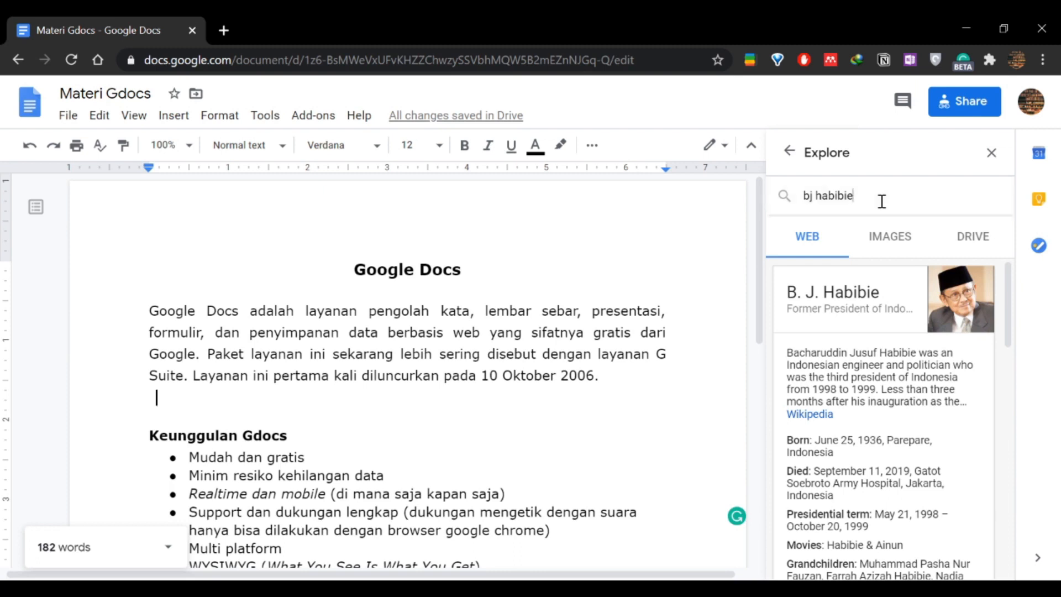
pyautogui.write('book')
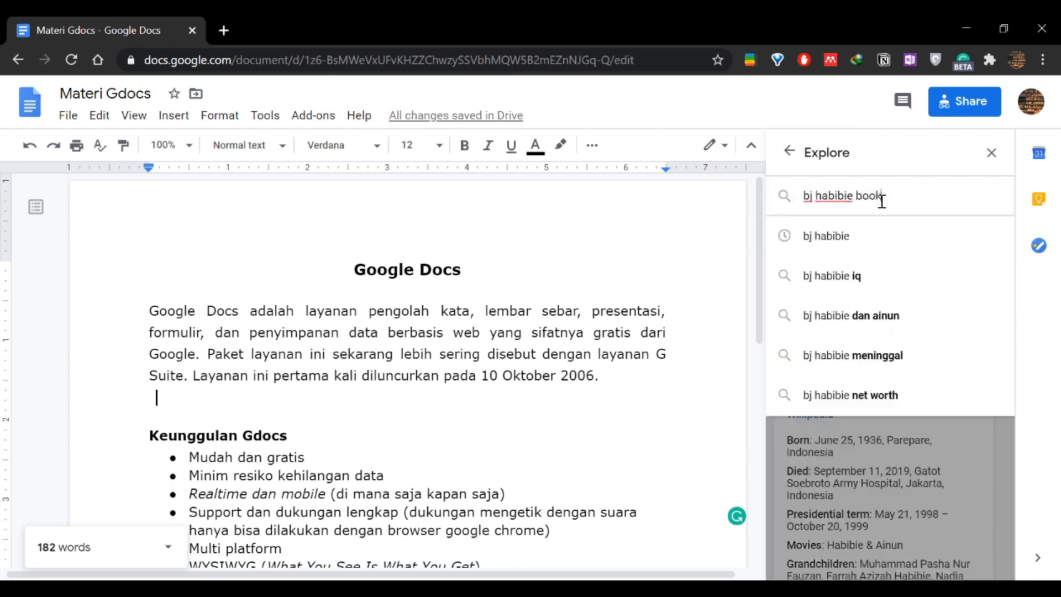
pyautogui.press('Return')
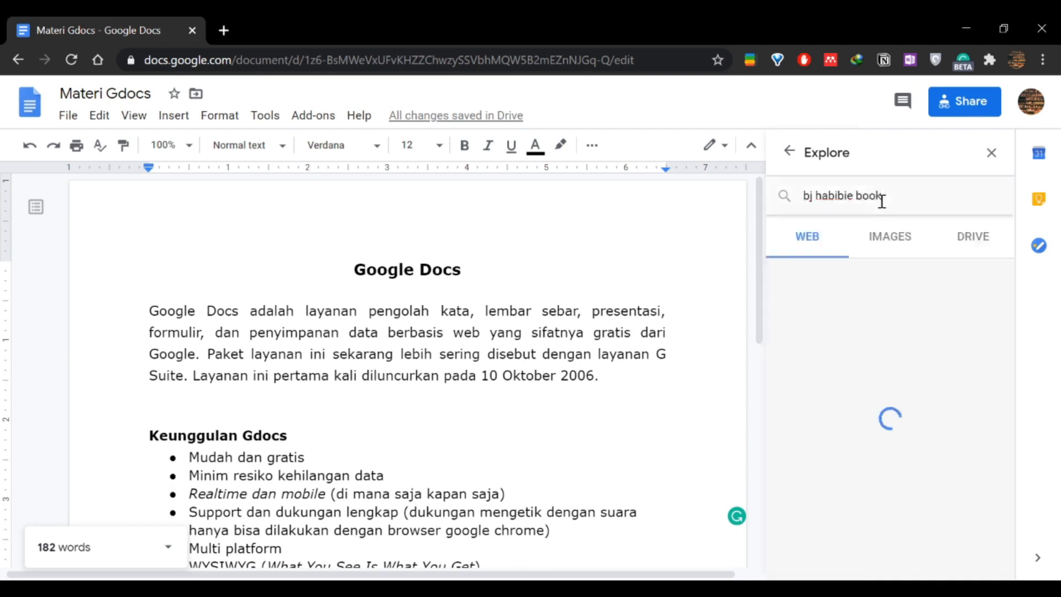
pyautogui.scroll(-8, 912, 411)
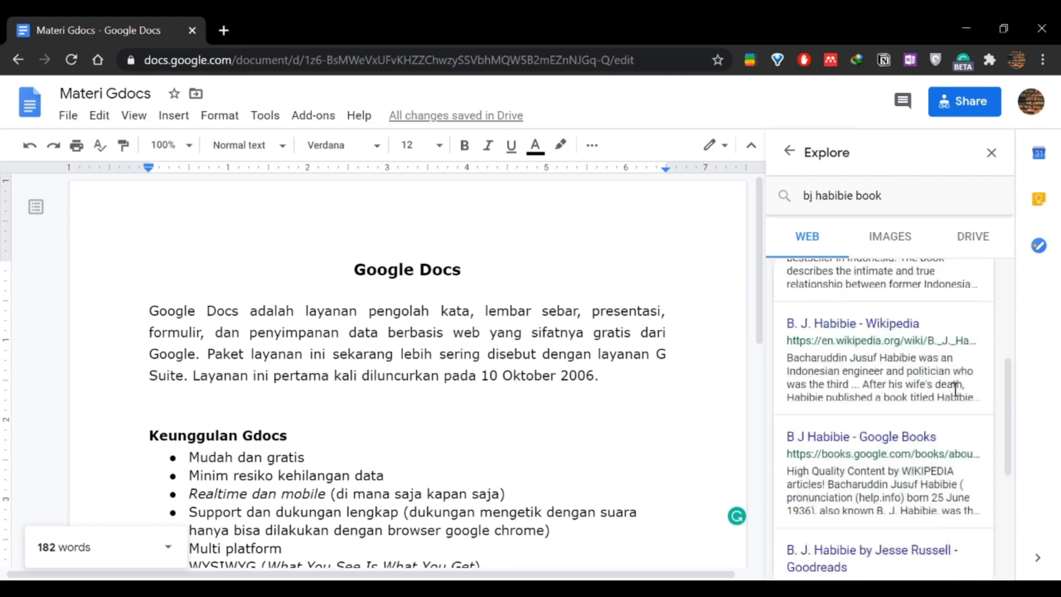
pyautogui.scroll(5, 912, 410)
# - Enter "abcdefg" on the line below the introductory paragraph and cite the "Habibie & Ainun" Amazon result there as a footnote
pyautogui.click(592, 400)
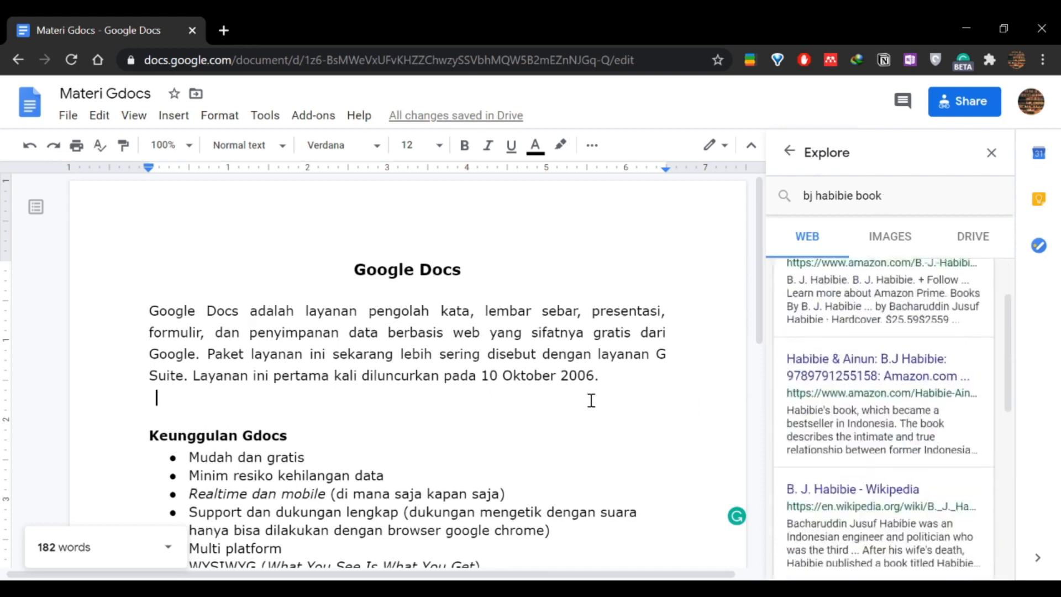
pyautogui.press('BackSpace')
pyautogui.moveTo(963, 395)
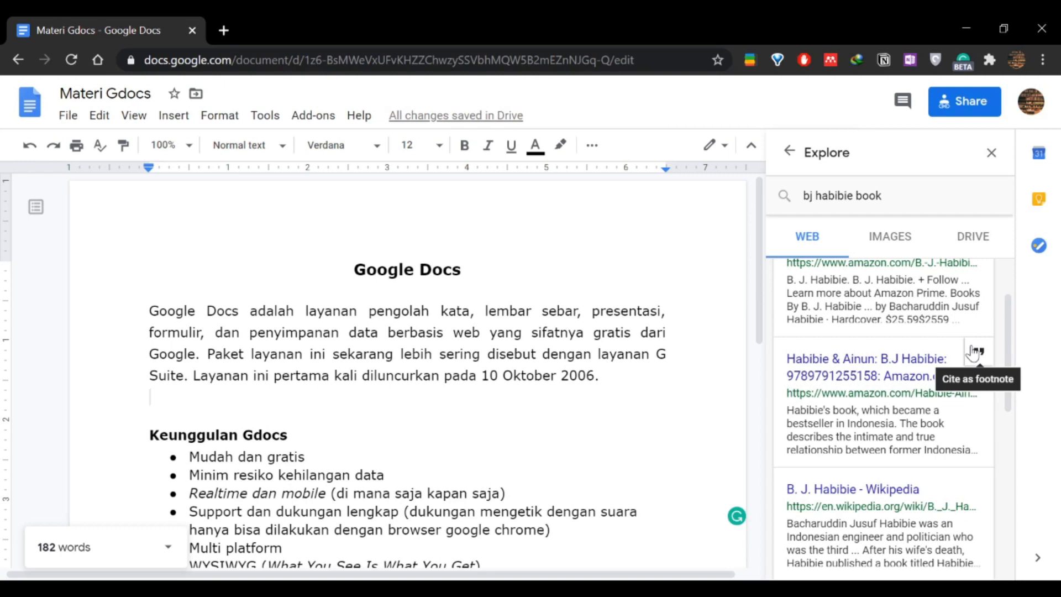
pyautogui.write('abcdefg')
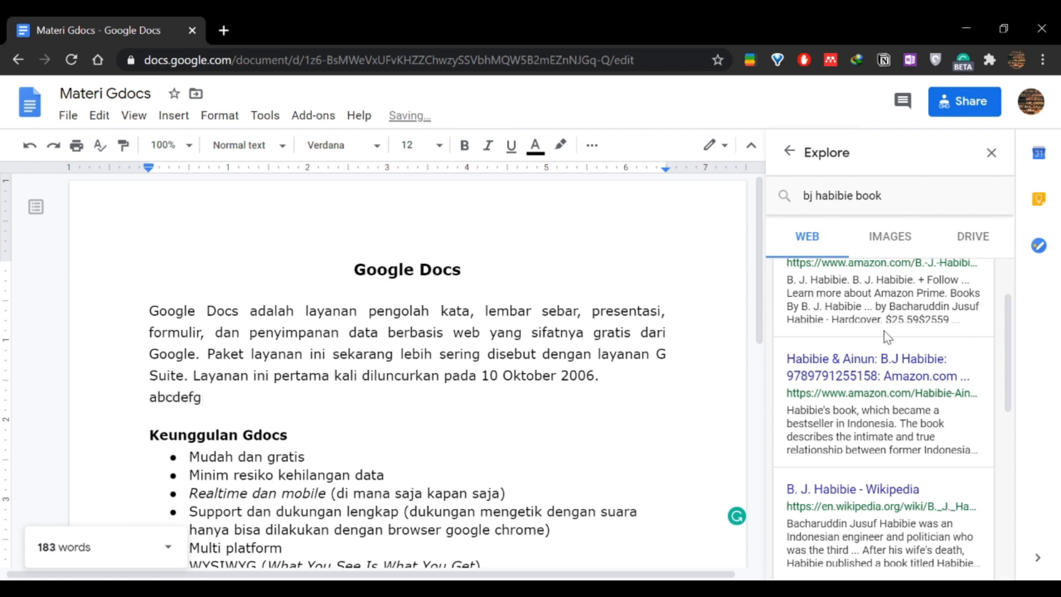
pyautogui.click(978, 354)
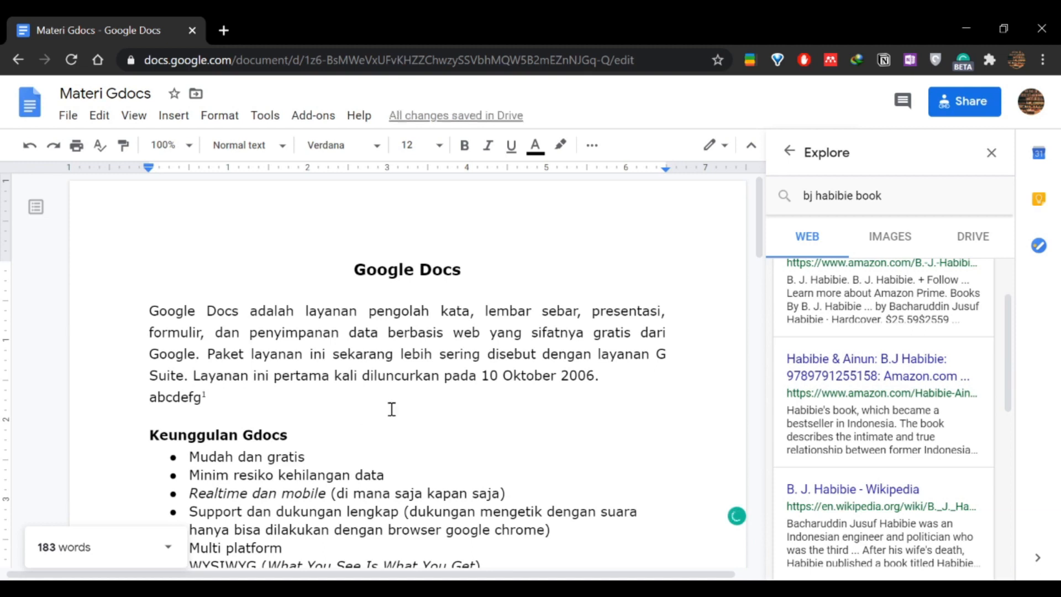
# - Examine the citation footnote at the end of the page and its reference mark in the text
pyautogui.scroll(-8, 392, 409)
pyautogui.scroll(-2, 392, 409)
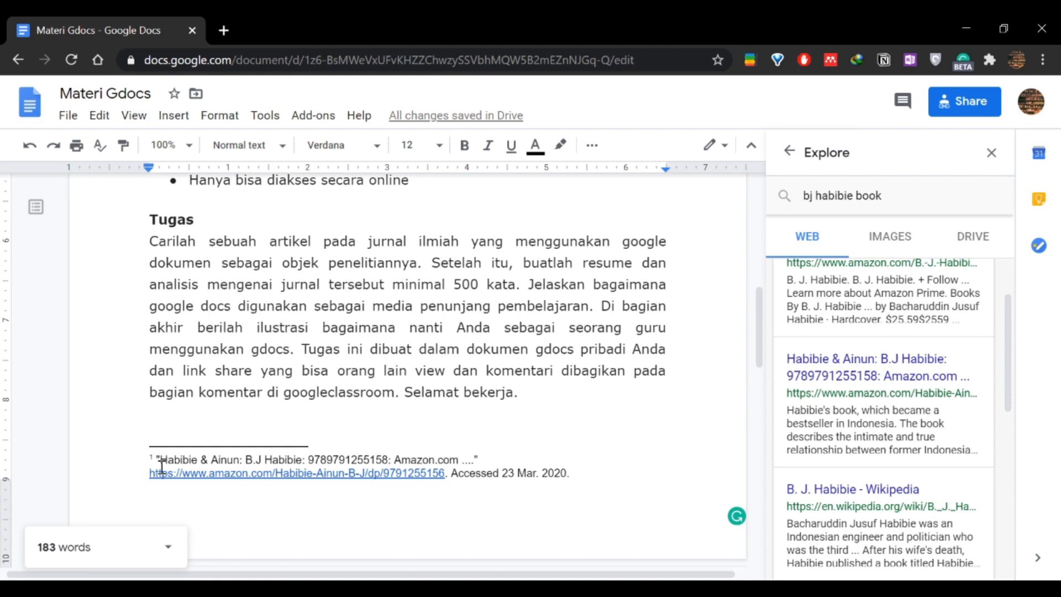
pyautogui.scroll(10, 196, 475)
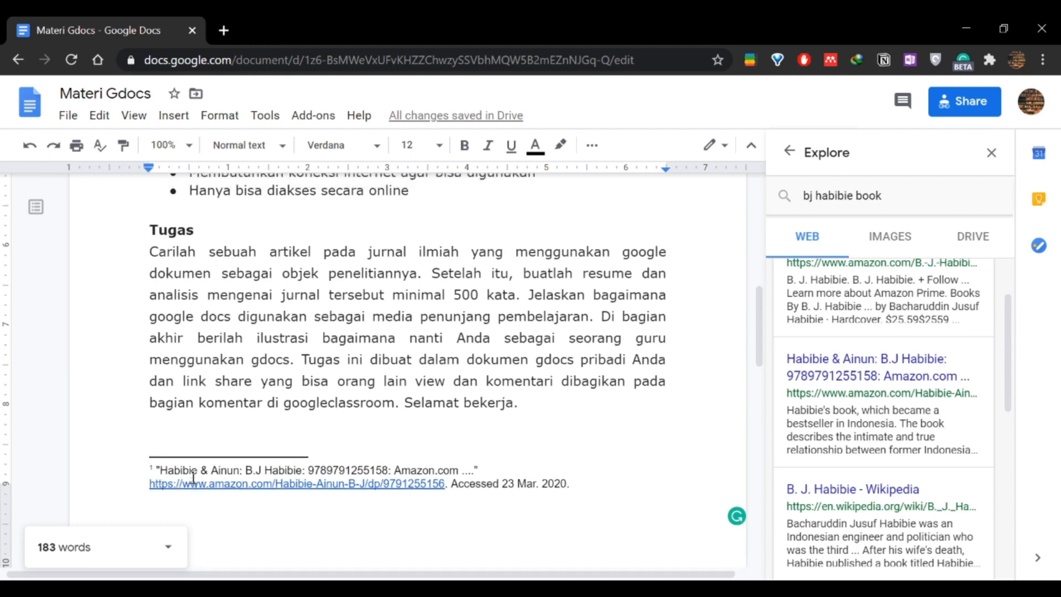
pyautogui.scroll(-5, 197, 489)
pyautogui.scroll(-3, 758, 351)
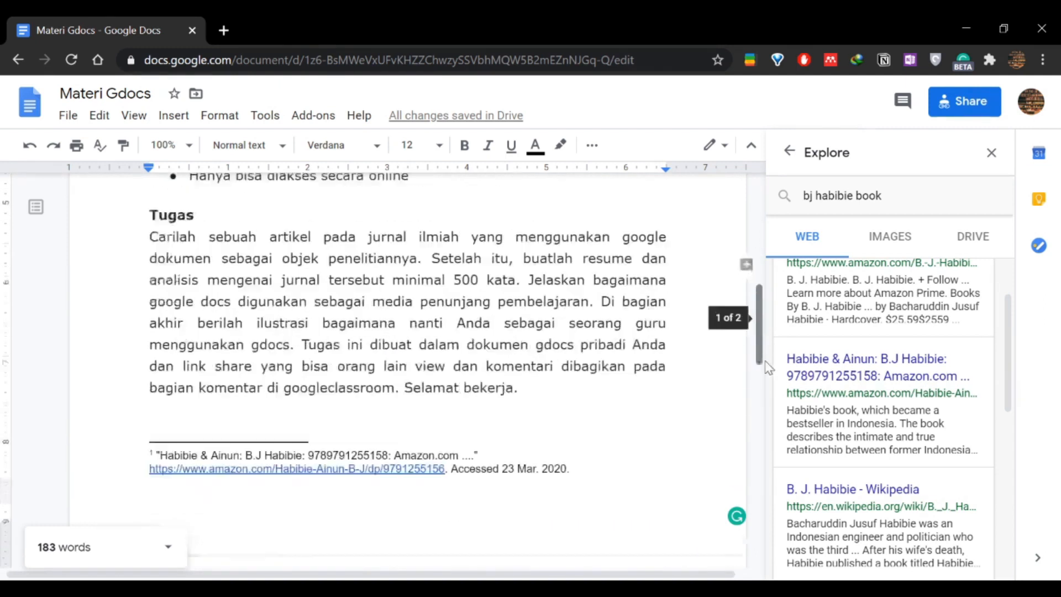
pyautogui.scroll(2, 503, 381)
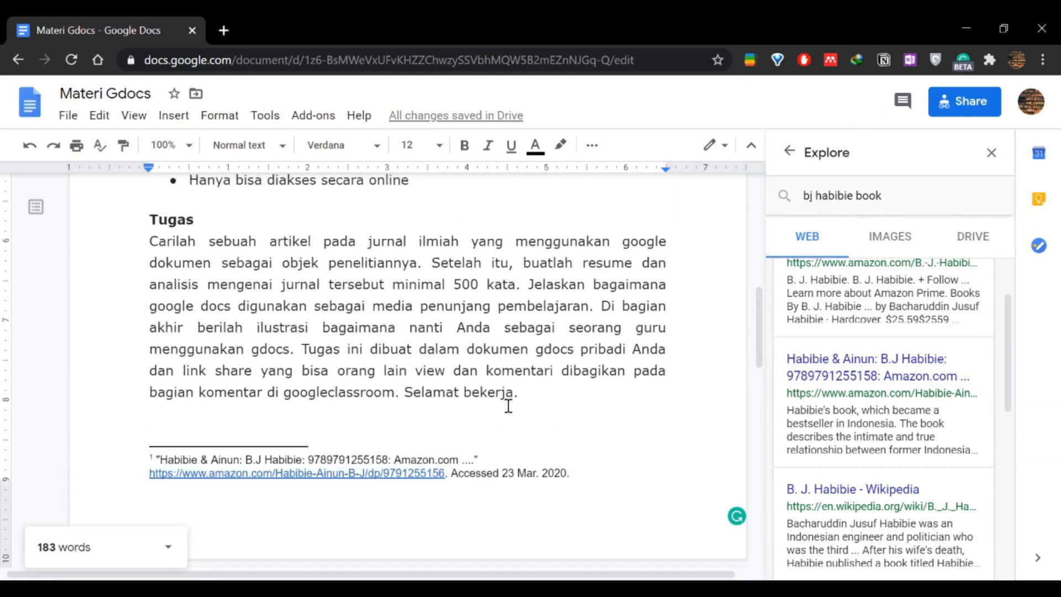
pyautogui.scroll(10, 360, 455)
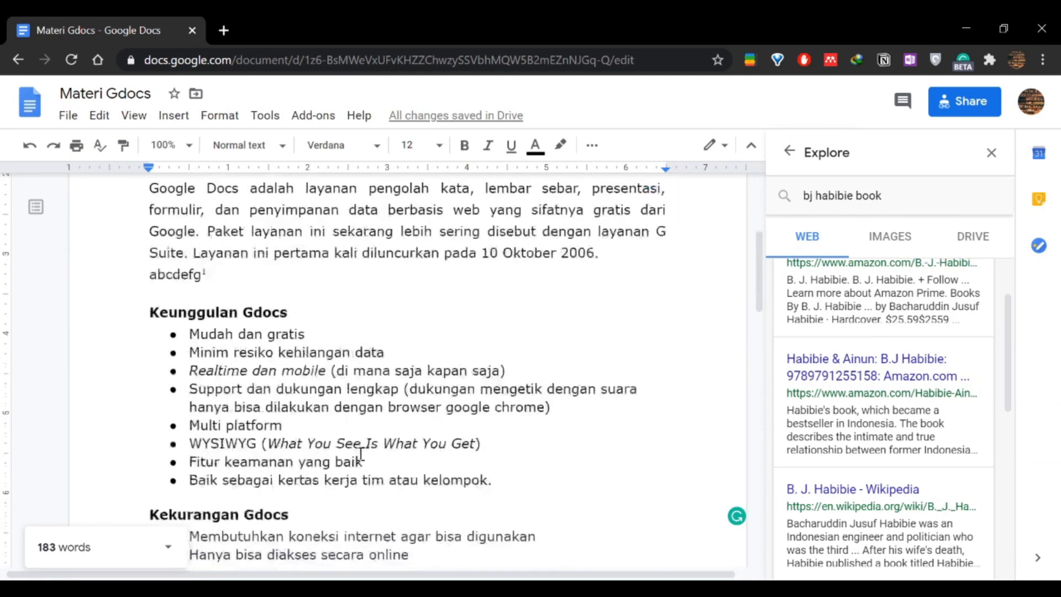
# - Delete "abcdefg" with its footnote reference and remove the extra blank line above the "Keunggulan Gdocs" heading
pyautogui.moveTo(979, 365)
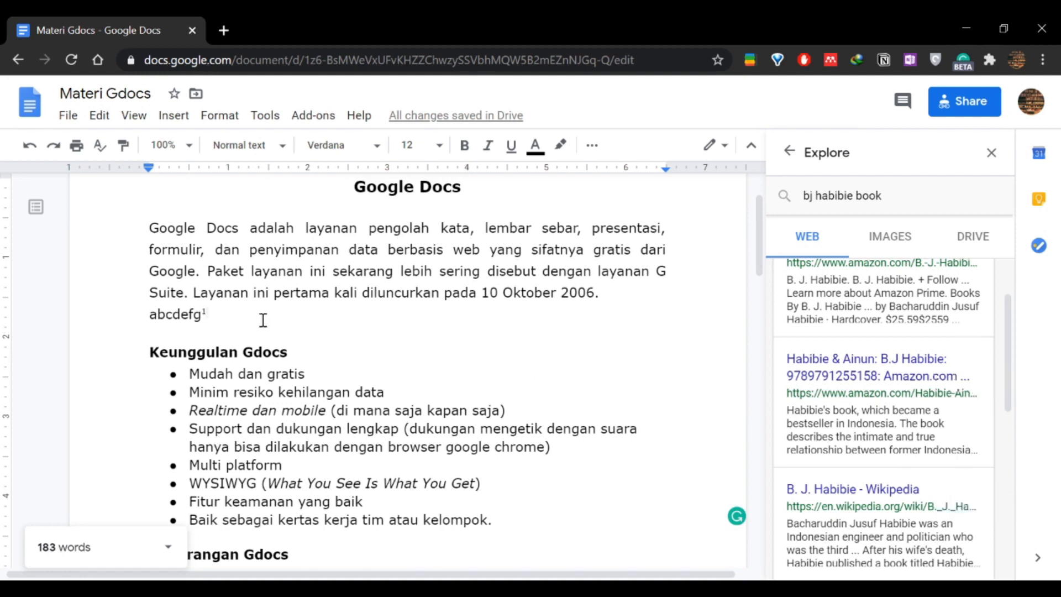
pyautogui.moveTo(224, 323); pyautogui.dragTo(153, 319)
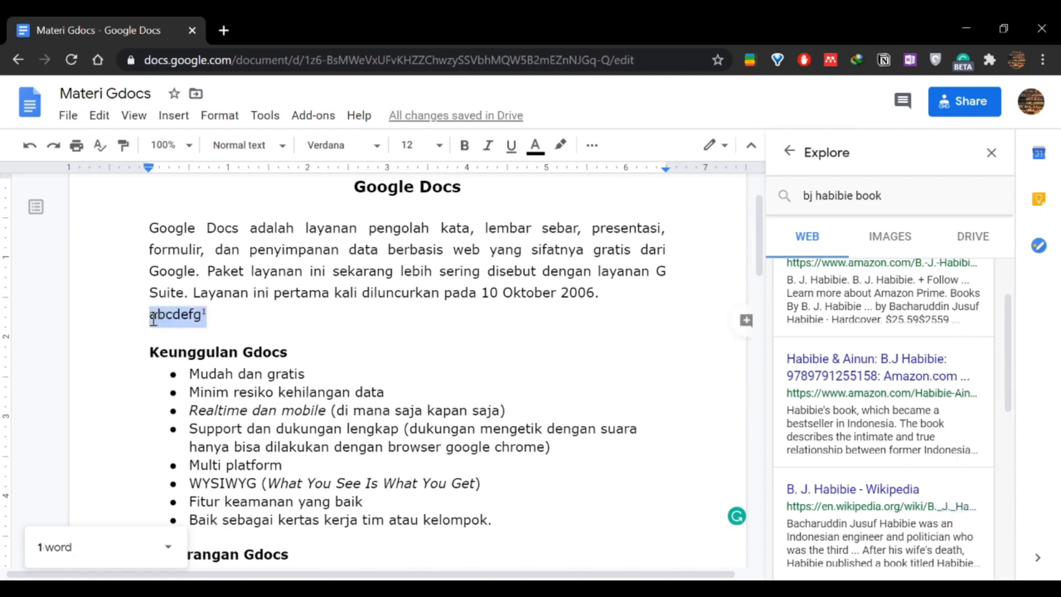
pyautogui.press('BackSpace')
pyautogui.click(265, 115)
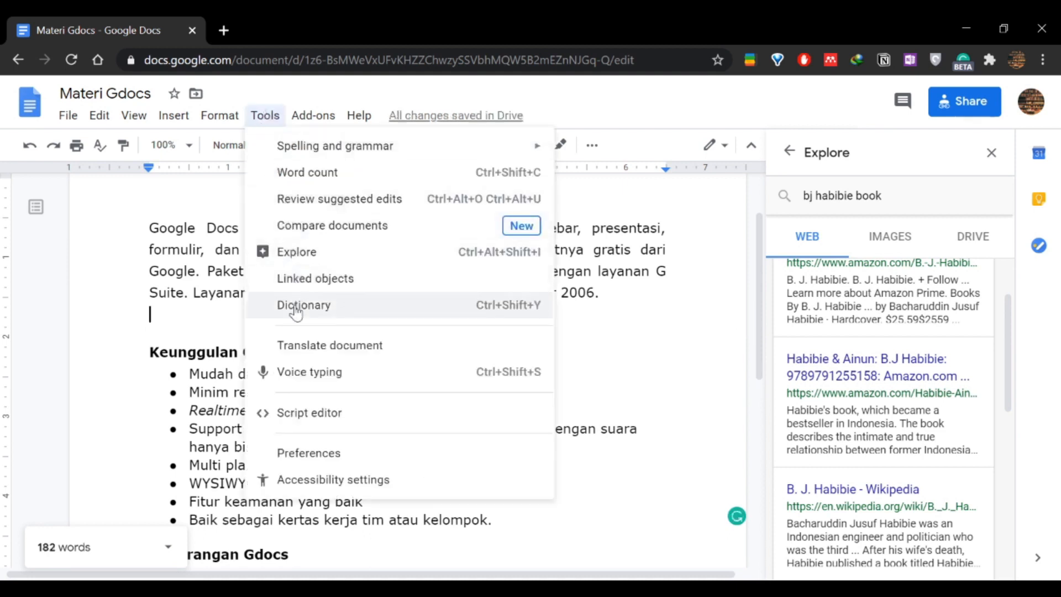
pyautogui.click(173, 326)
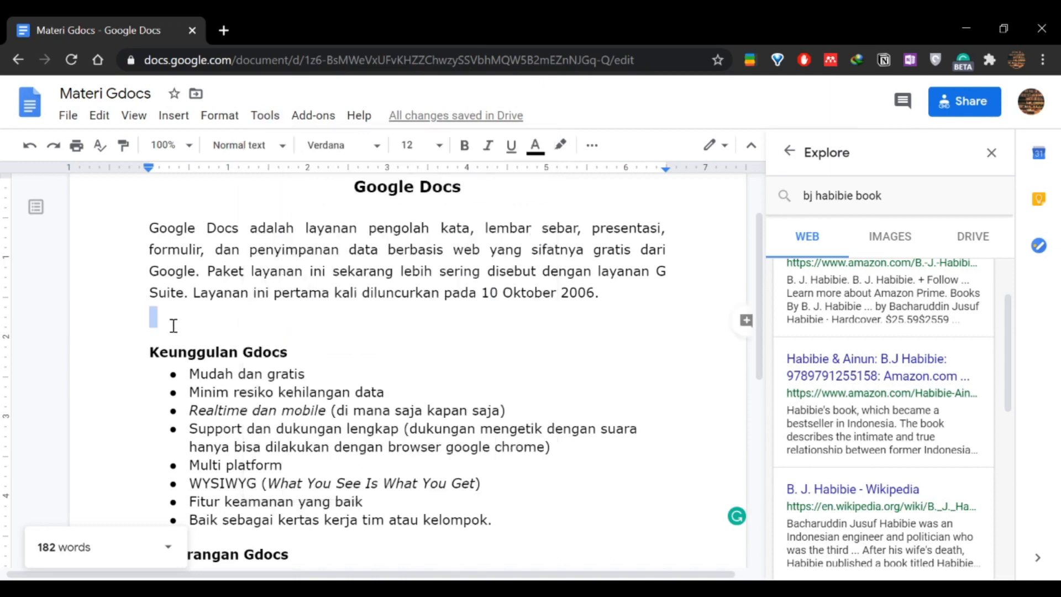
pyautogui.press('BackSpace')
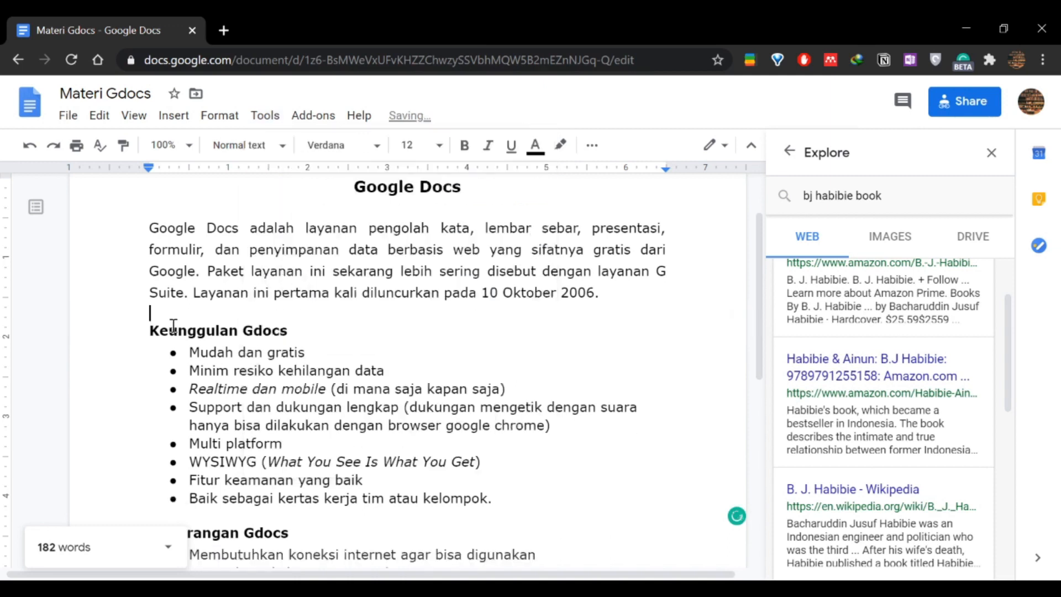
# - Create a Filipino translation of the whole document as a new document titled "Translated copy of Materi Gdocs"
pyautogui.click(267, 115)
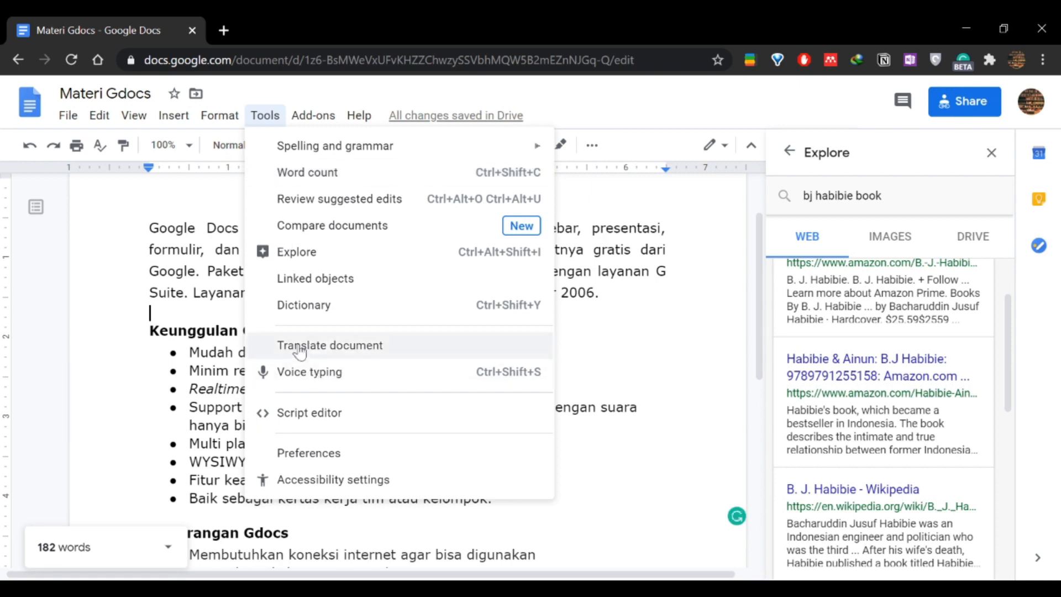
pyautogui.click(179, 273)
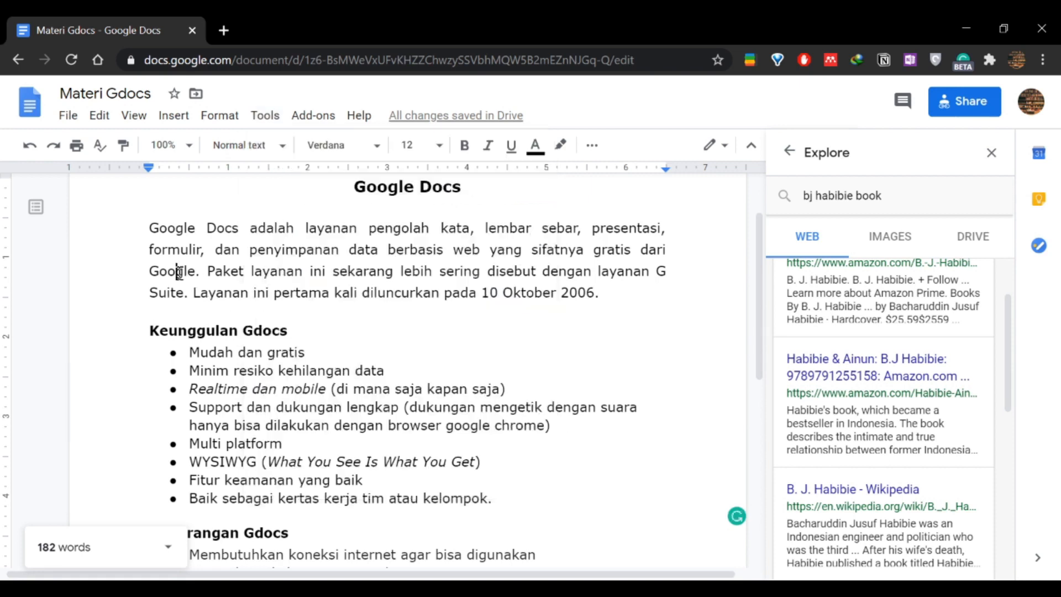
pyautogui.hotkey('ctrl', 'a')
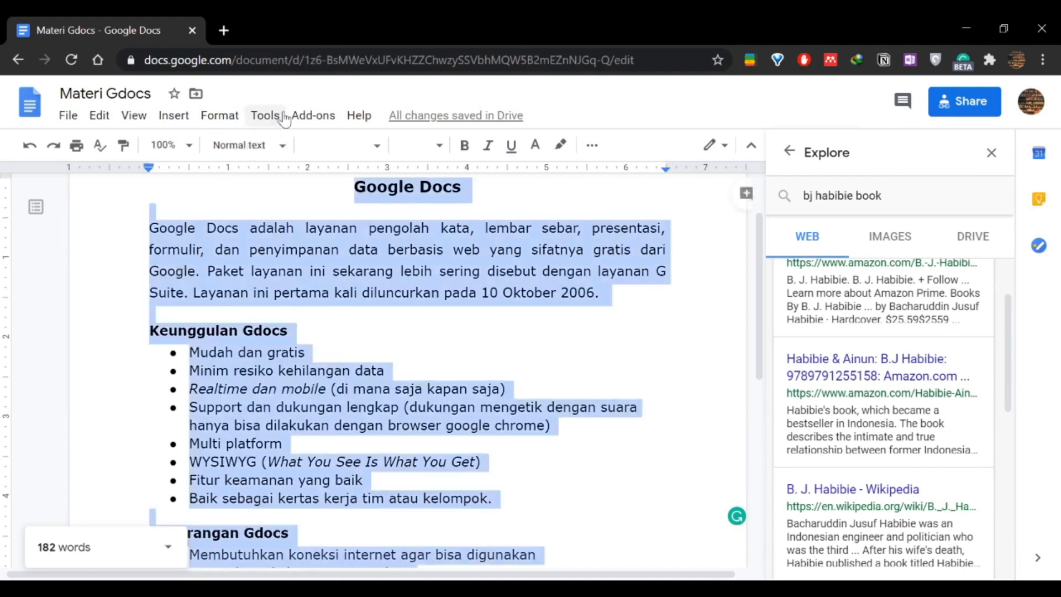
pyautogui.click(281, 117)
pyautogui.click(296, 348)
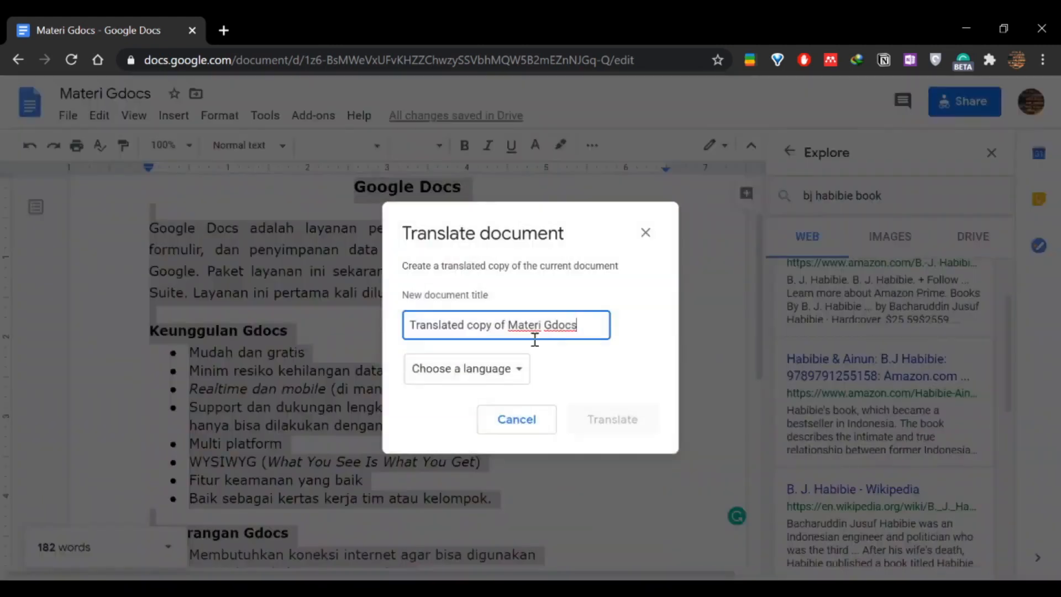
pyautogui.click(505, 370)
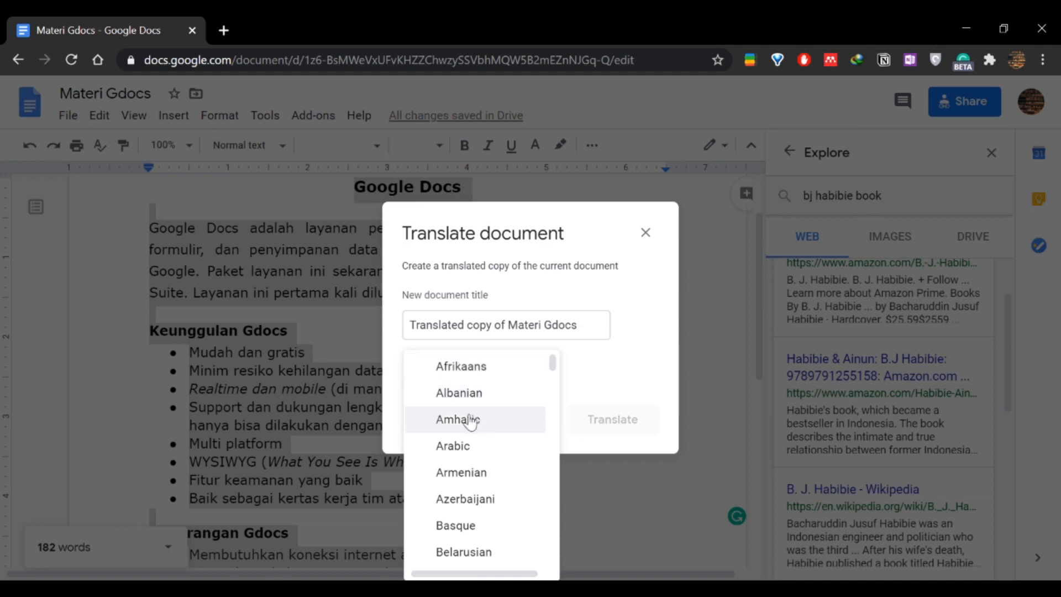
pyautogui.scroll(-2, 480, 449)
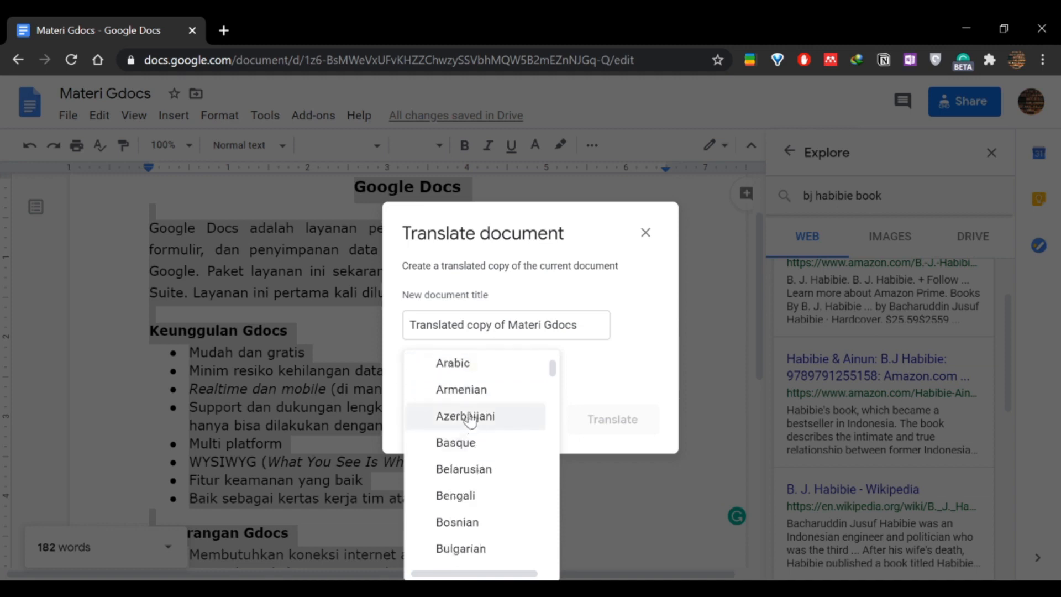
pyautogui.scroll(-15, 507, 441)
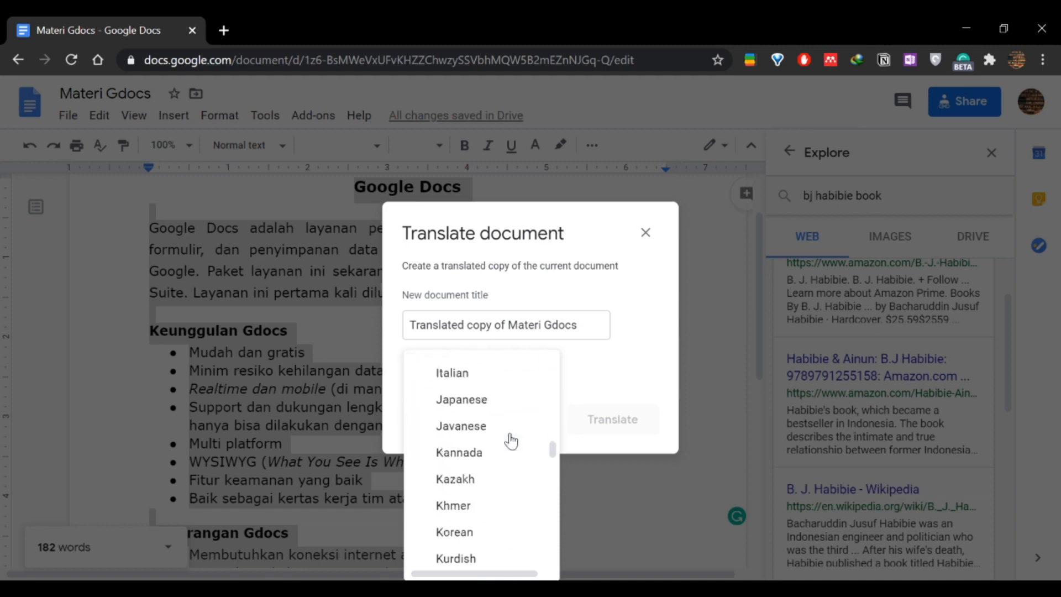
pyautogui.scroll(5, 507, 441)
pyautogui.scroll(3, 478, 426)
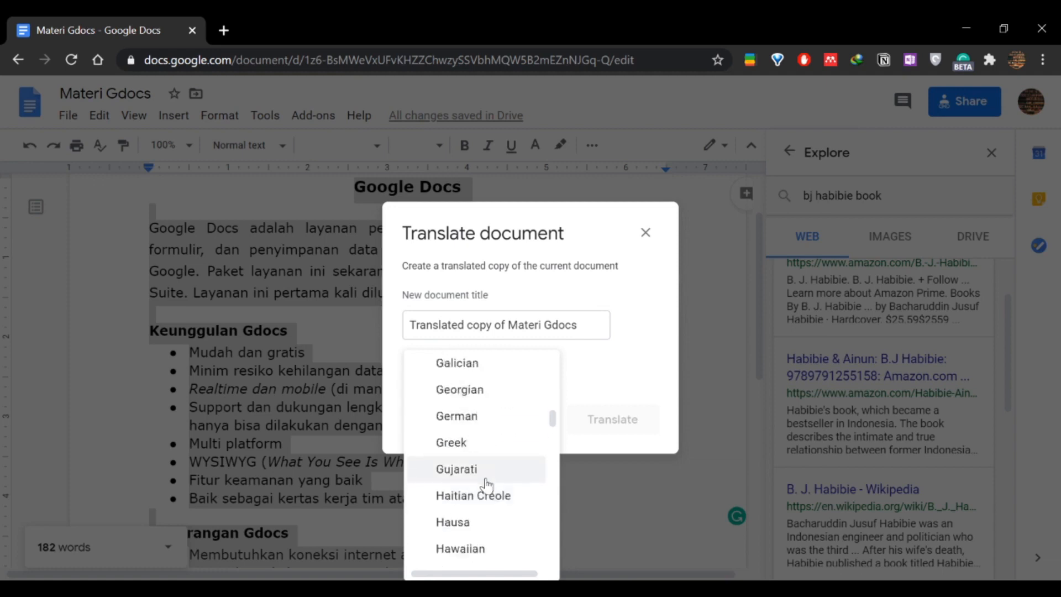
pyautogui.scroll(3, 482, 464)
pyautogui.click(479, 425)
pyautogui.click(505, 331)
pyautogui.click(603, 421)
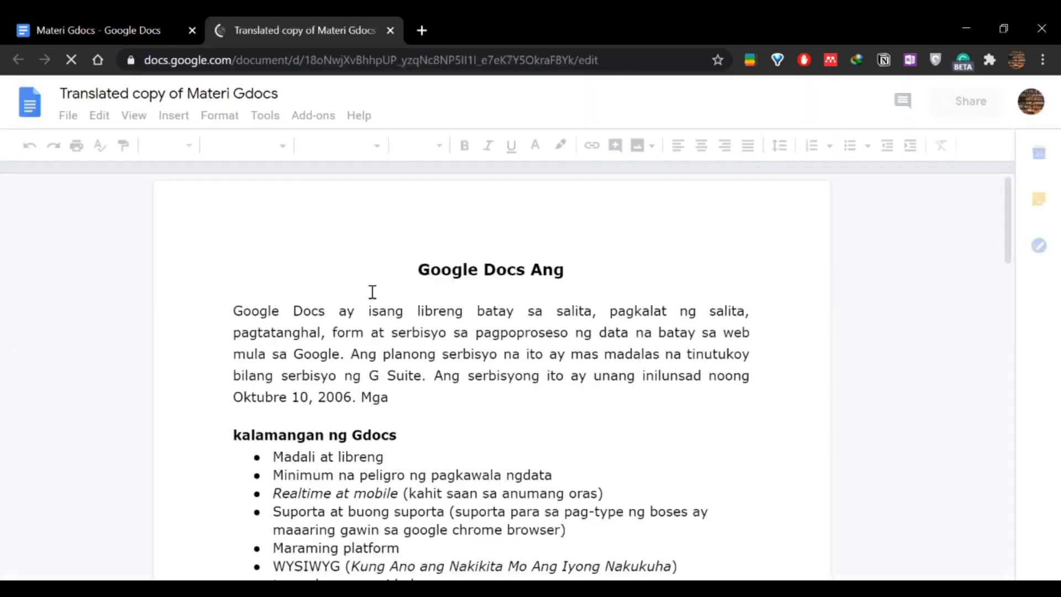
# - Look through the translated copy, check it against the original document, and close the copy
pyautogui.scroll(-1, 419, 390)
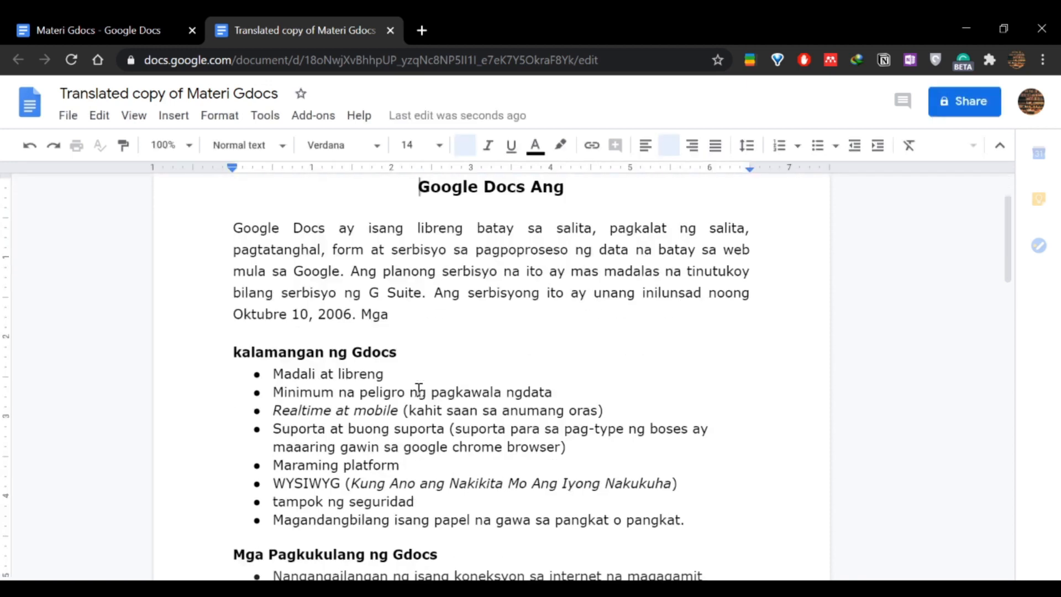
pyautogui.scroll(-3, 419, 391)
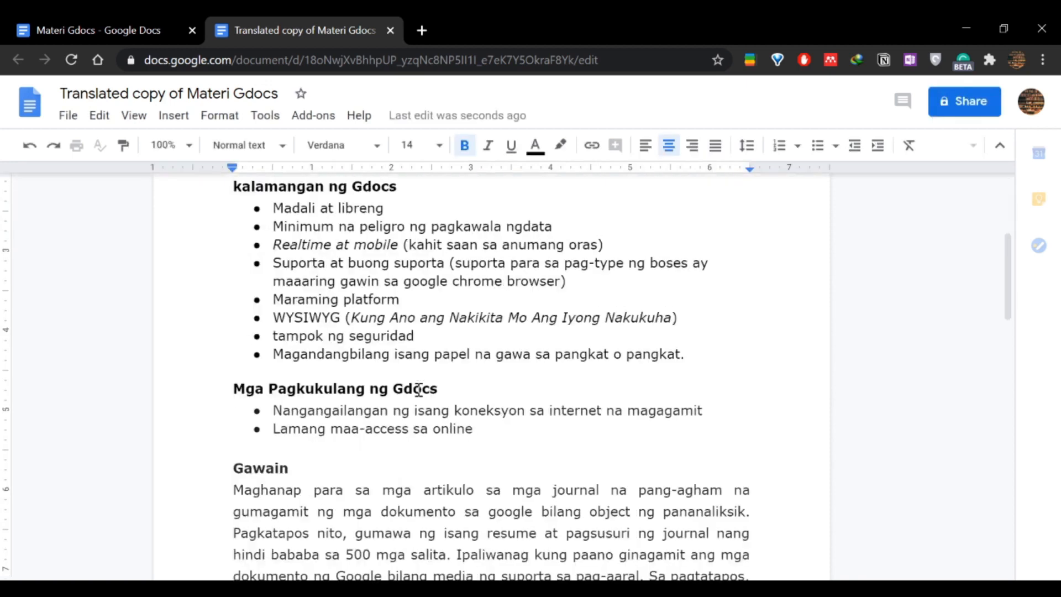
pyautogui.scroll(5, 419, 391)
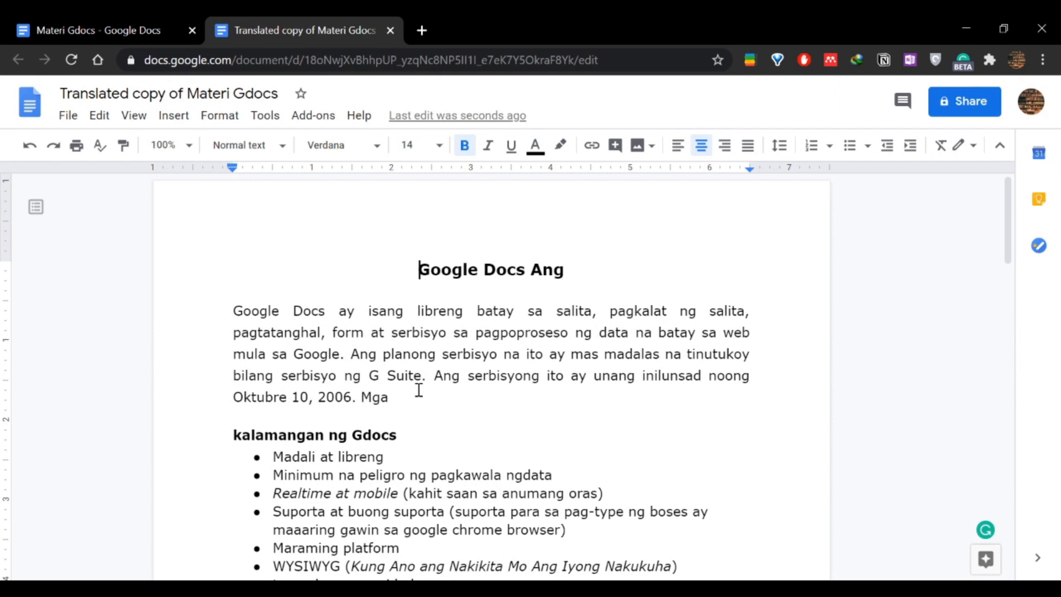
pyautogui.click(117, 27)
pyautogui.click(254, 31)
pyautogui.click(417, 315)
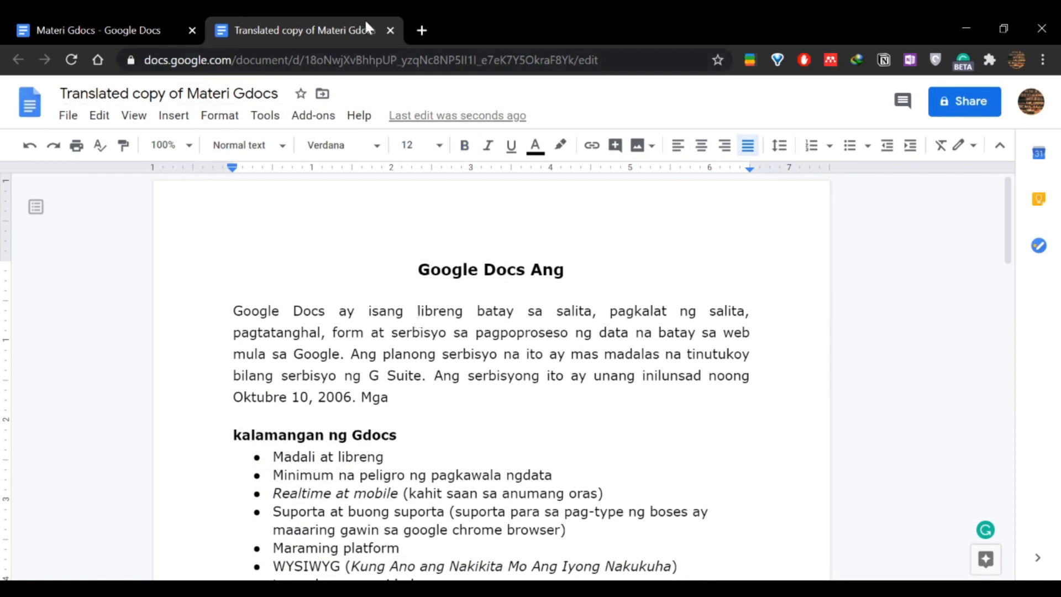
pyautogui.click(390, 30)
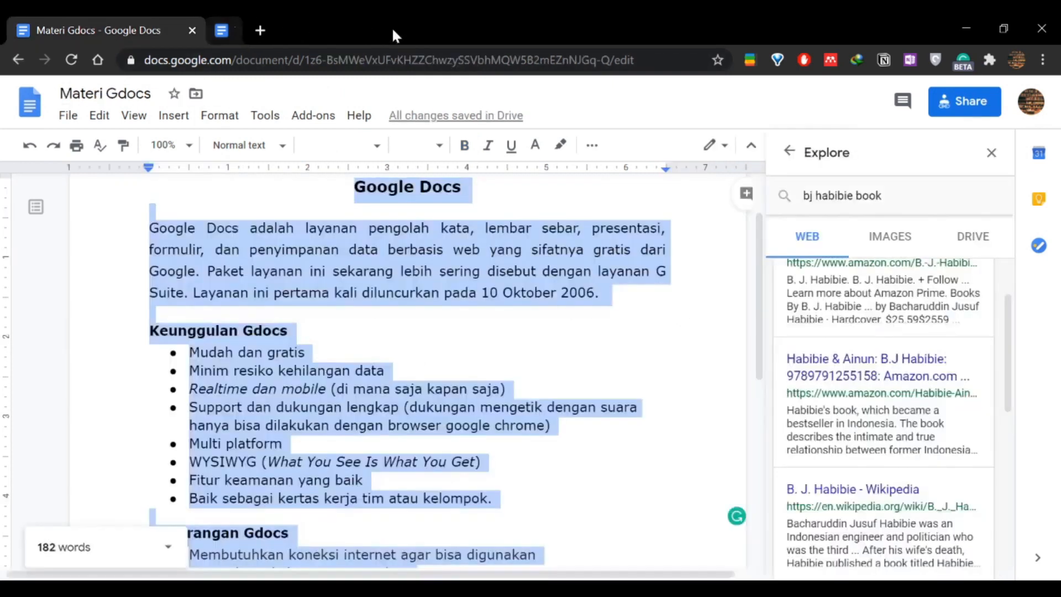
# - Place the cursor on the blank line above the "Keunggulan Gdocs" heading and close Explore
pyautogui.click(310, 311)
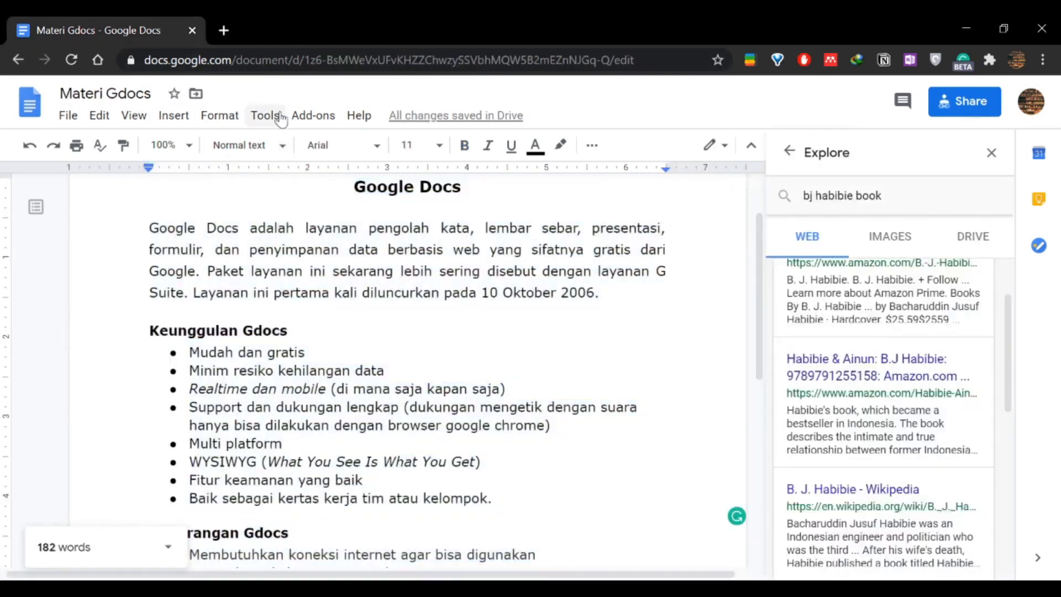
pyautogui.click(265, 115)
pyautogui.click(991, 153)
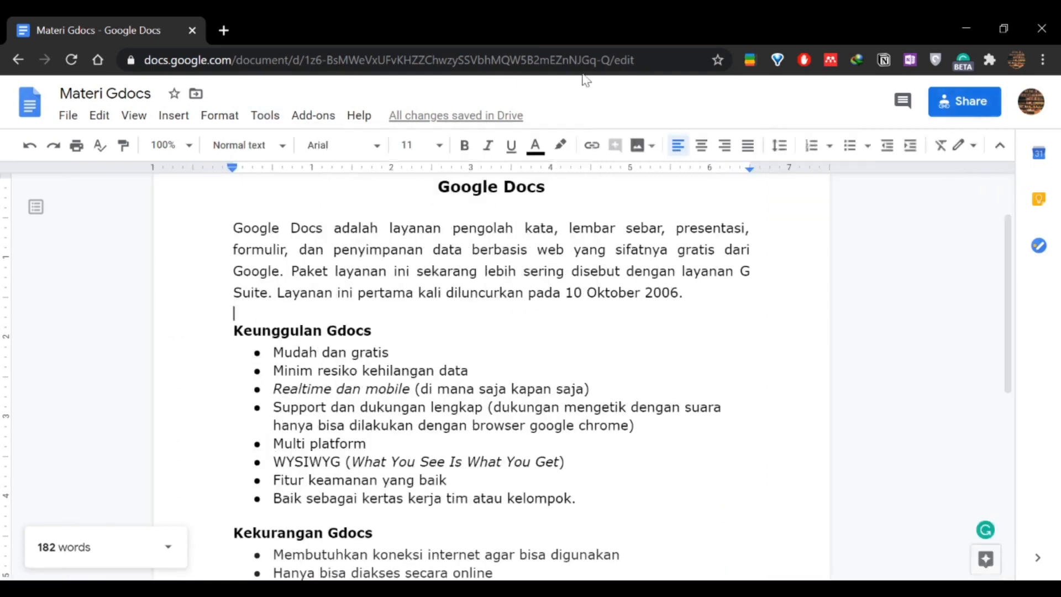
# - Dictate a paragraph starting "Selamat pagi tugas ini diberikan" on the blank line with voice typing in Bahasa Indonesia, placed beside the page
pyautogui.click(265, 115)
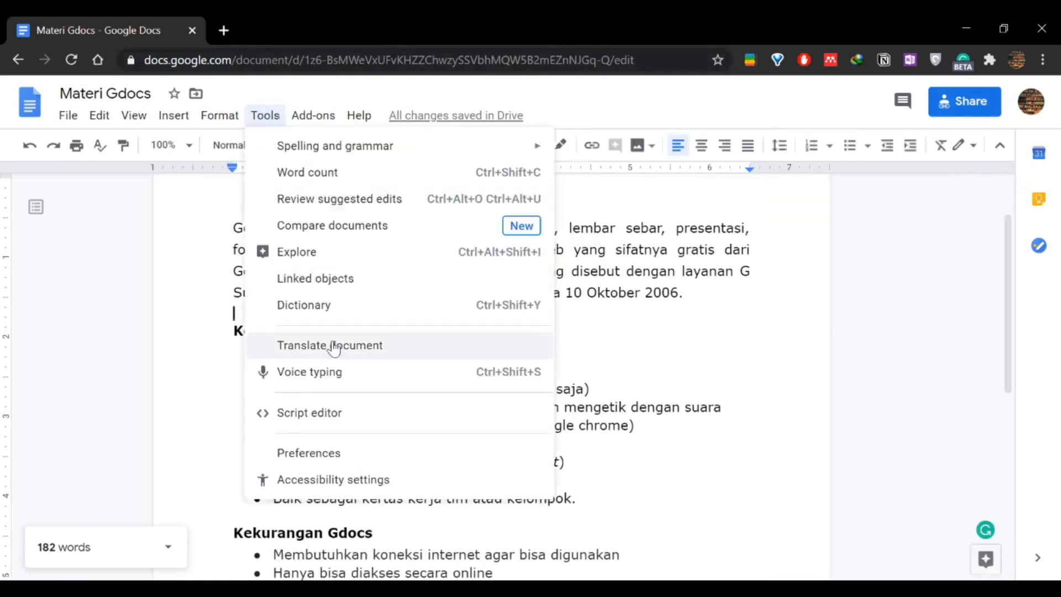
pyautogui.click(328, 384)
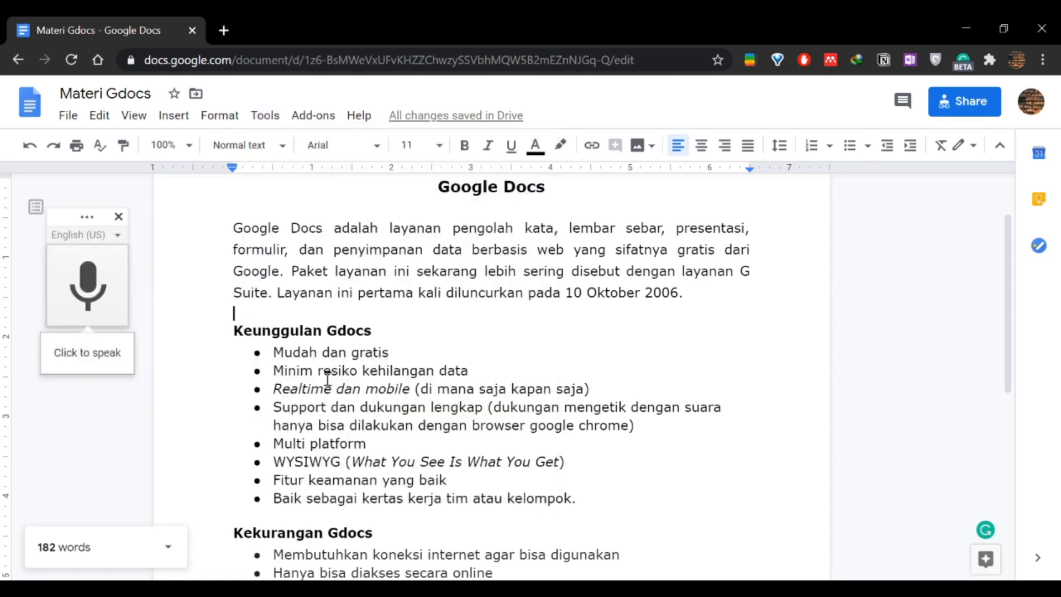
pyautogui.moveTo(71, 213); pyautogui.dragTo(879, 268)
pyautogui.click(890, 290)
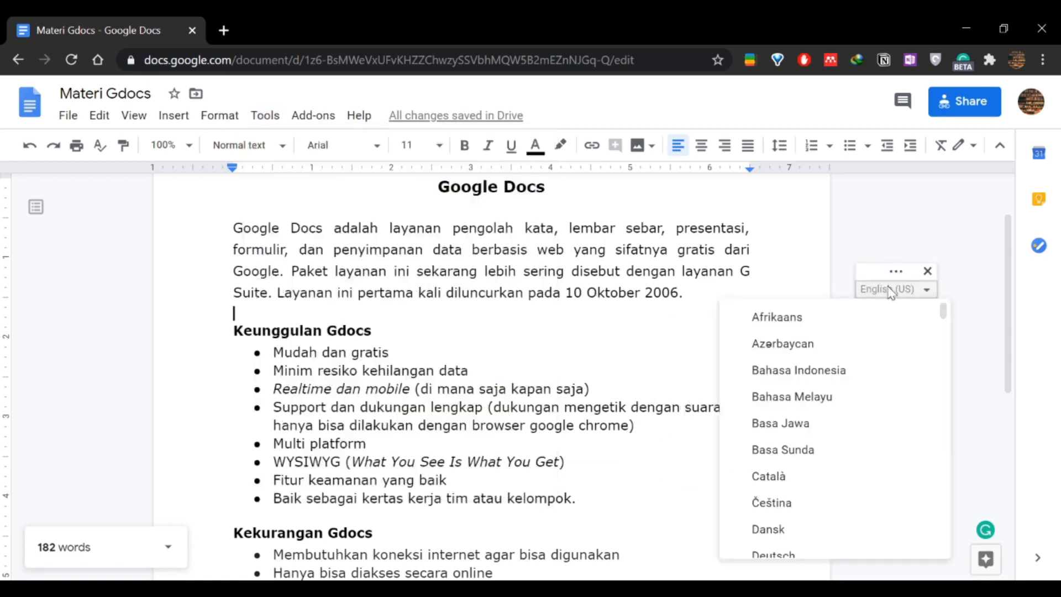
pyautogui.click(816, 370)
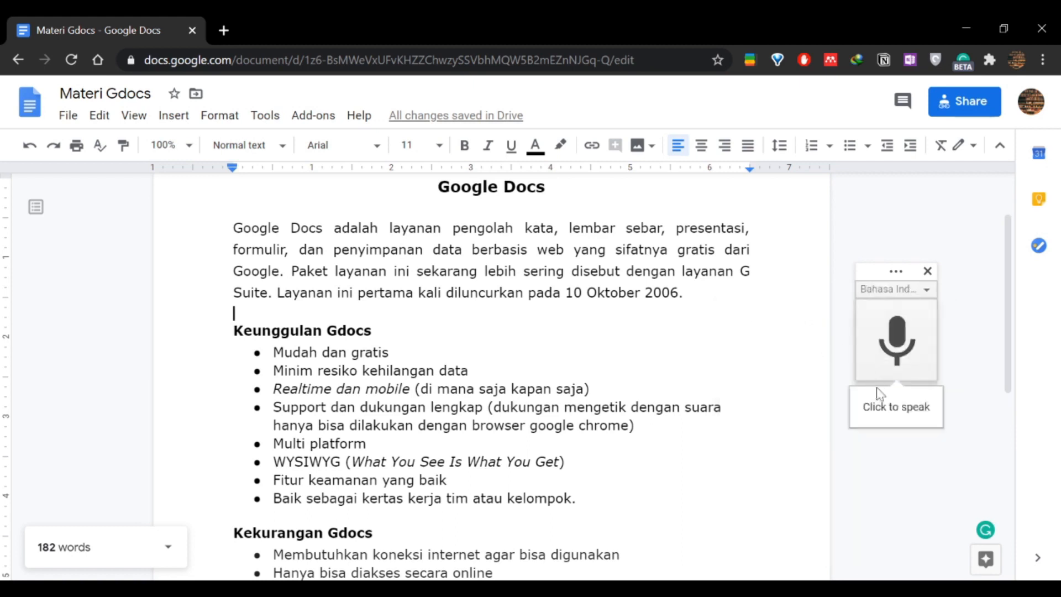
pyautogui.click(901, 347)
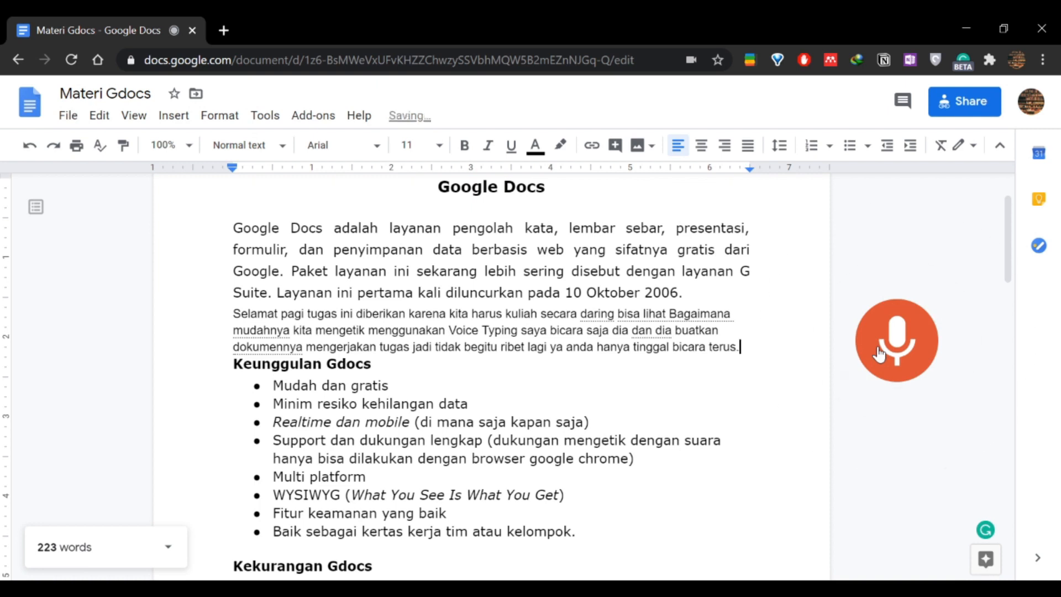
pyautogui.click(879, 354)
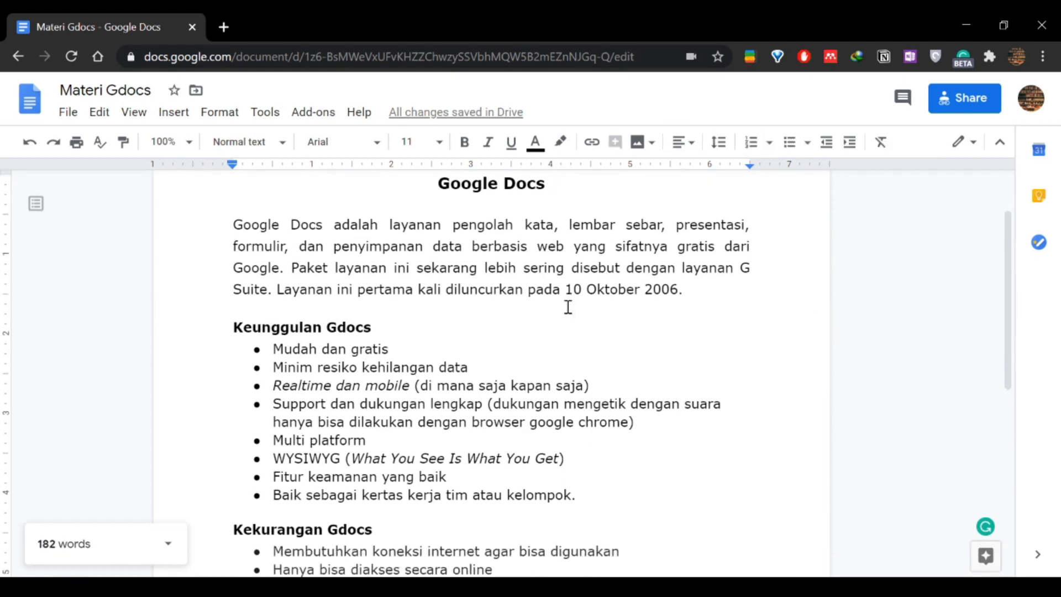
# - Set the document's advanced link sharing to "On - Anyone with the link" with "Can comment" access and save it
pyautogui.scroll(2, 568, 306)
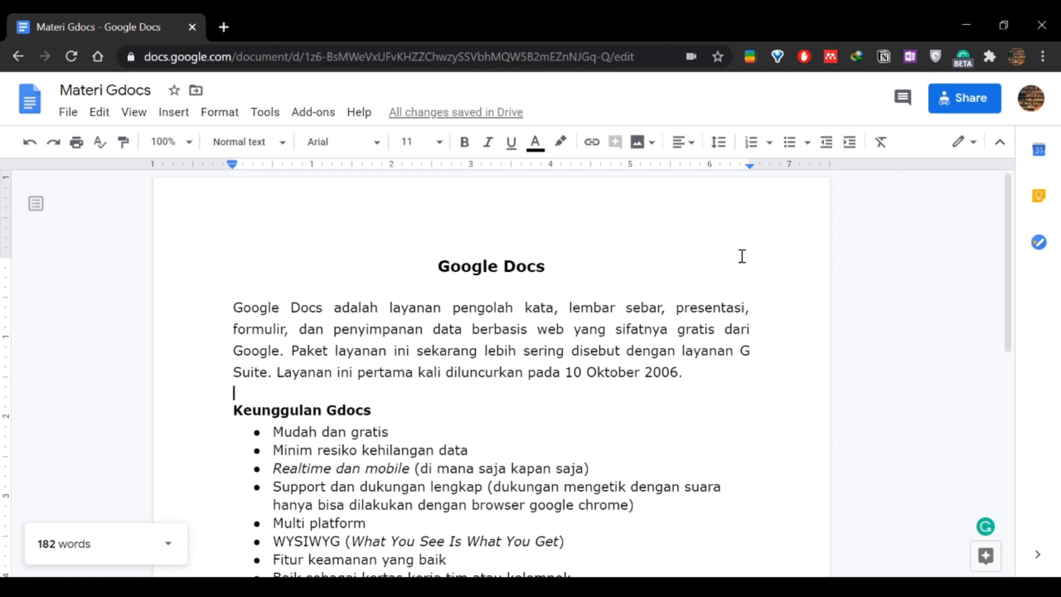
pyautogui.click(969, 101)
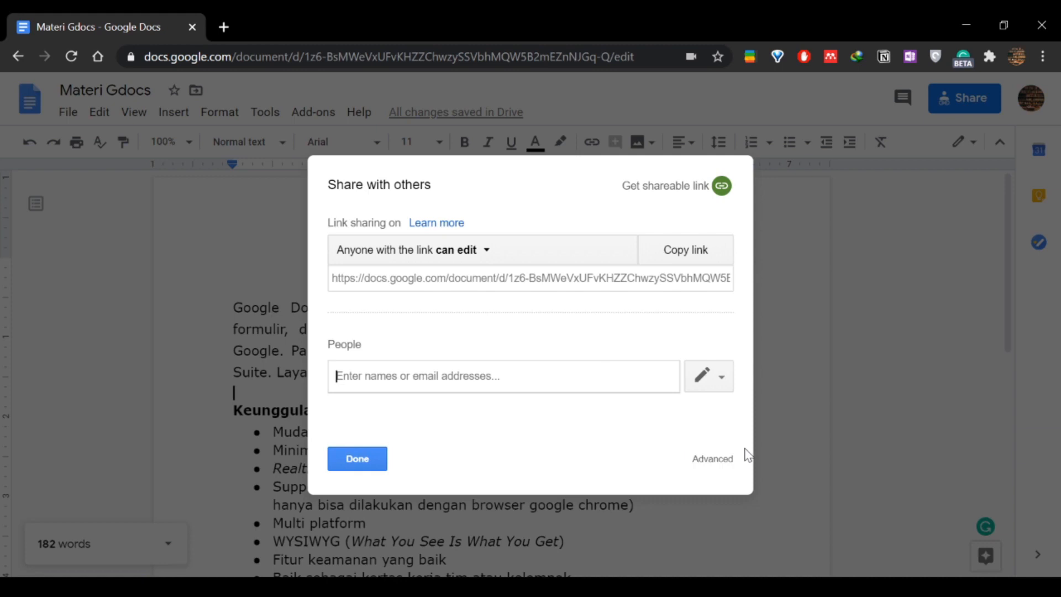
pyautogui.click(714, 459)
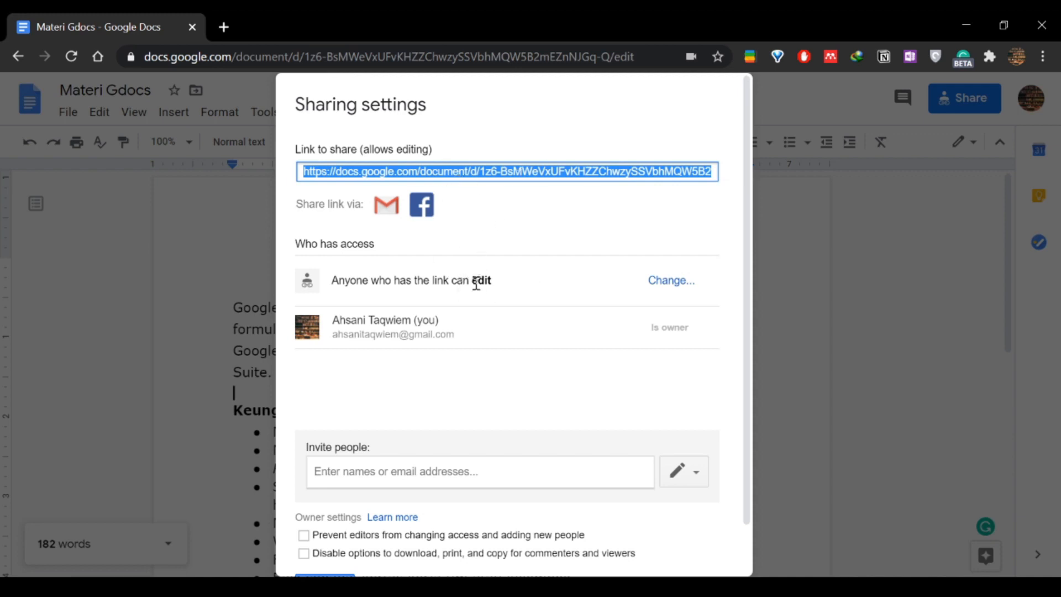
pyautogui.click(658, 283)
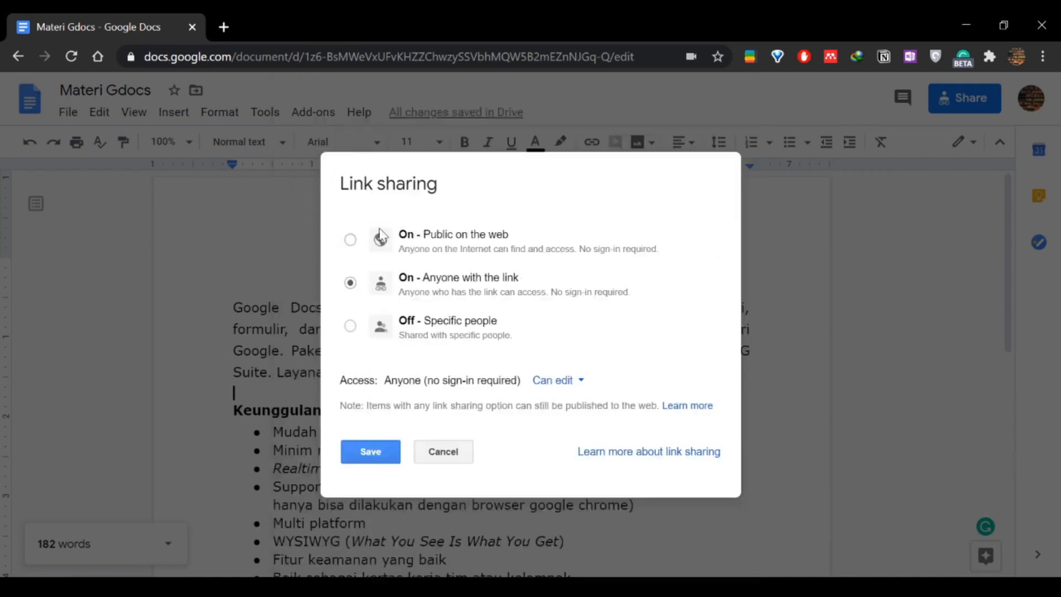
pyautogui.click(349, 241)
pyautogui.click(353, 289)
pyautogui.click(568, 380)
pyautogui.click(591, 431)
pyautogui.click(570, 380)
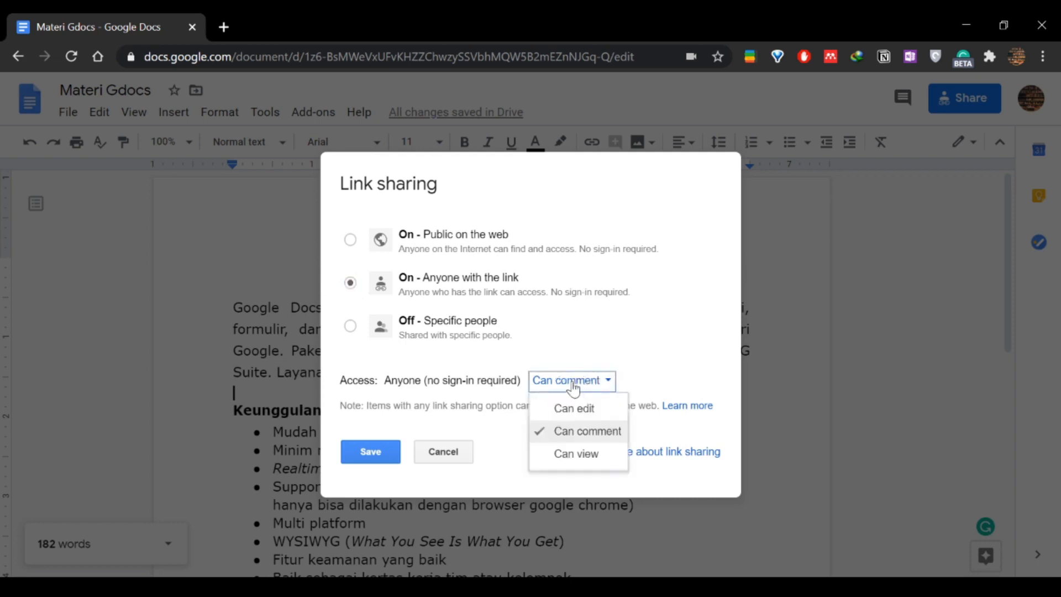
pyautogui.click(575, 408)
pyautogui.click(569, 384)
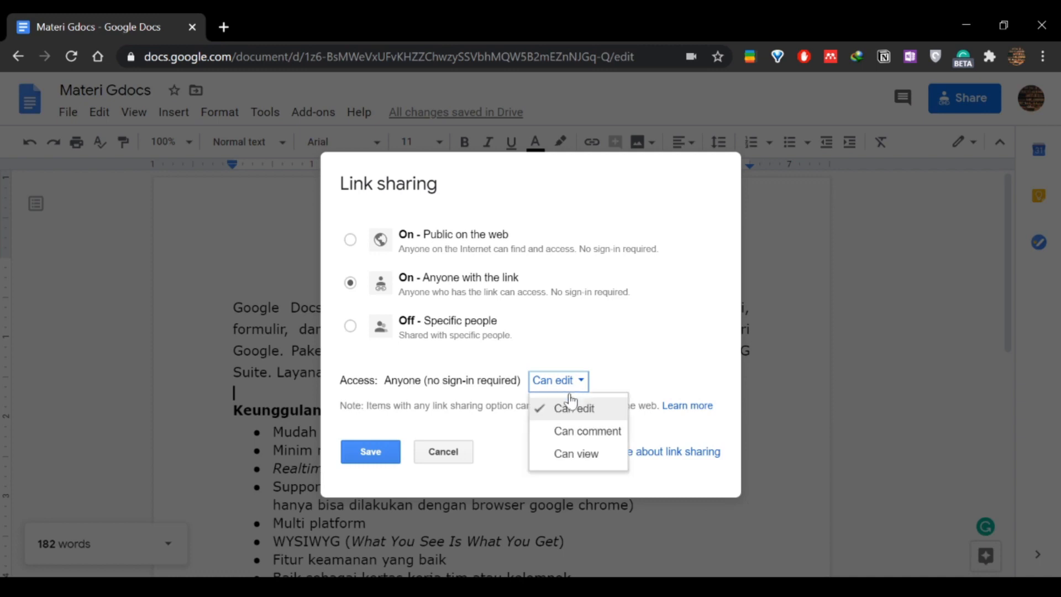
pyautogui.click(573, 429)
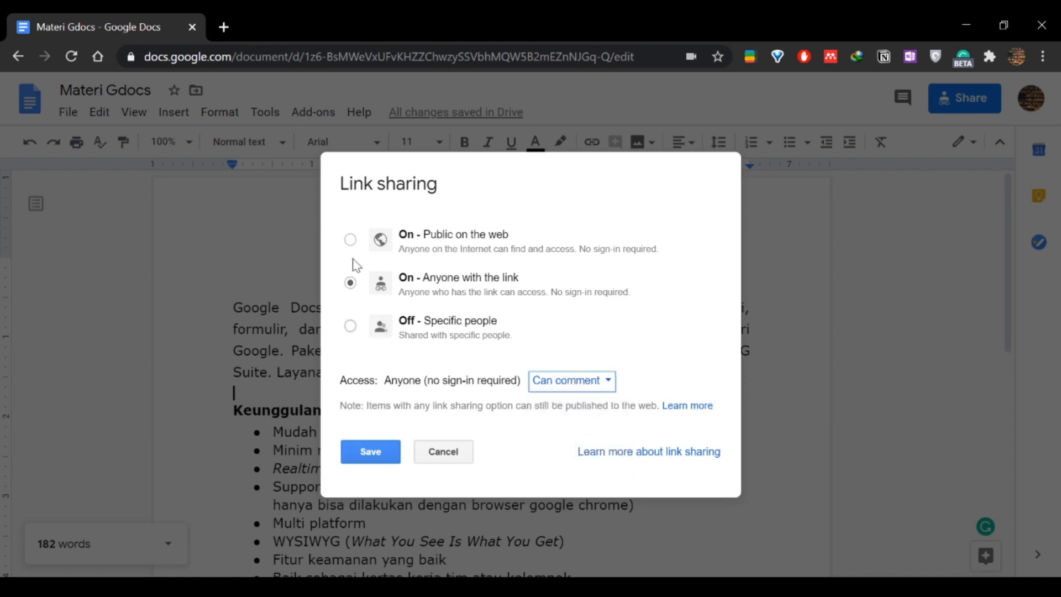
pyautogui.click(367, 447)
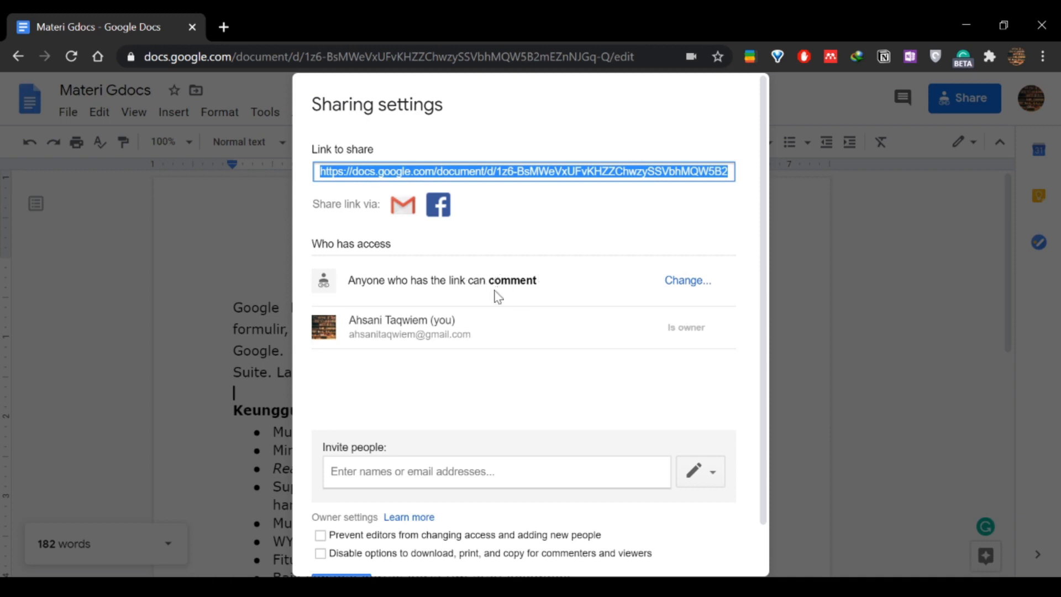
# - Examine the options for inviting people in the sharing settings and cancel the invitation
pyautogui.click(383, 468)
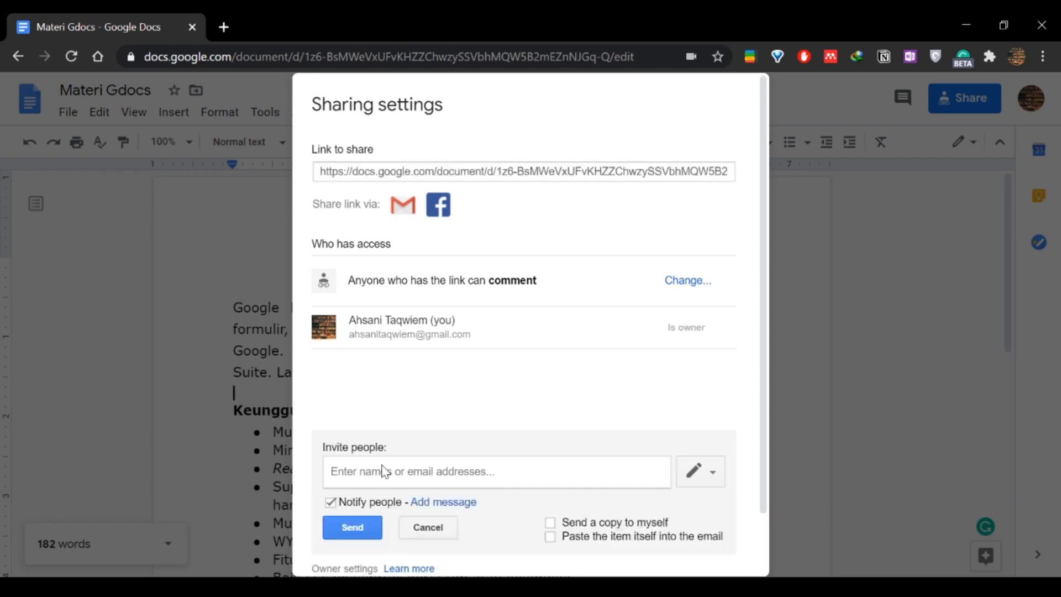
pyautogui.scroll(-2, 387, 458)
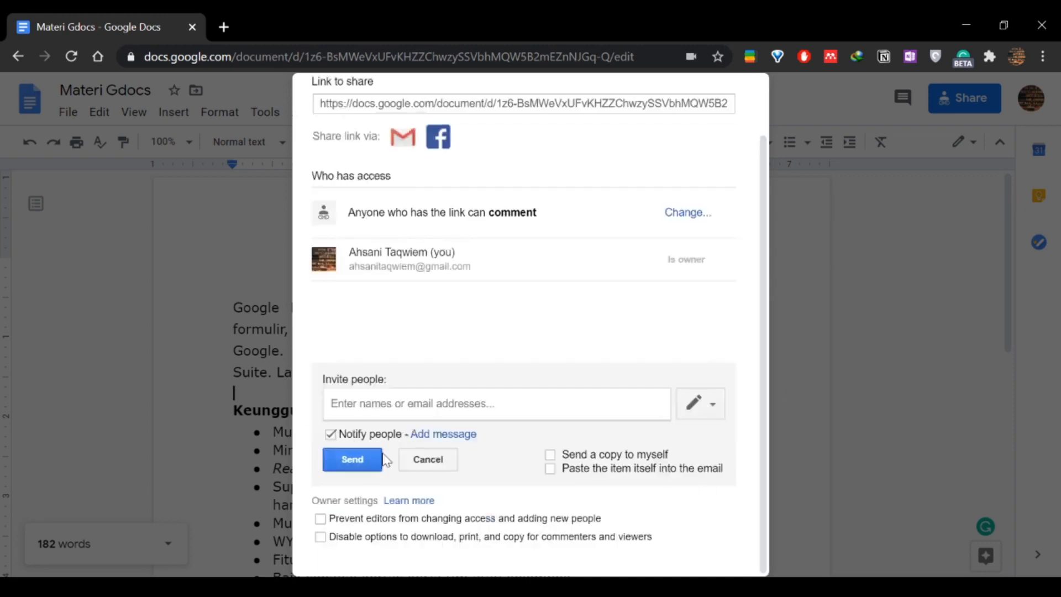
pyautogui.click(428, 460)
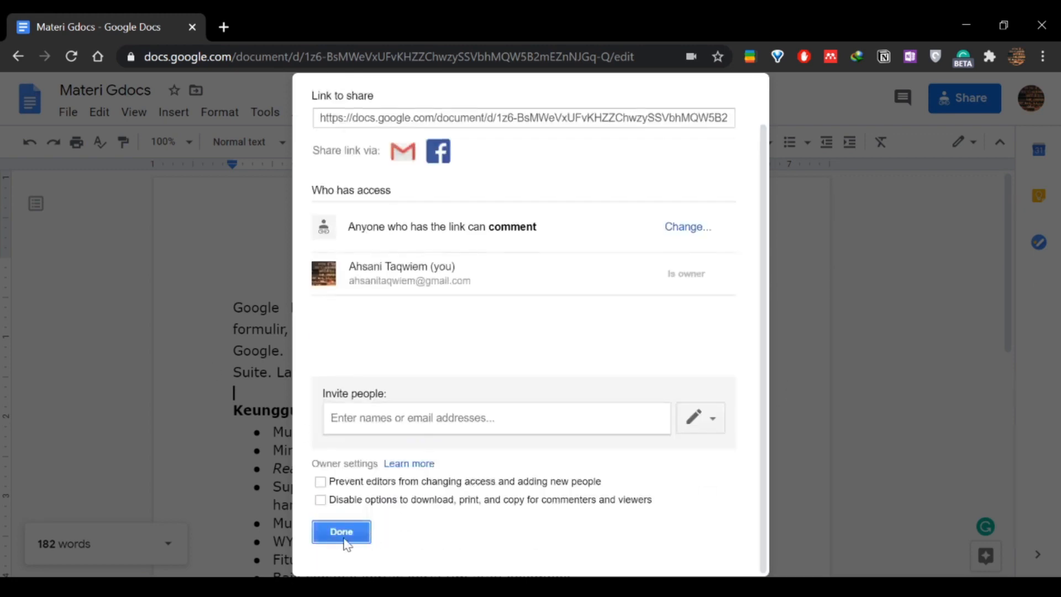